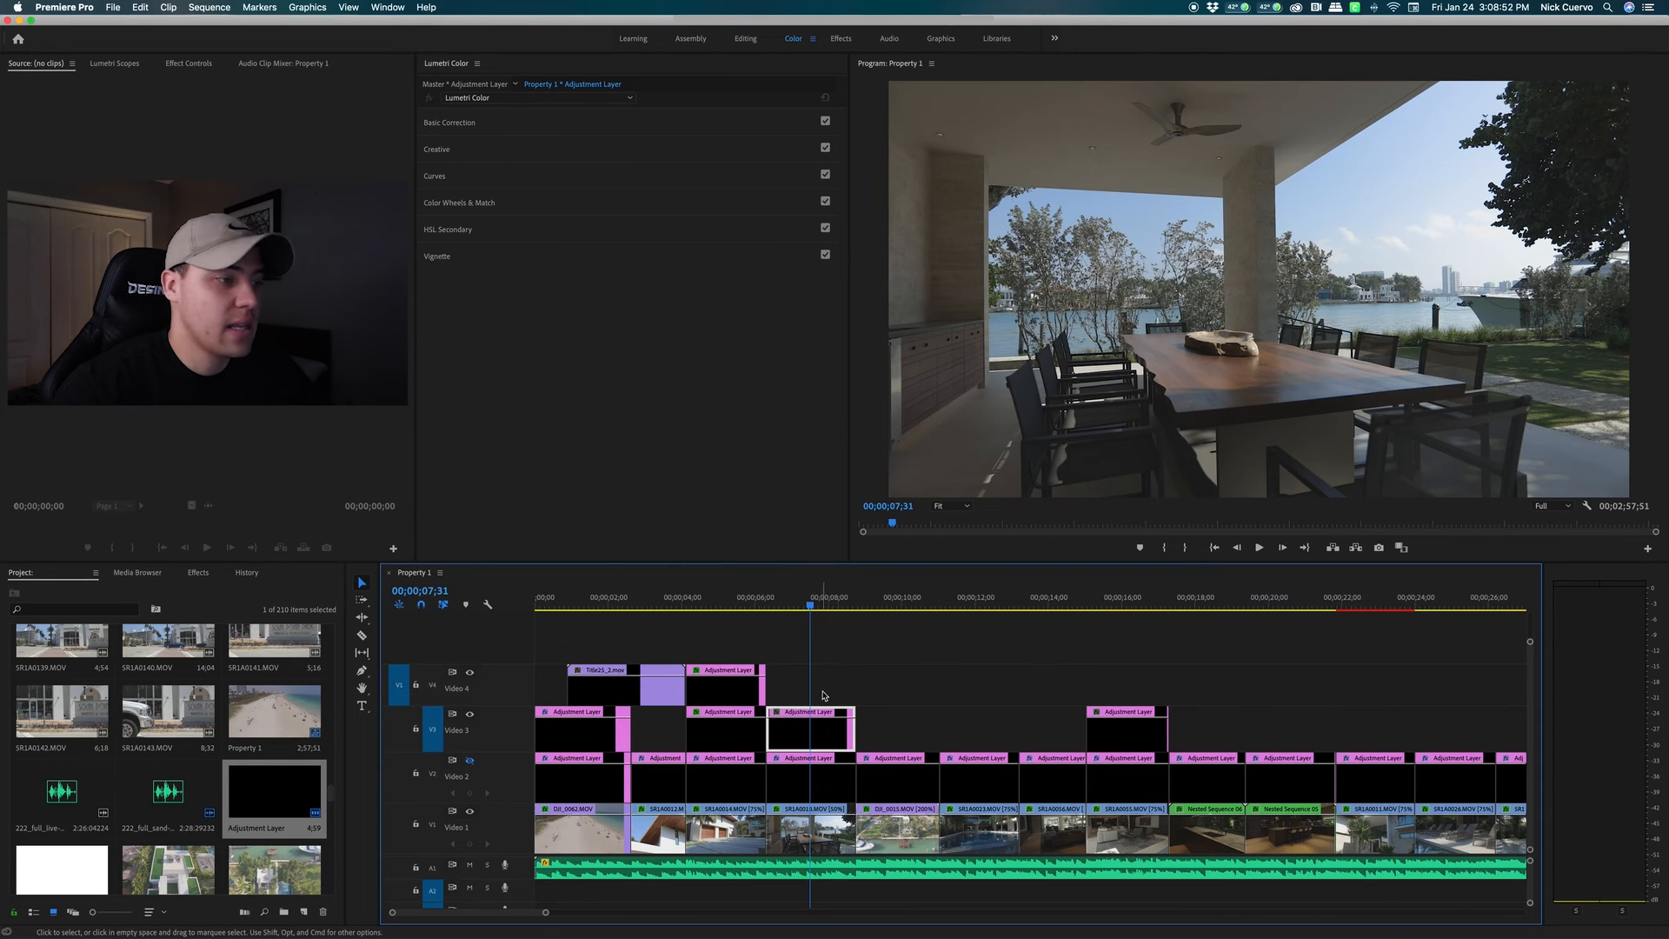
Toggle the V2 track output off and on twice to compare the grade
{"action": "left_click", "coordinate": [471, 762]}
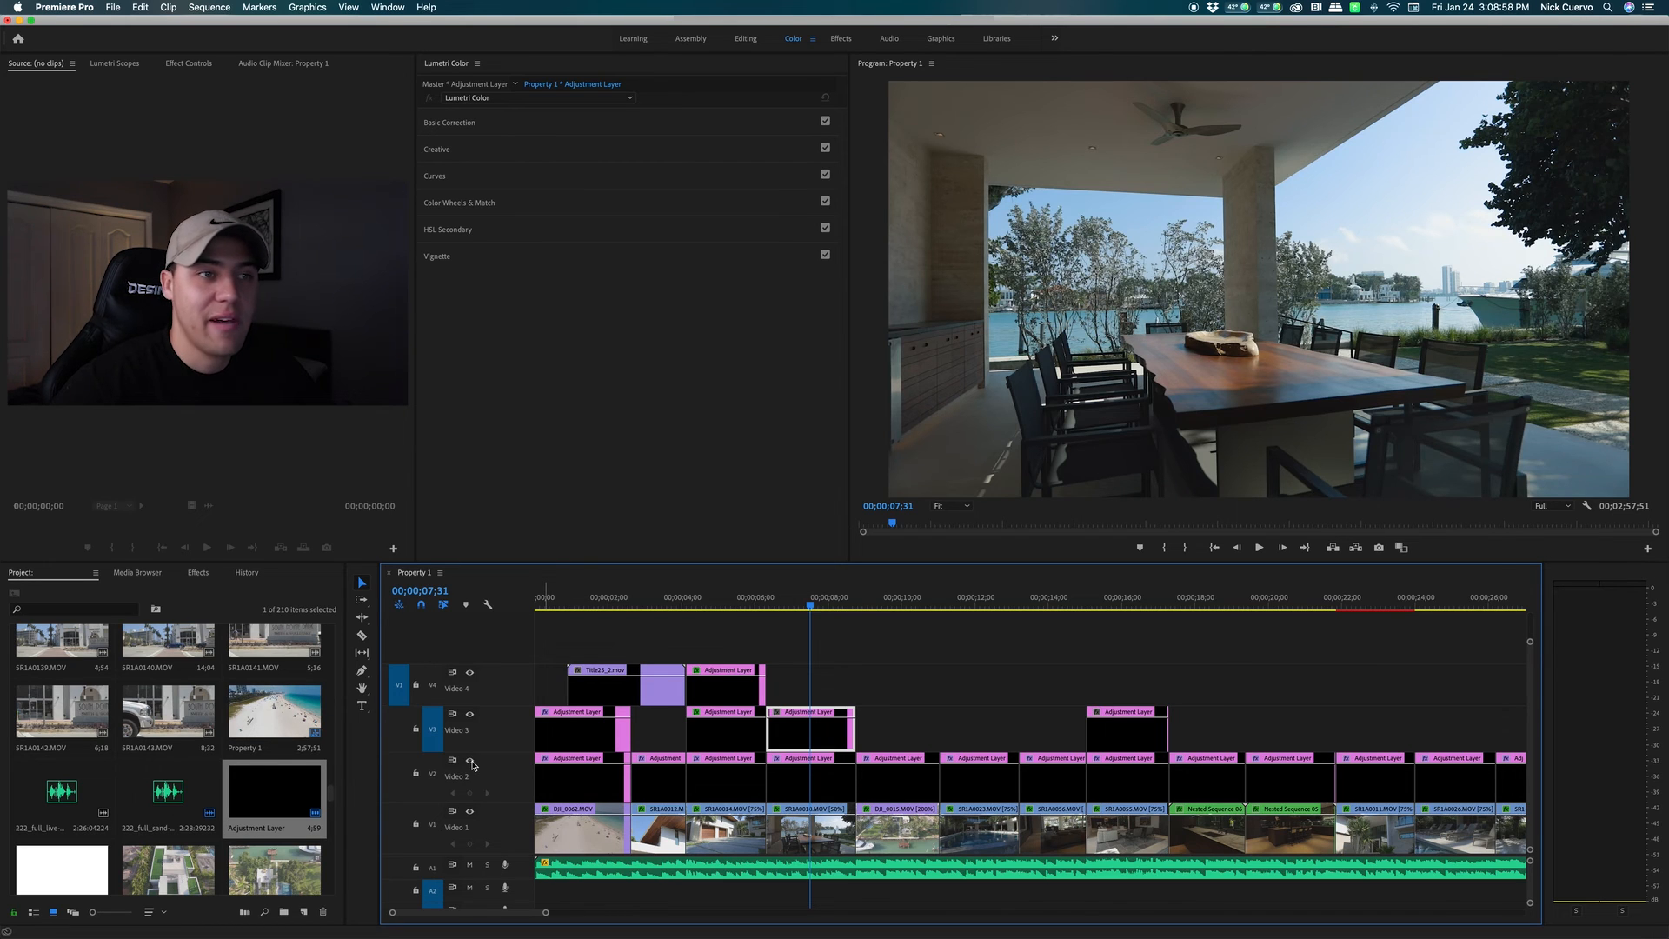
{"action": "left_click", "coordinate": [471, 762]}
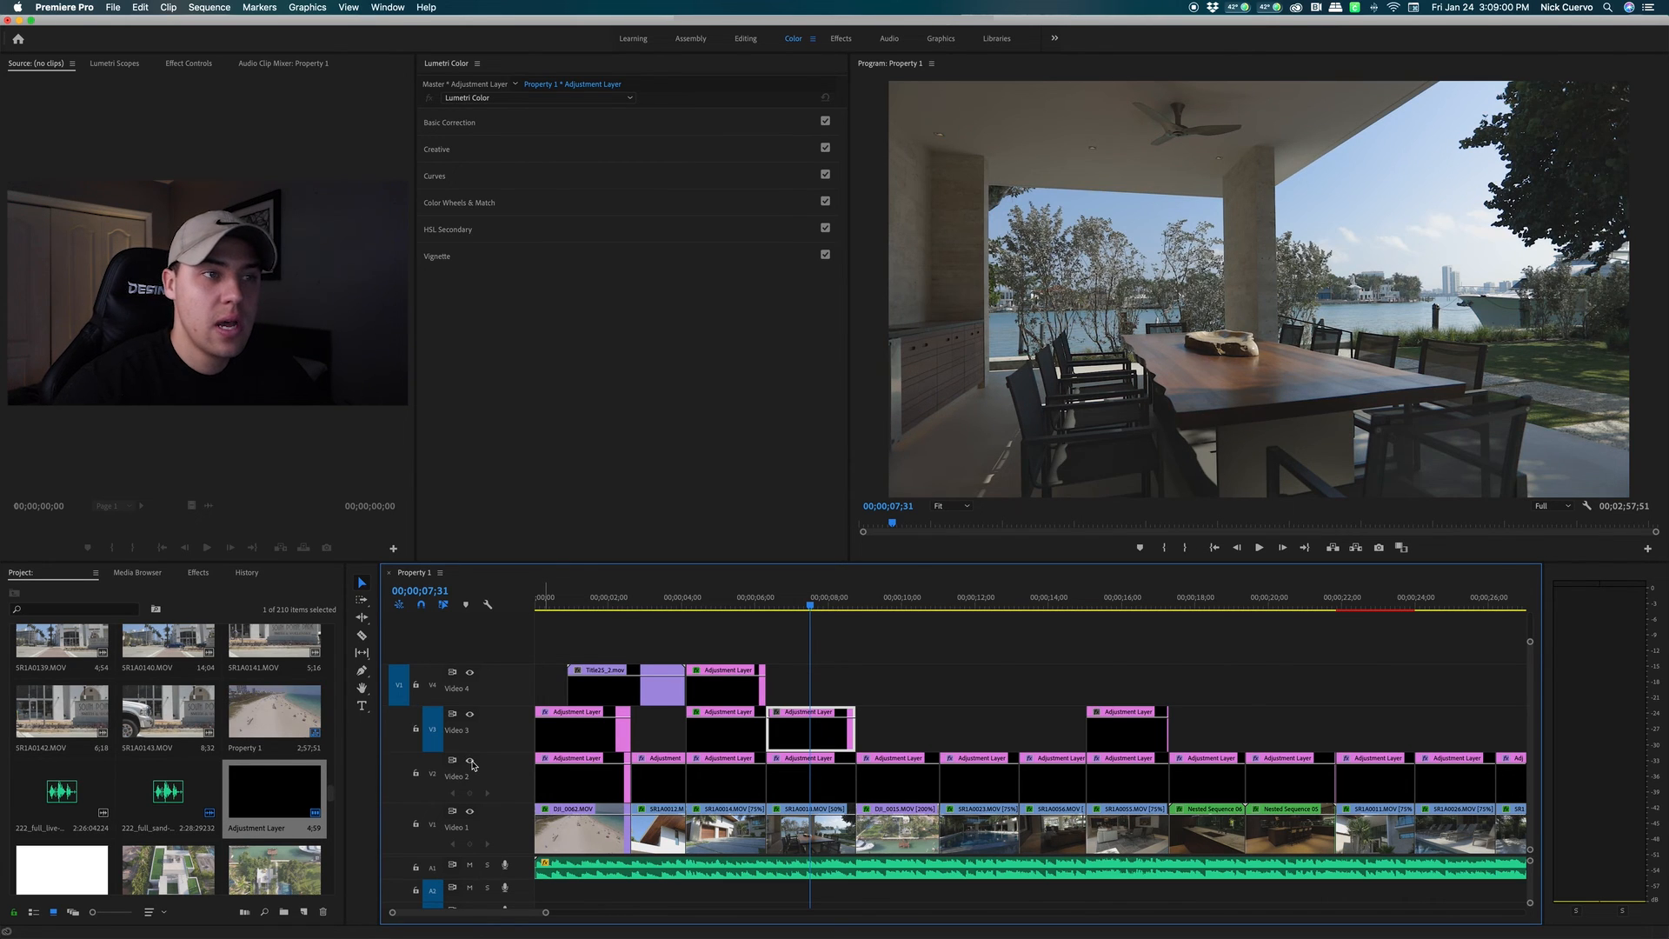
{"action": "left_click", "coordinate": [470, 762]}
{"action": "left_click", "coordinate": [470, 762]}
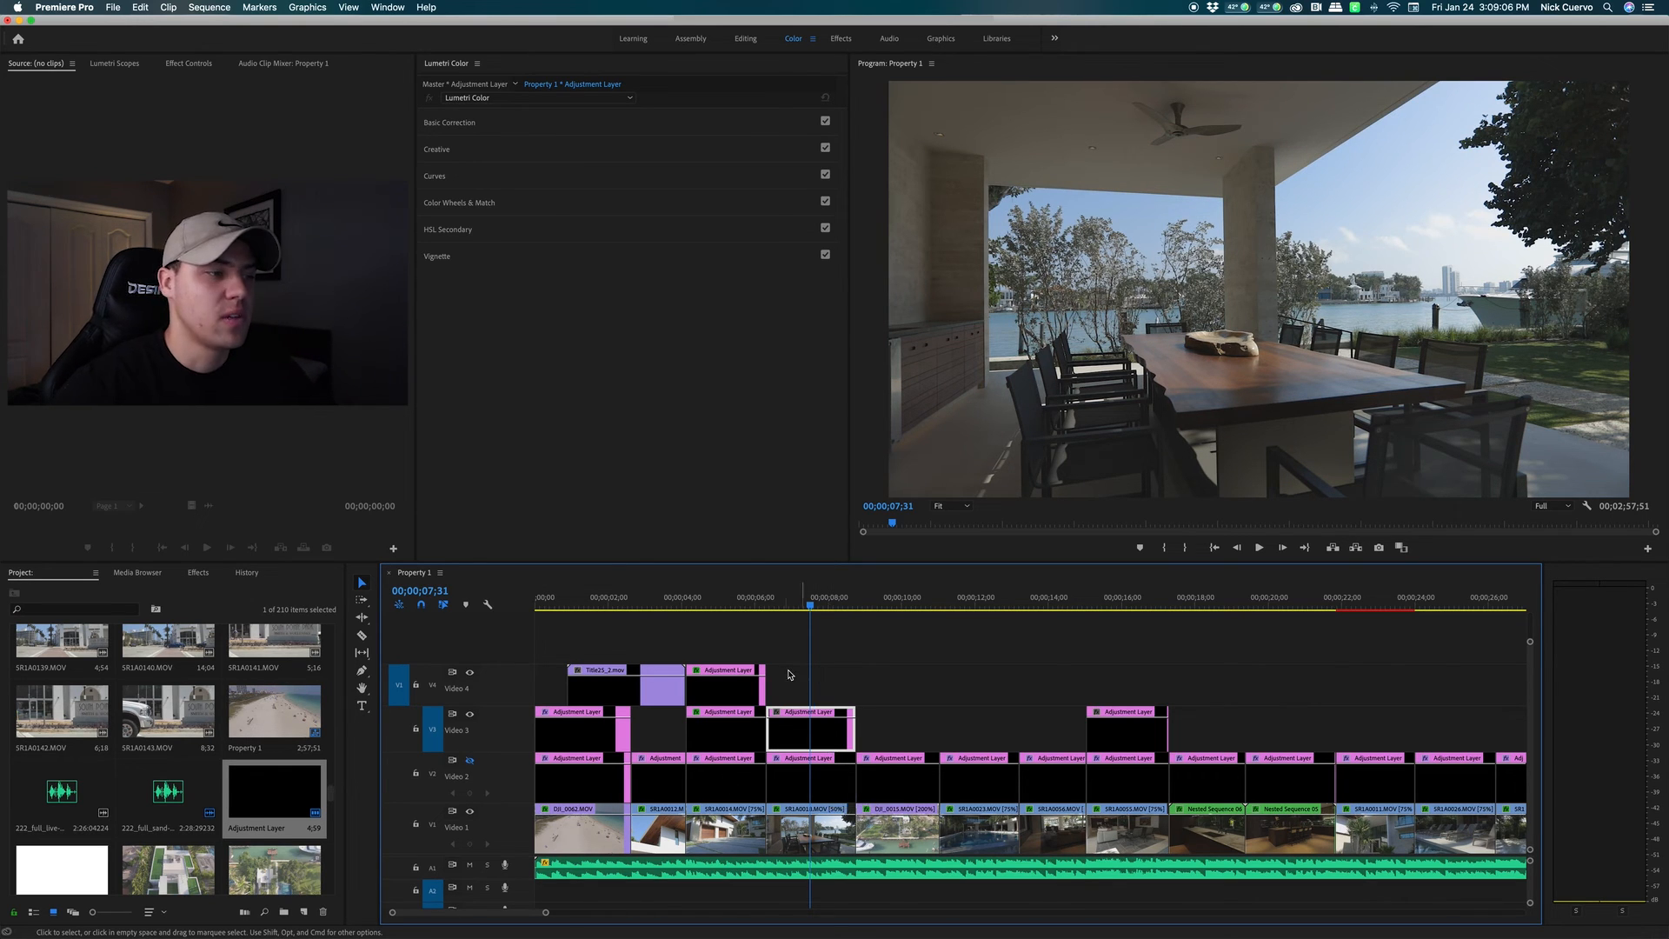
Reselect the V3 adjustment layer and expand Color Wheels & Match in Lumetri Color
{"action": "left_click", "coordinate": [837, 679]}
{"action": "left_click", "coordinate": [827, 735]}
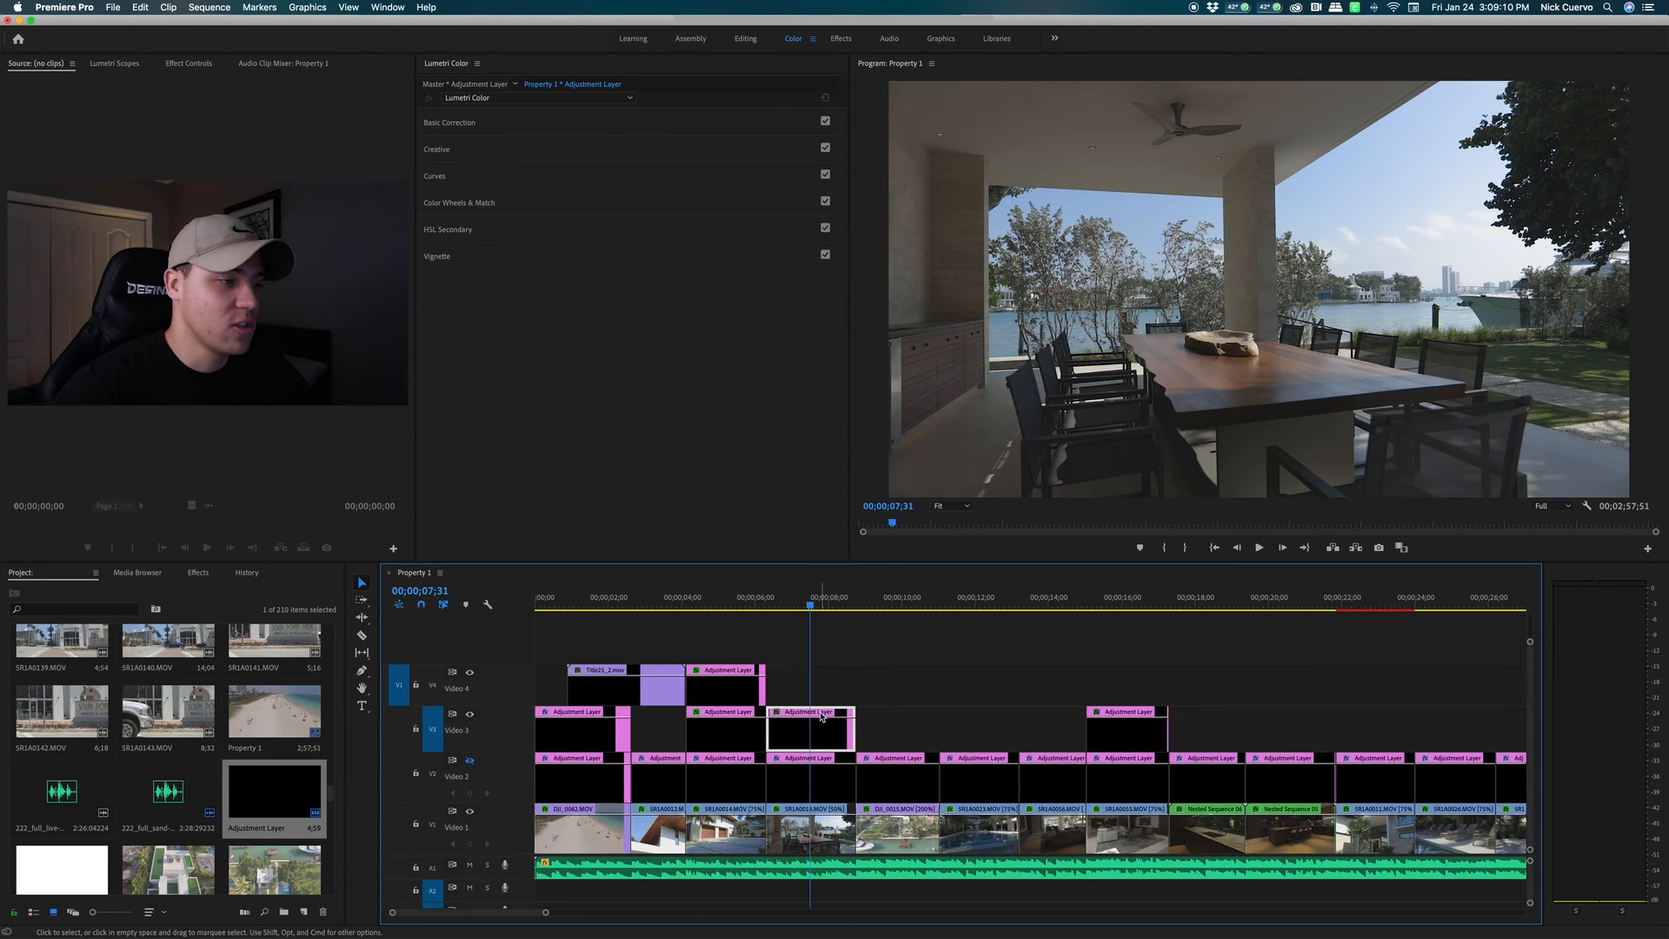
{"action": "left_click", "coordinate": [303, 913]}
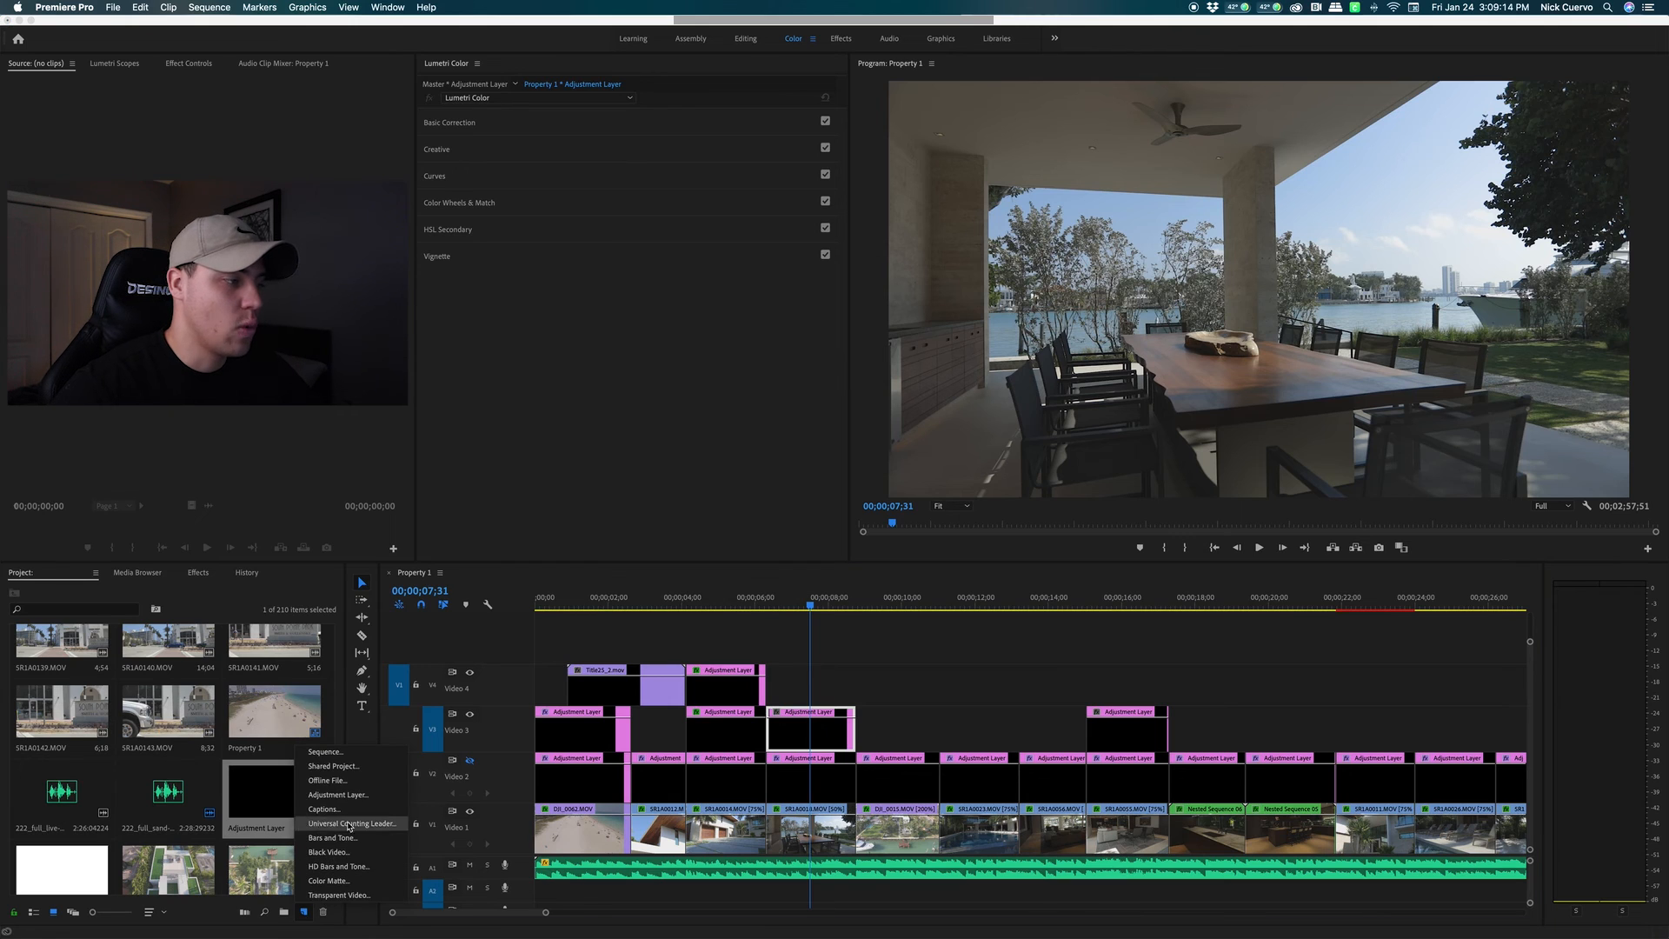
{"action": "left_click", "coordinate": [307, 912]}
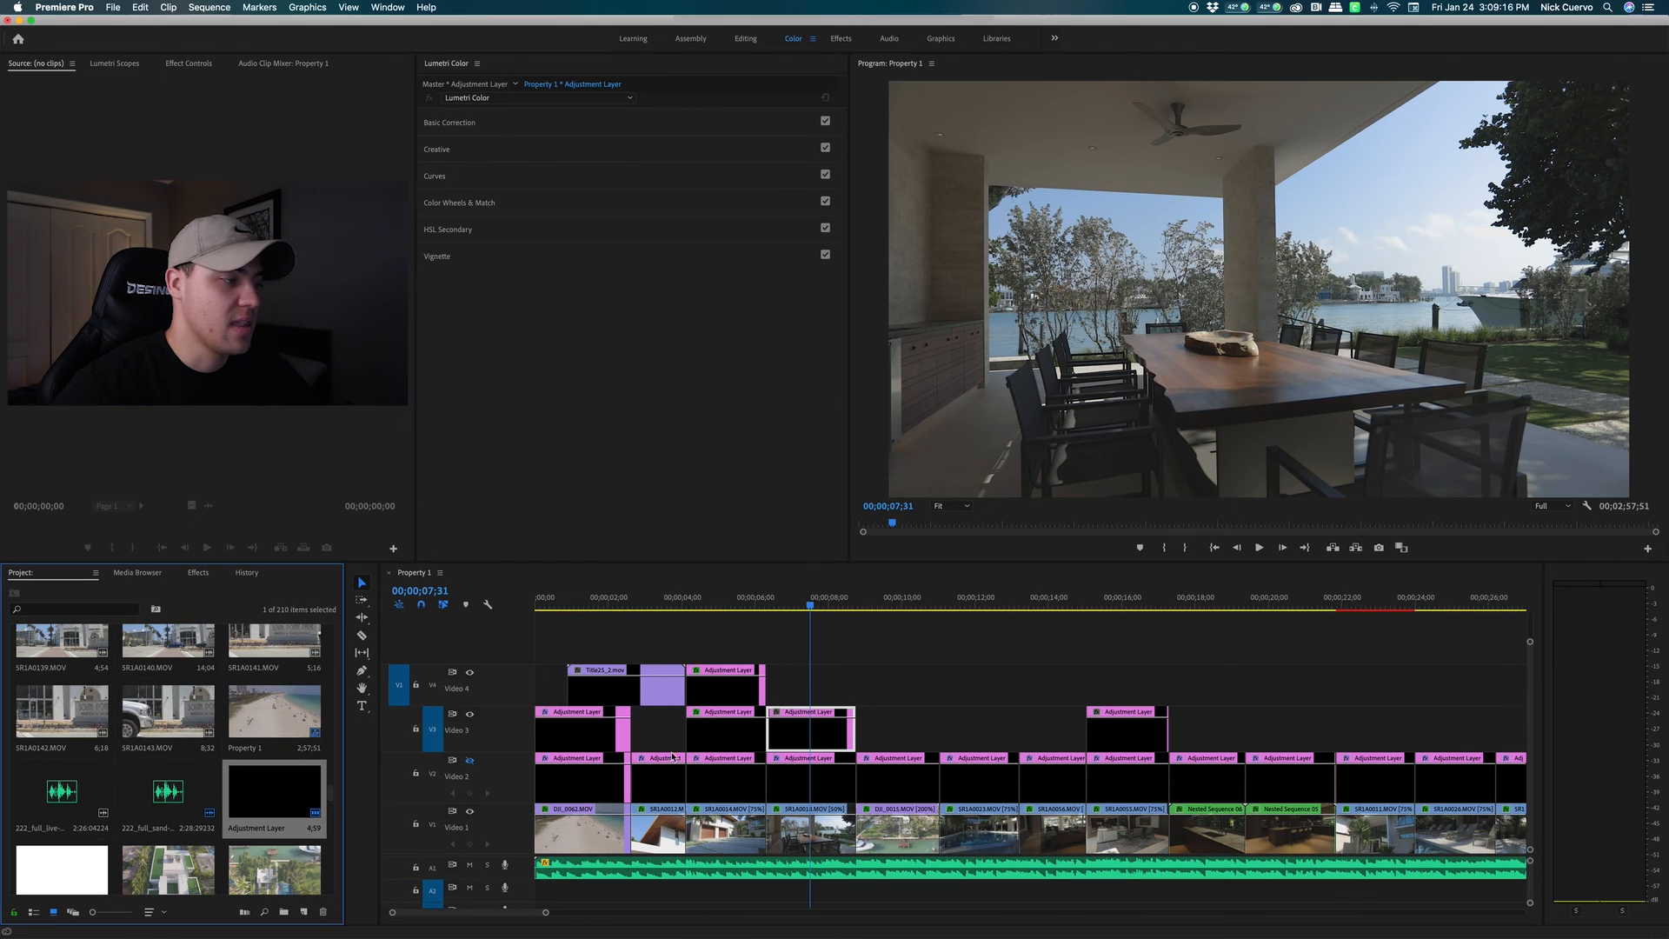
{"action": "left_click", "coordinate": [817, 731]}
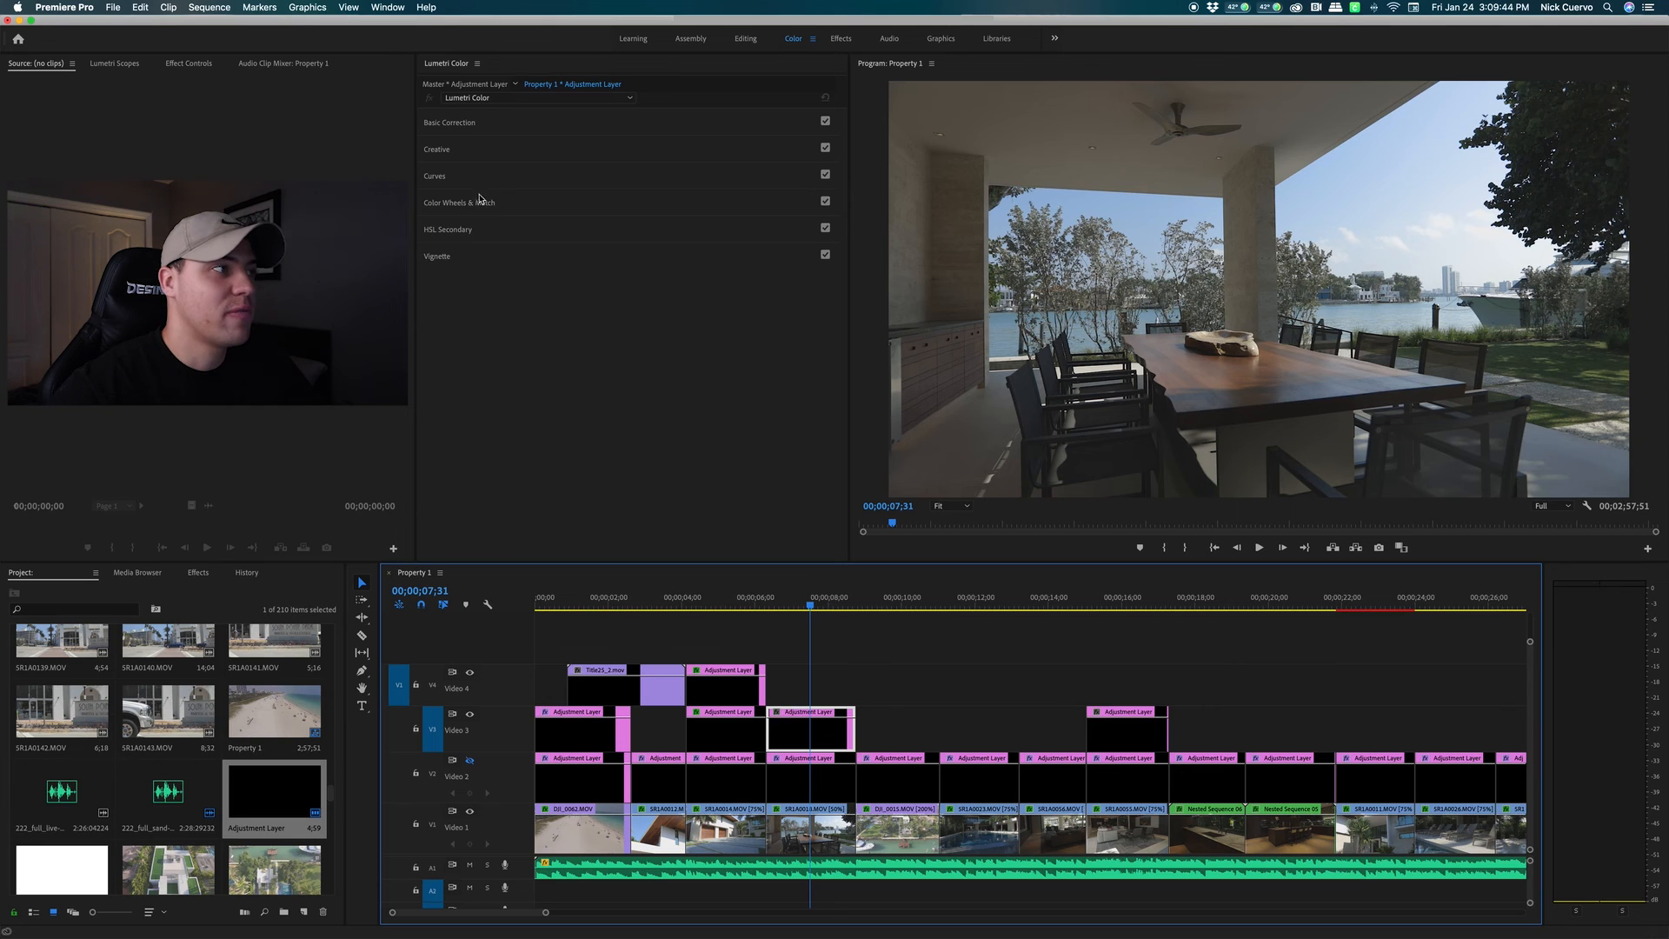
{"action": "left_click", "coordinate": [543, 204]}
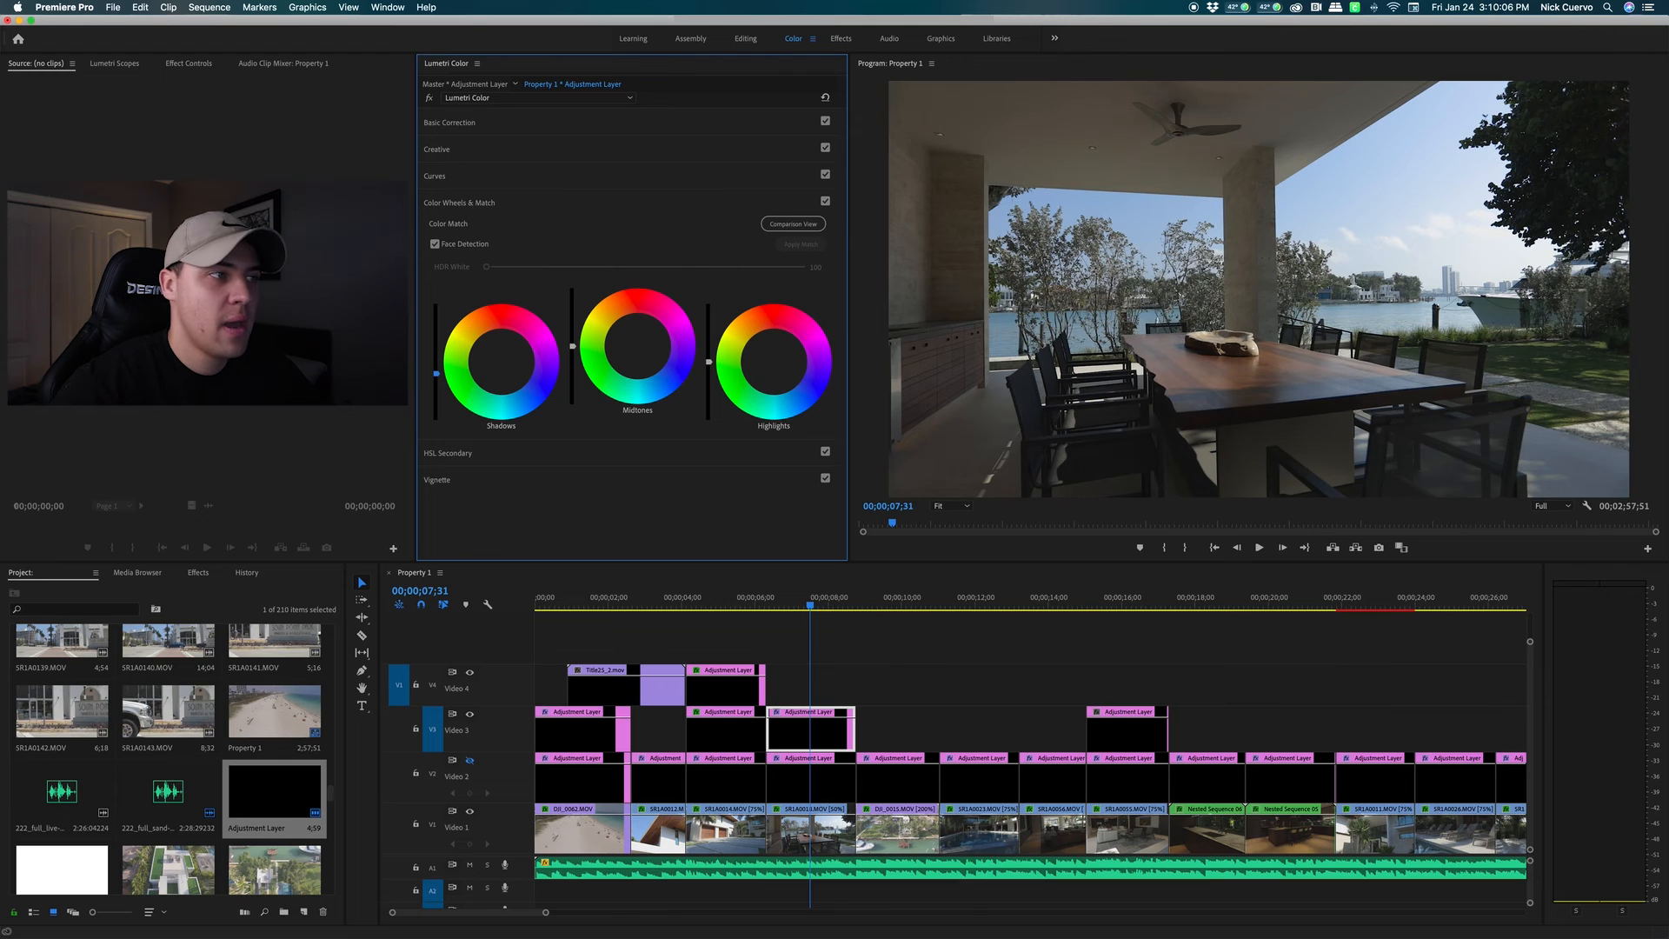
Nudge Midtones, compare with Color Wheels & Match toggled, leave it enabled and collapse it
{"action": "left_click_drag", "start_coordinate": [572, 347], "coordinate": [572, 347]}
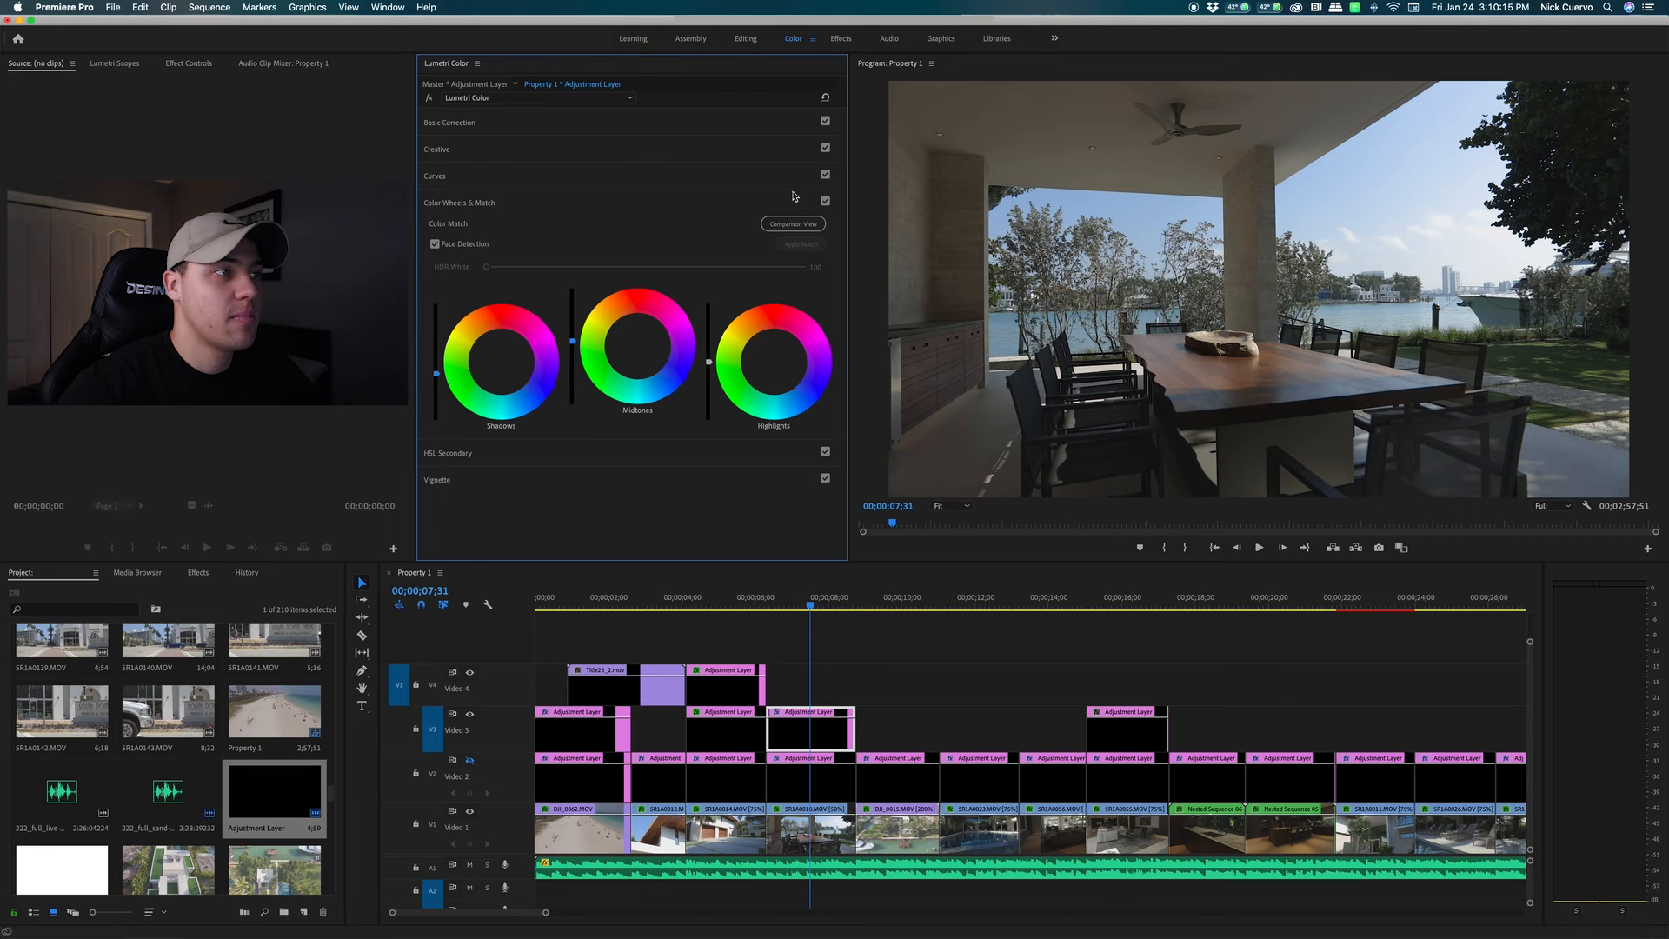
{"action": "left_click", "coordinate": [825, 203]}
{"action": "left_click", "coordinate": [825, 203]}
{"action": "left_click", "coordinate": [826, 203]}
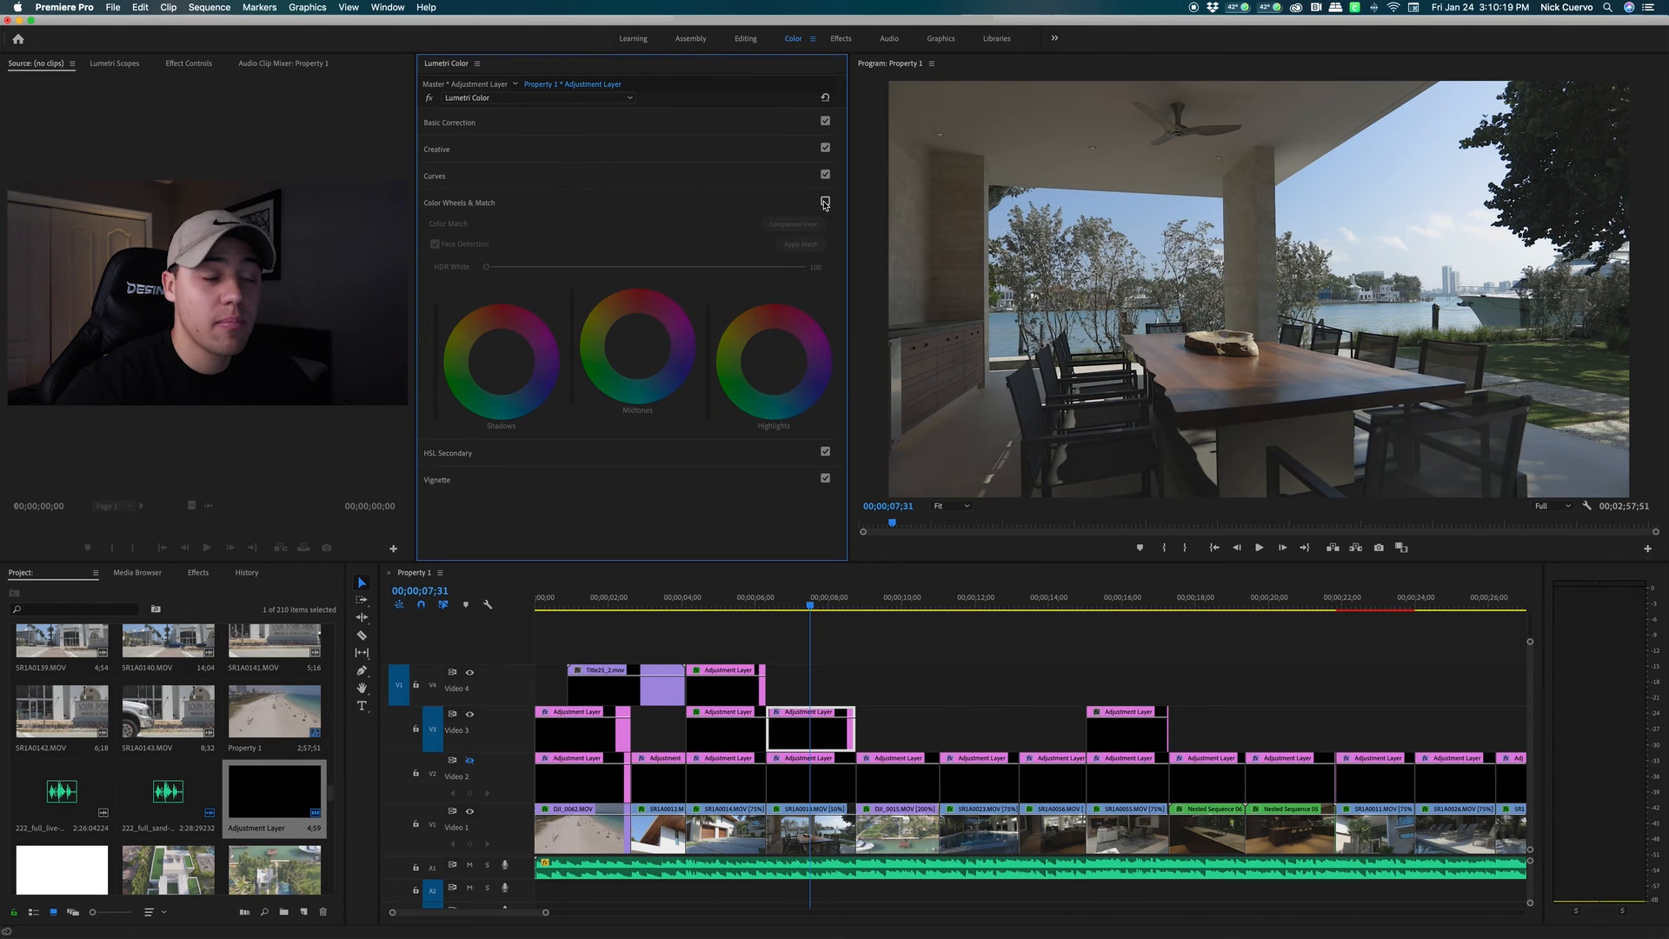
{"action": "left_click", "coordinate": [825, 202]}
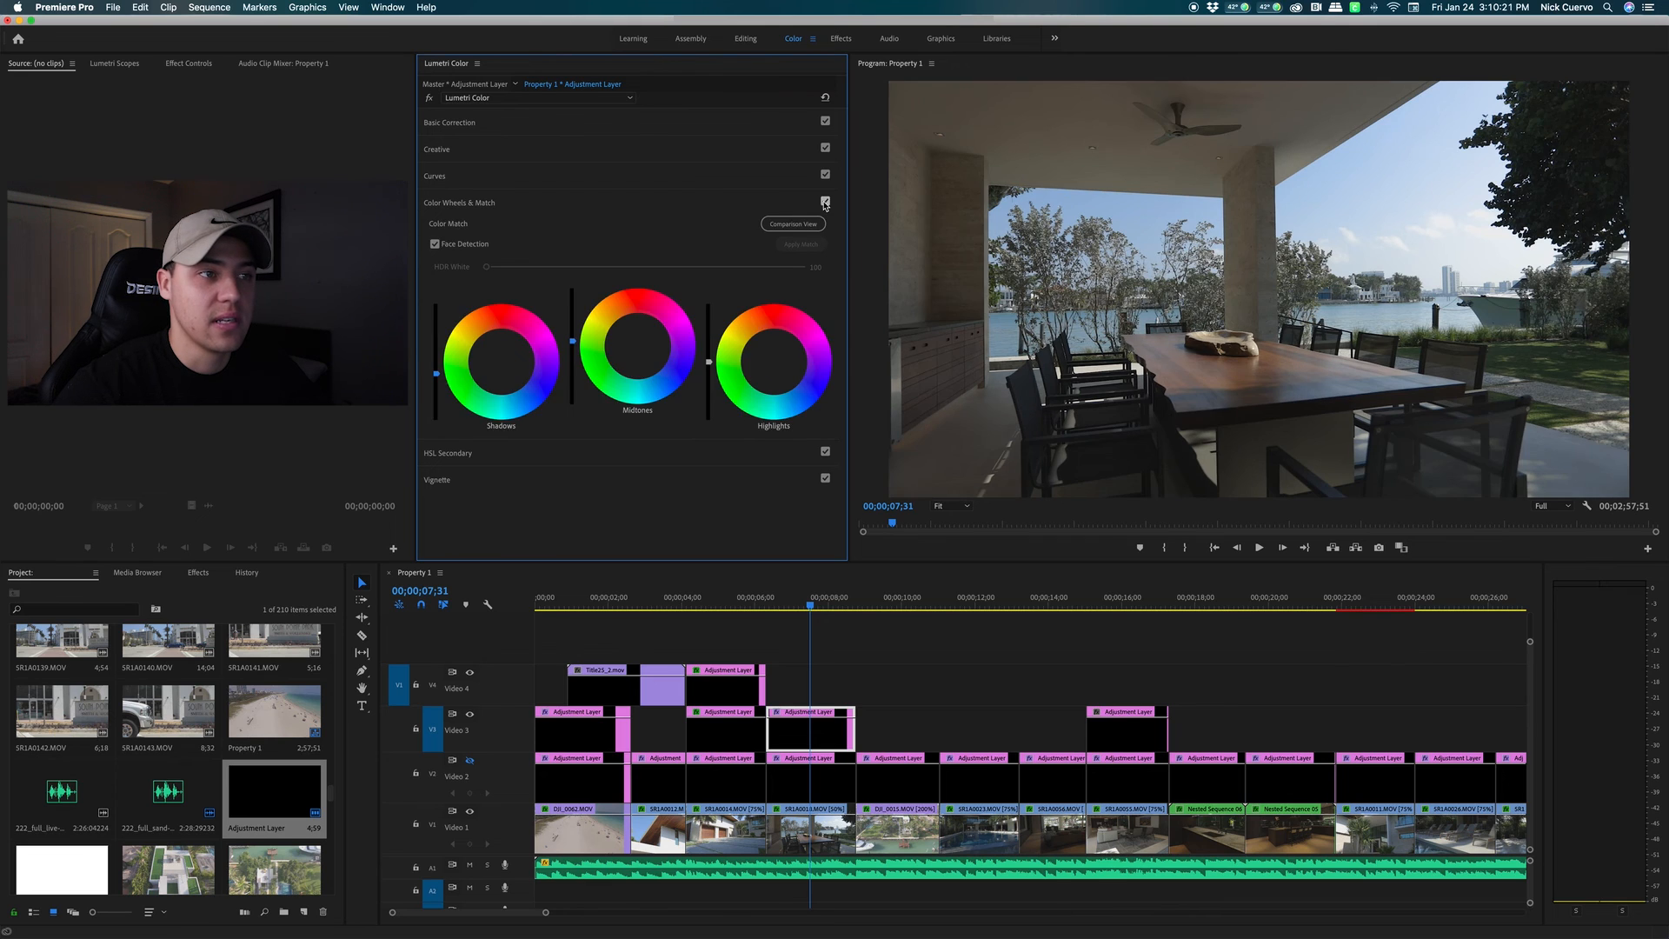
{"action": "left_click", "coordinate": [826, 202]}
{"action": "left_click", "coordinate": [825, 203]}
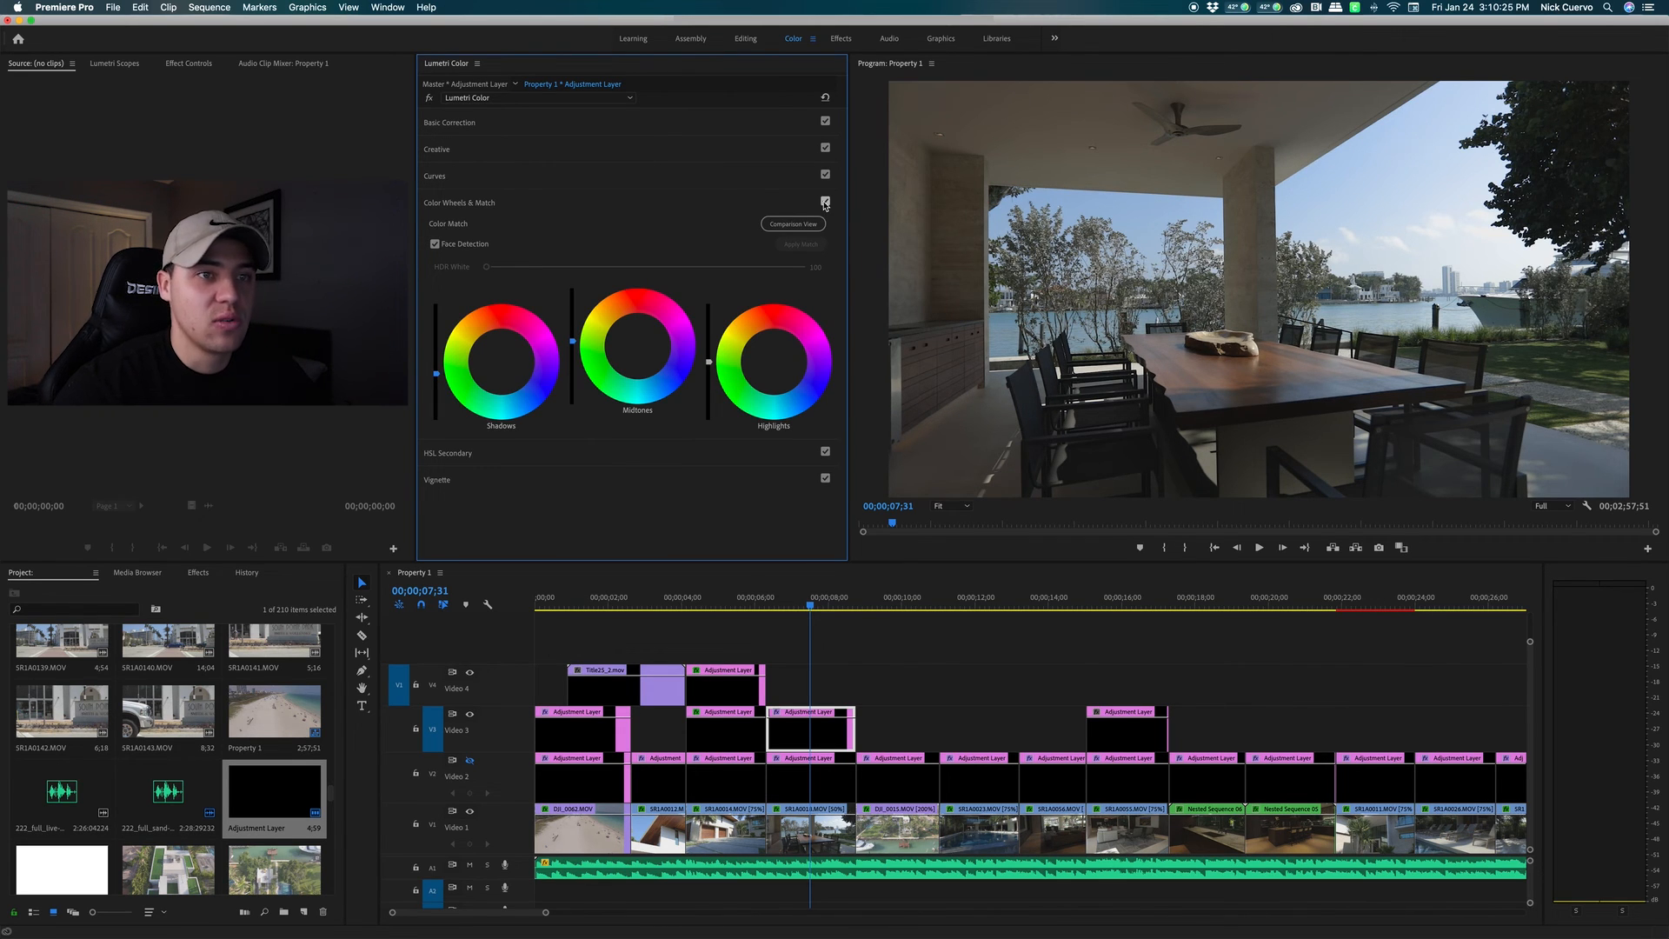
{"action": "left_click", "coordinate": [825, 203]}
{"action": "left_click", "coordinate": [825, 203]}
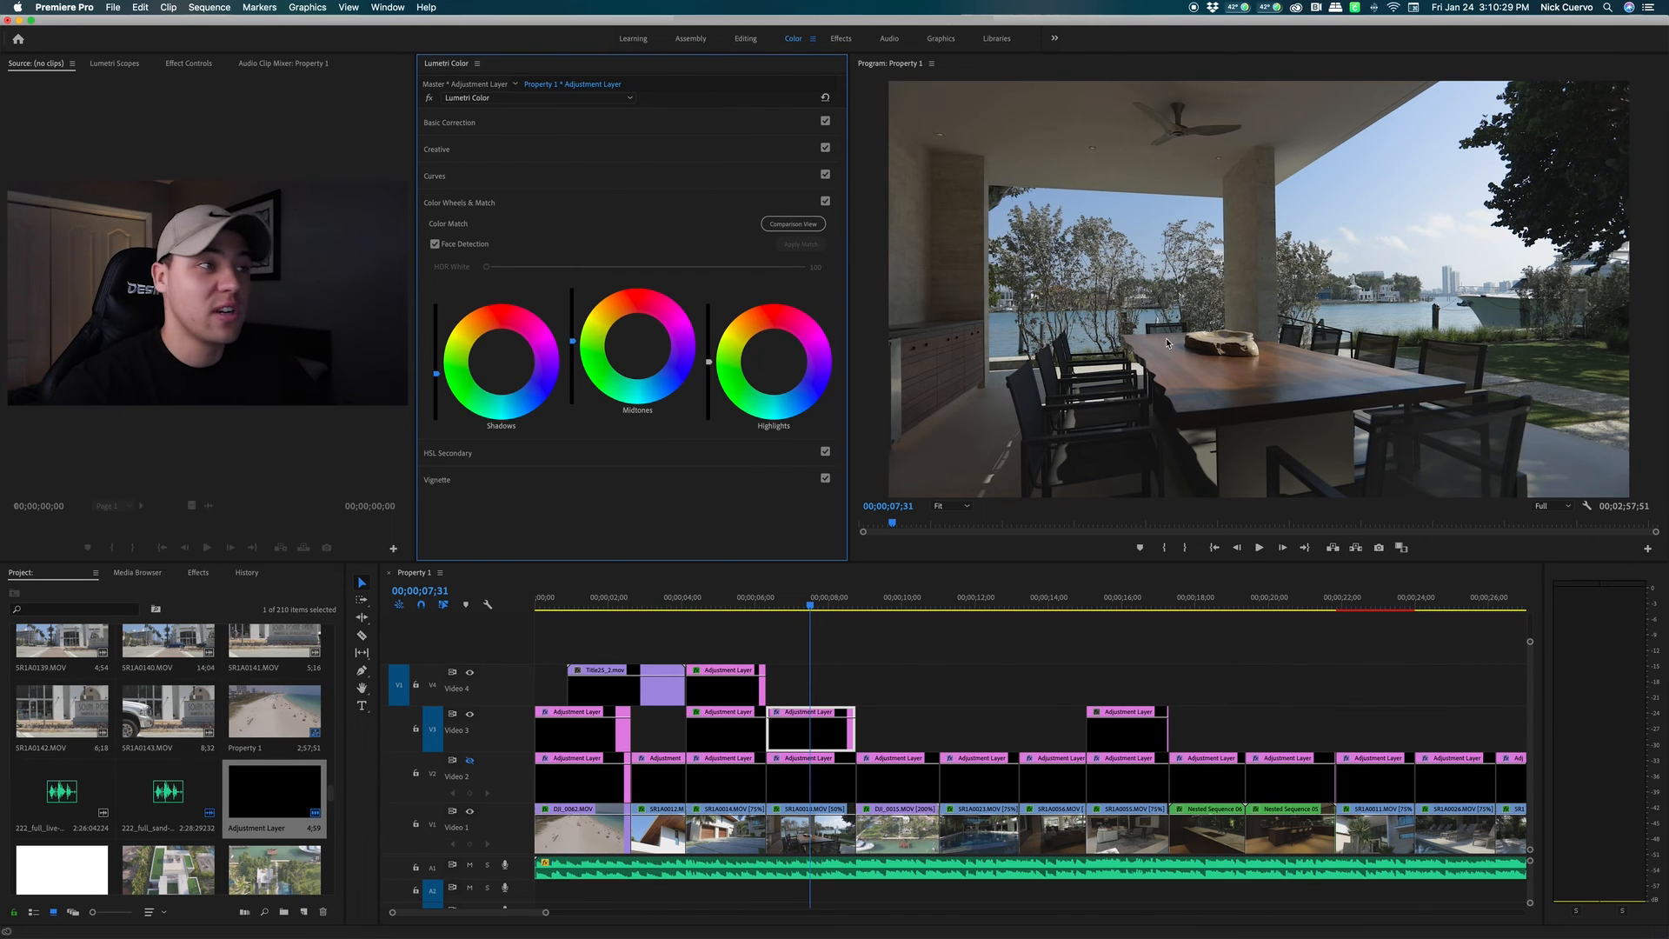
{"action": "left_click", "coordinate": [468, 202]}
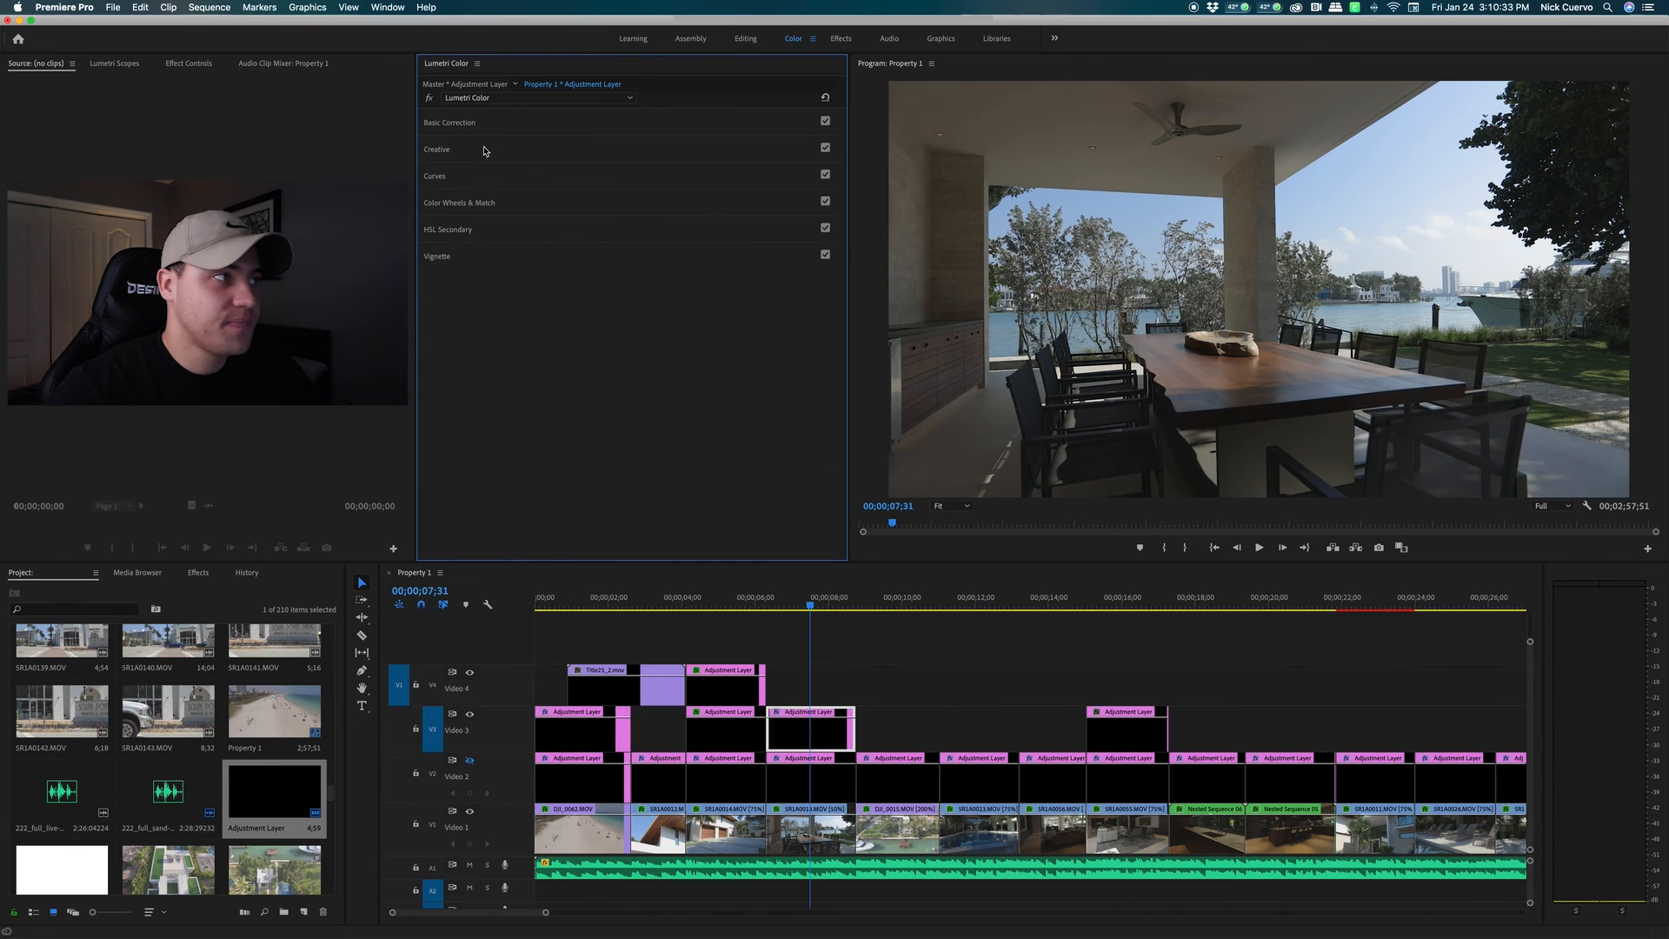
Expand Creative and, after previewing several looks, apply the C-9750-STD look
{"action": "left_click", "coordinate": [484, 151]}
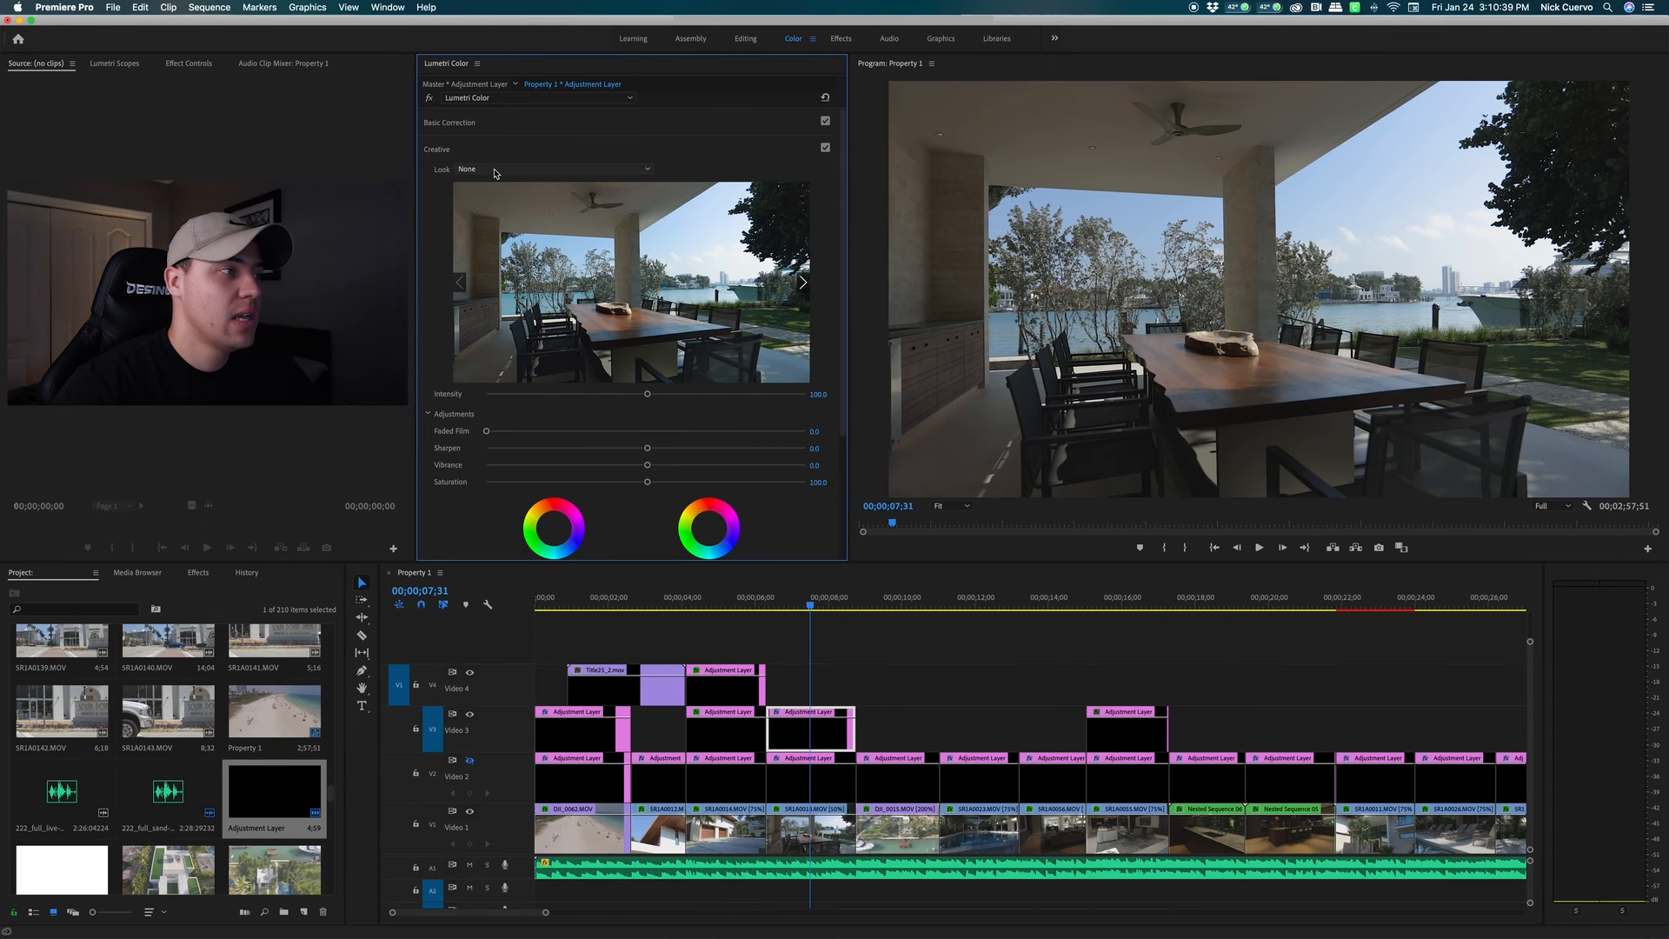
{"action": "left_click", "coordinate": [495, 170]}
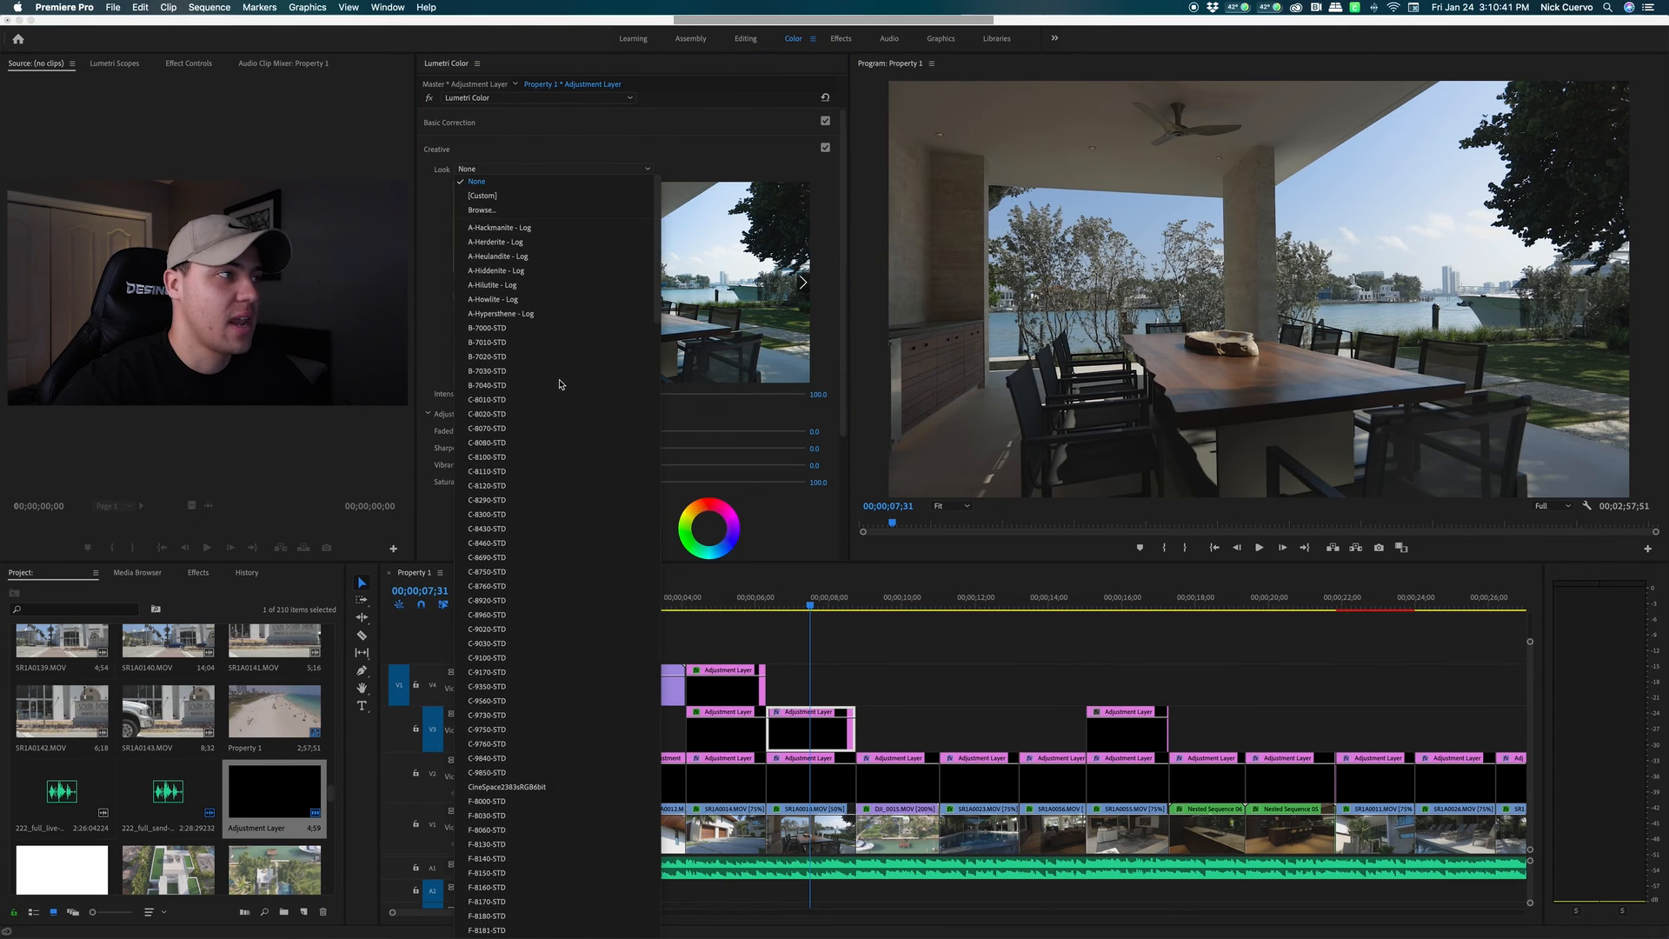
{"action": "left_click", "coordinate": [581, 174]}
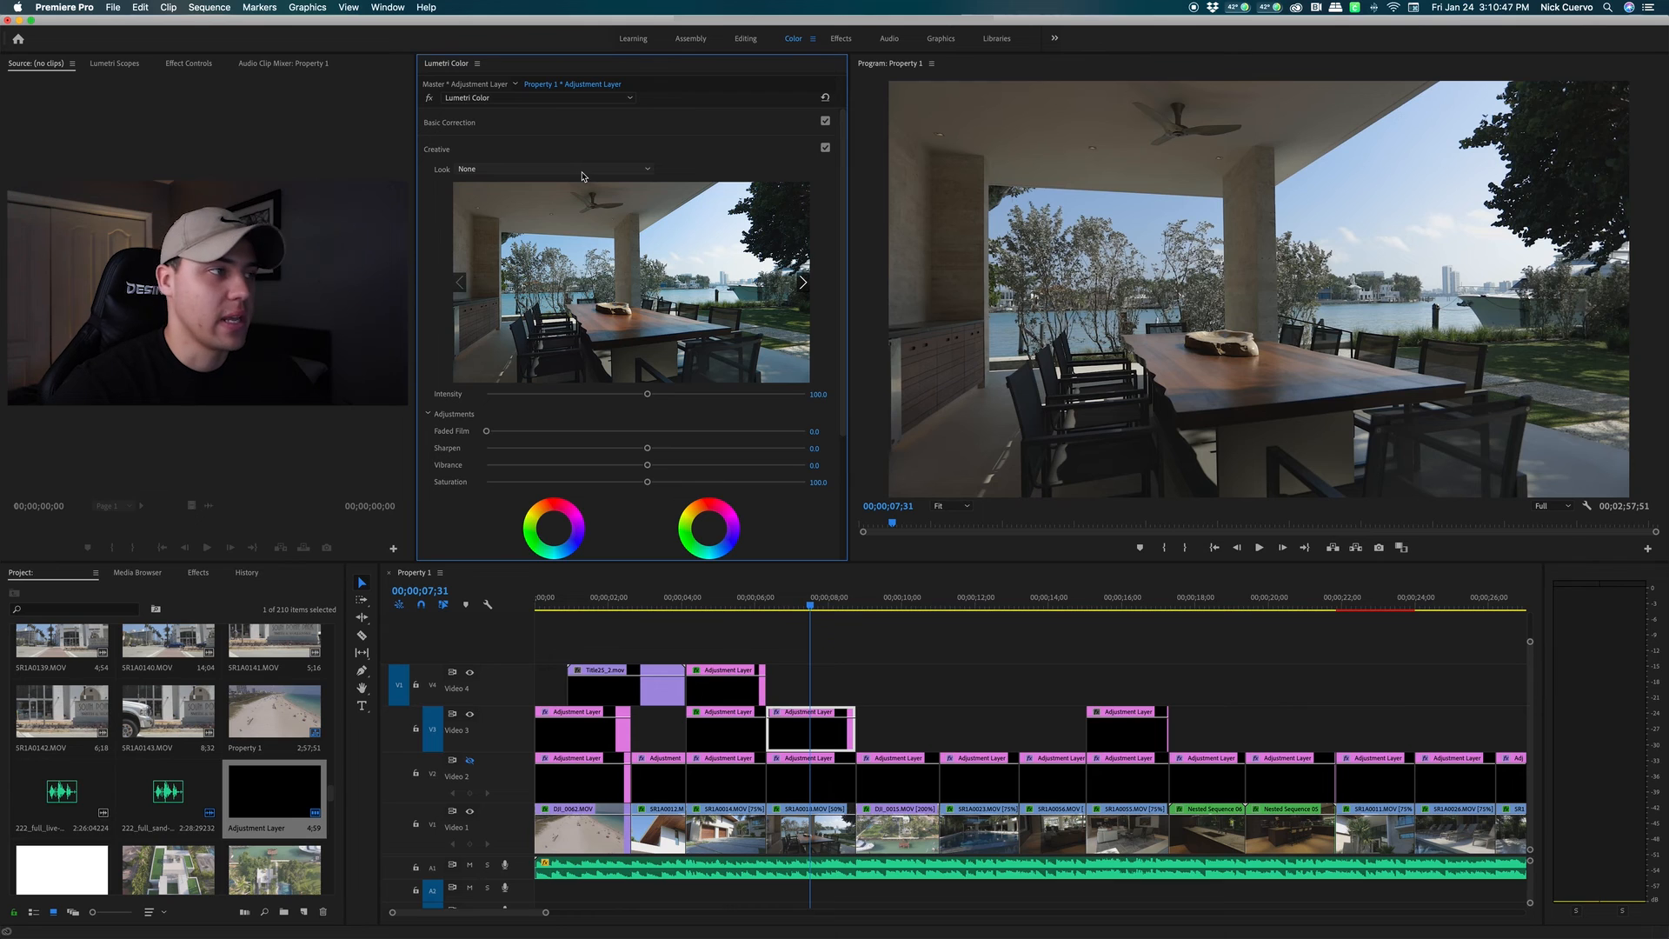
{"action": "left_click", "coordinate": [520, 168]}
{"action": "left_click", "coordinate": [629, 172]}
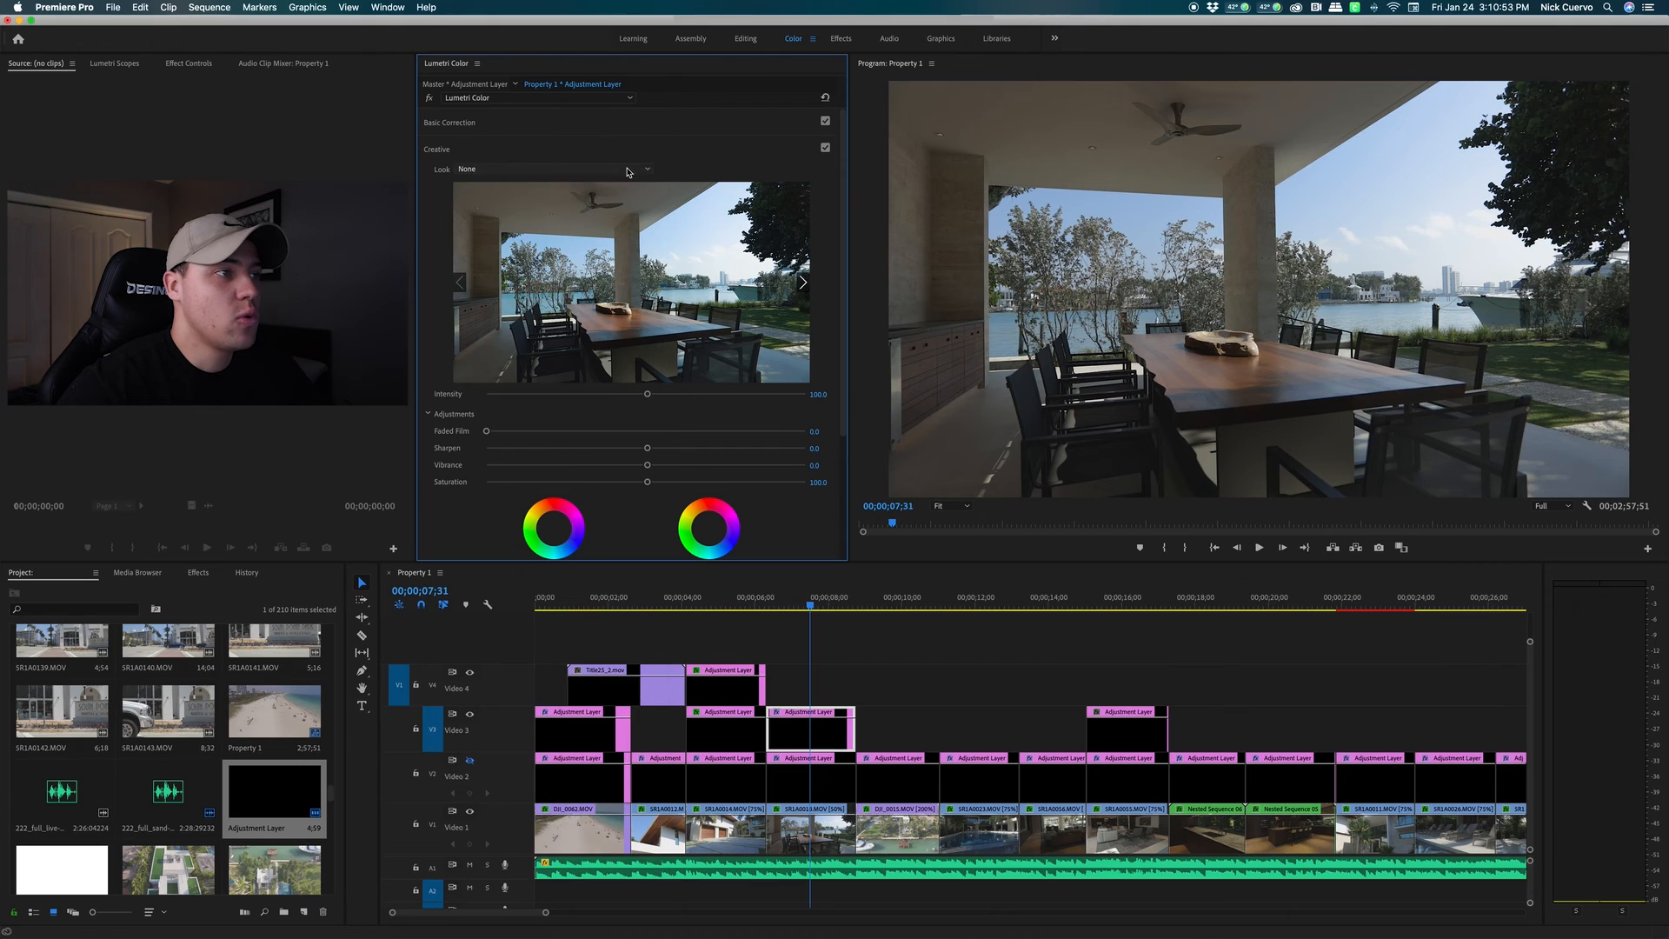
{"action": "left_click", "coordinate": [804, 285]}
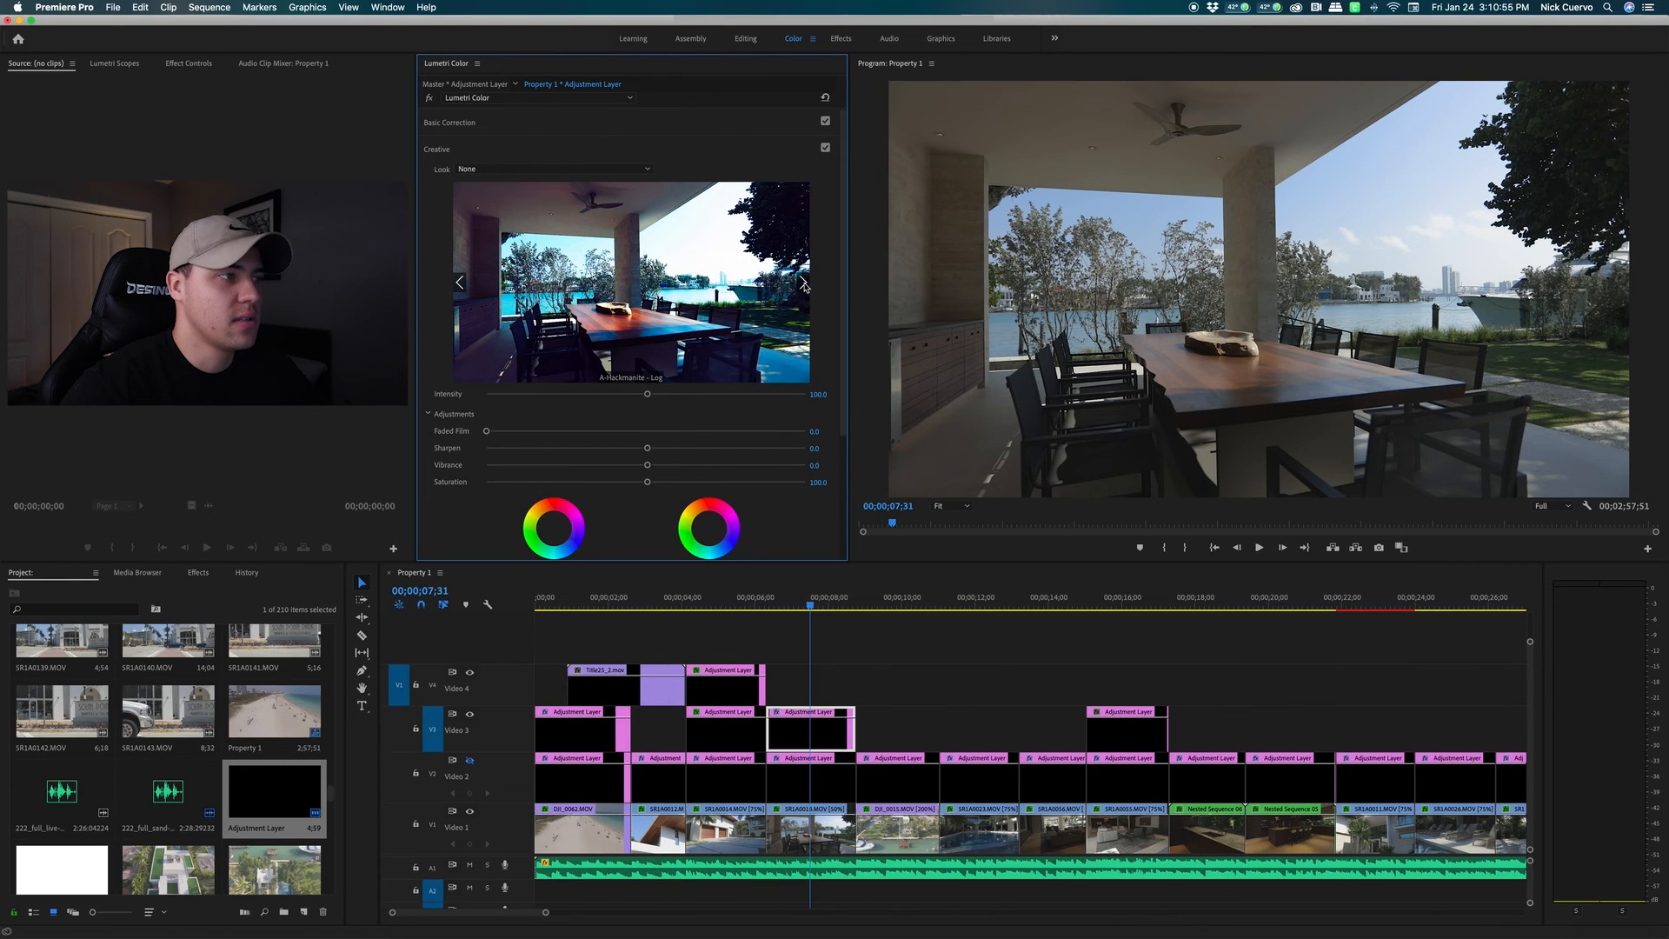
{"action": "left_click", "coordinate": [804, 284]}
{"action": "left_click", "coordinate": [804, 284]}
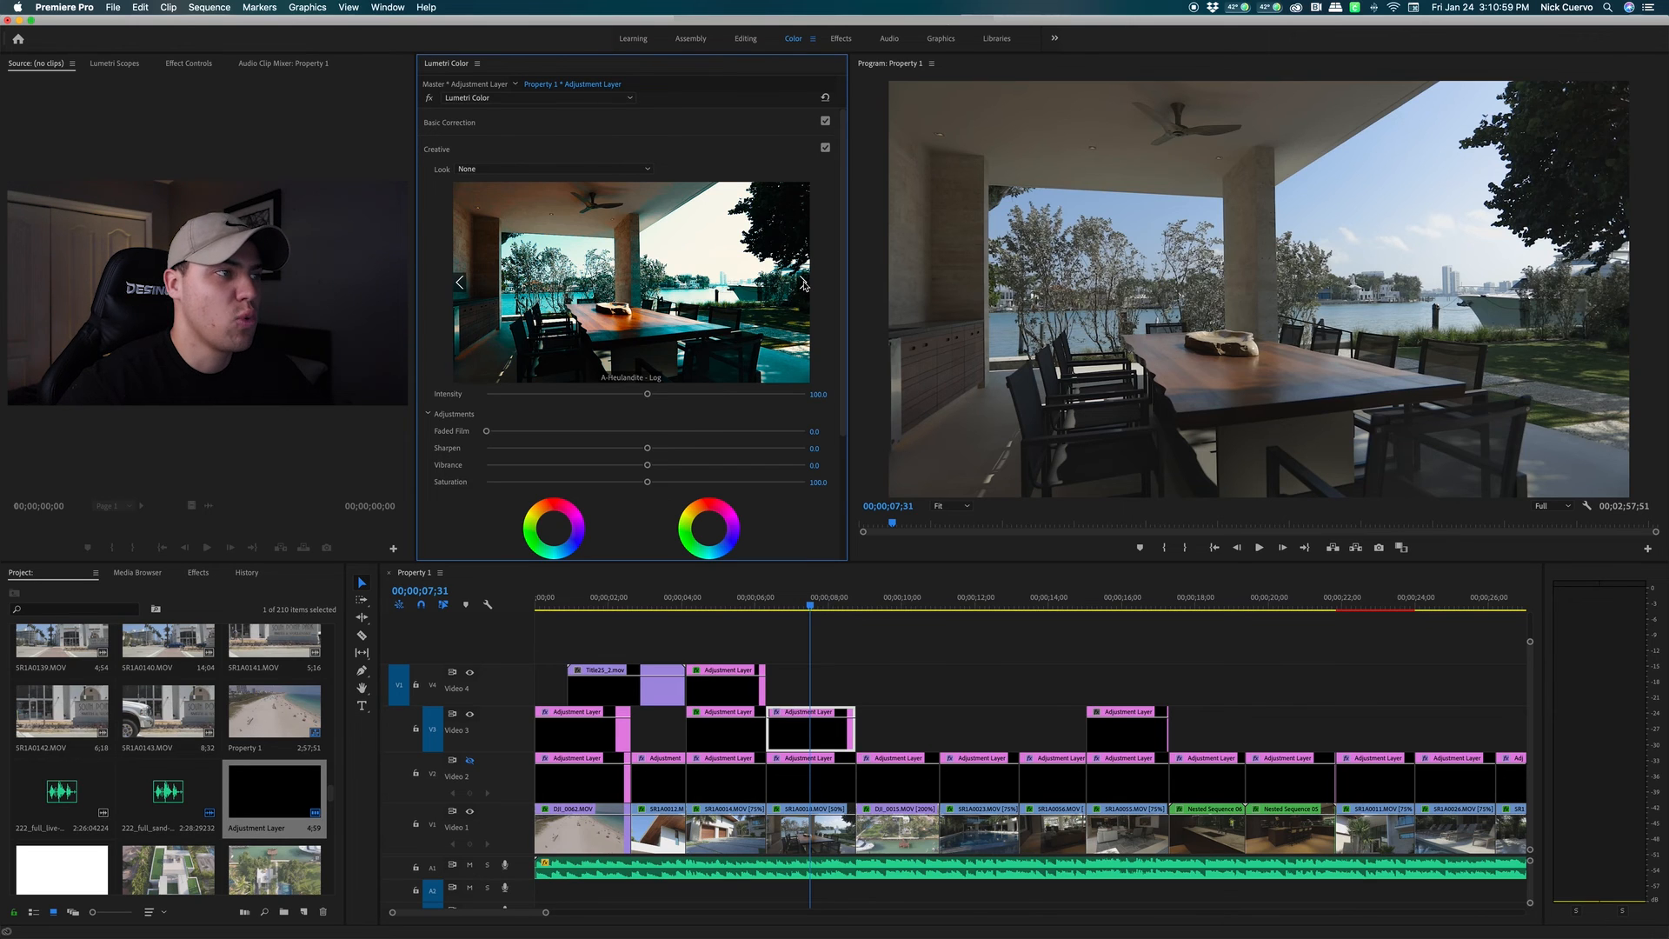
{"action": "left_click", "coordinate": [804, 285]}
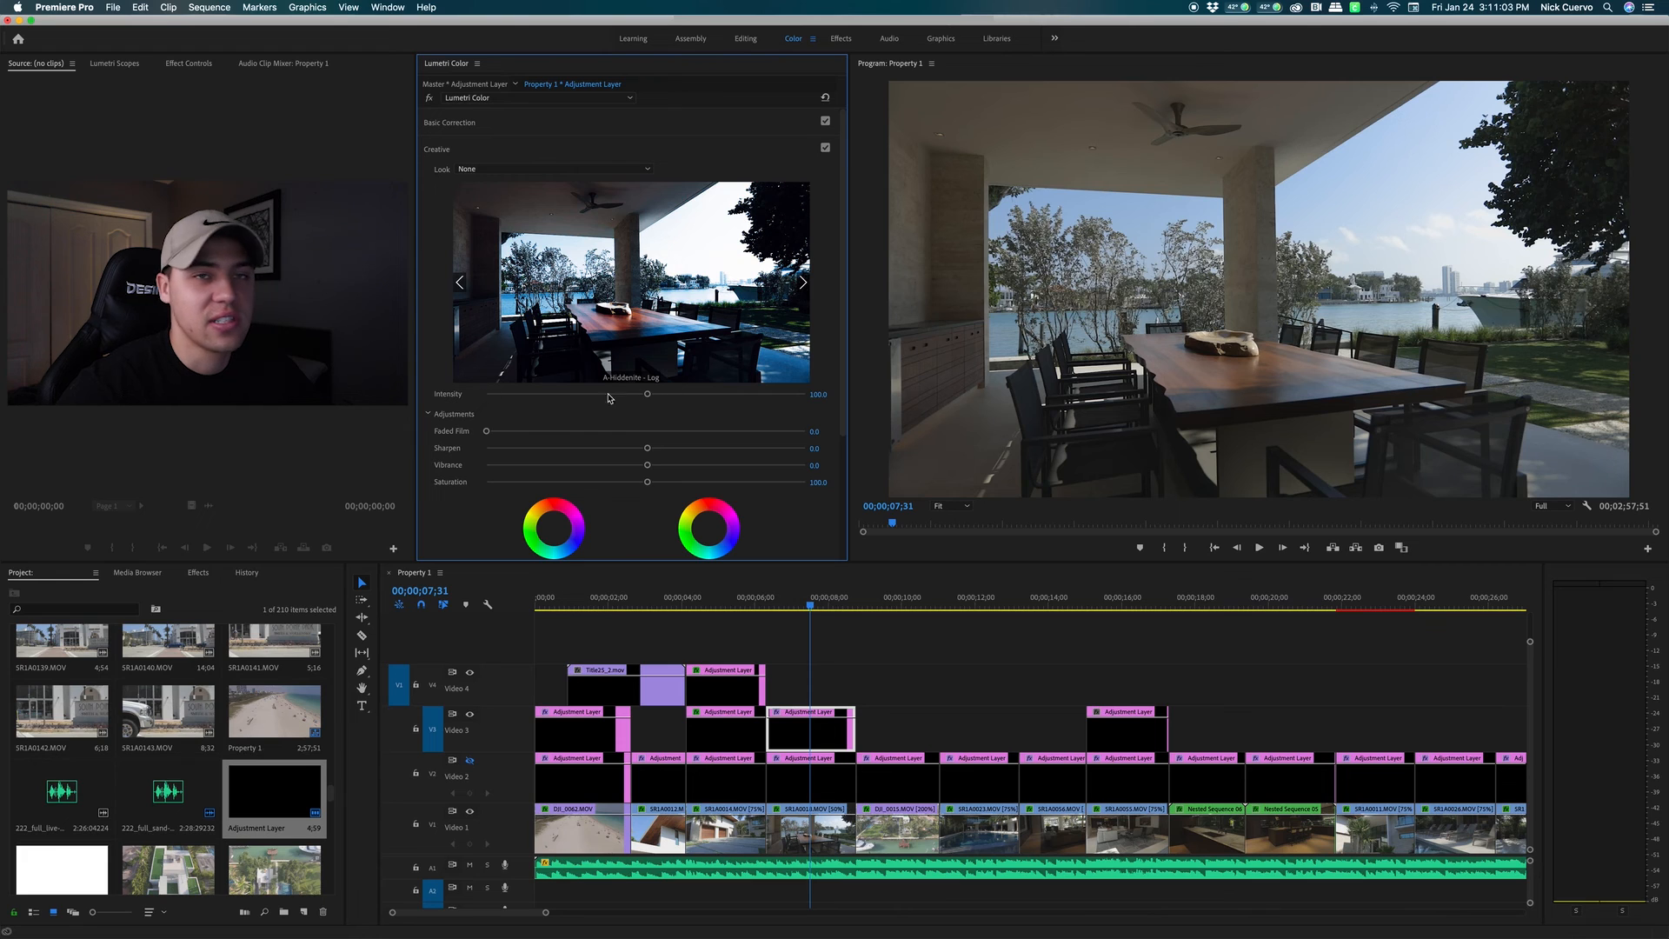
{"action": "left_click", "coordinate": [538, 171]}
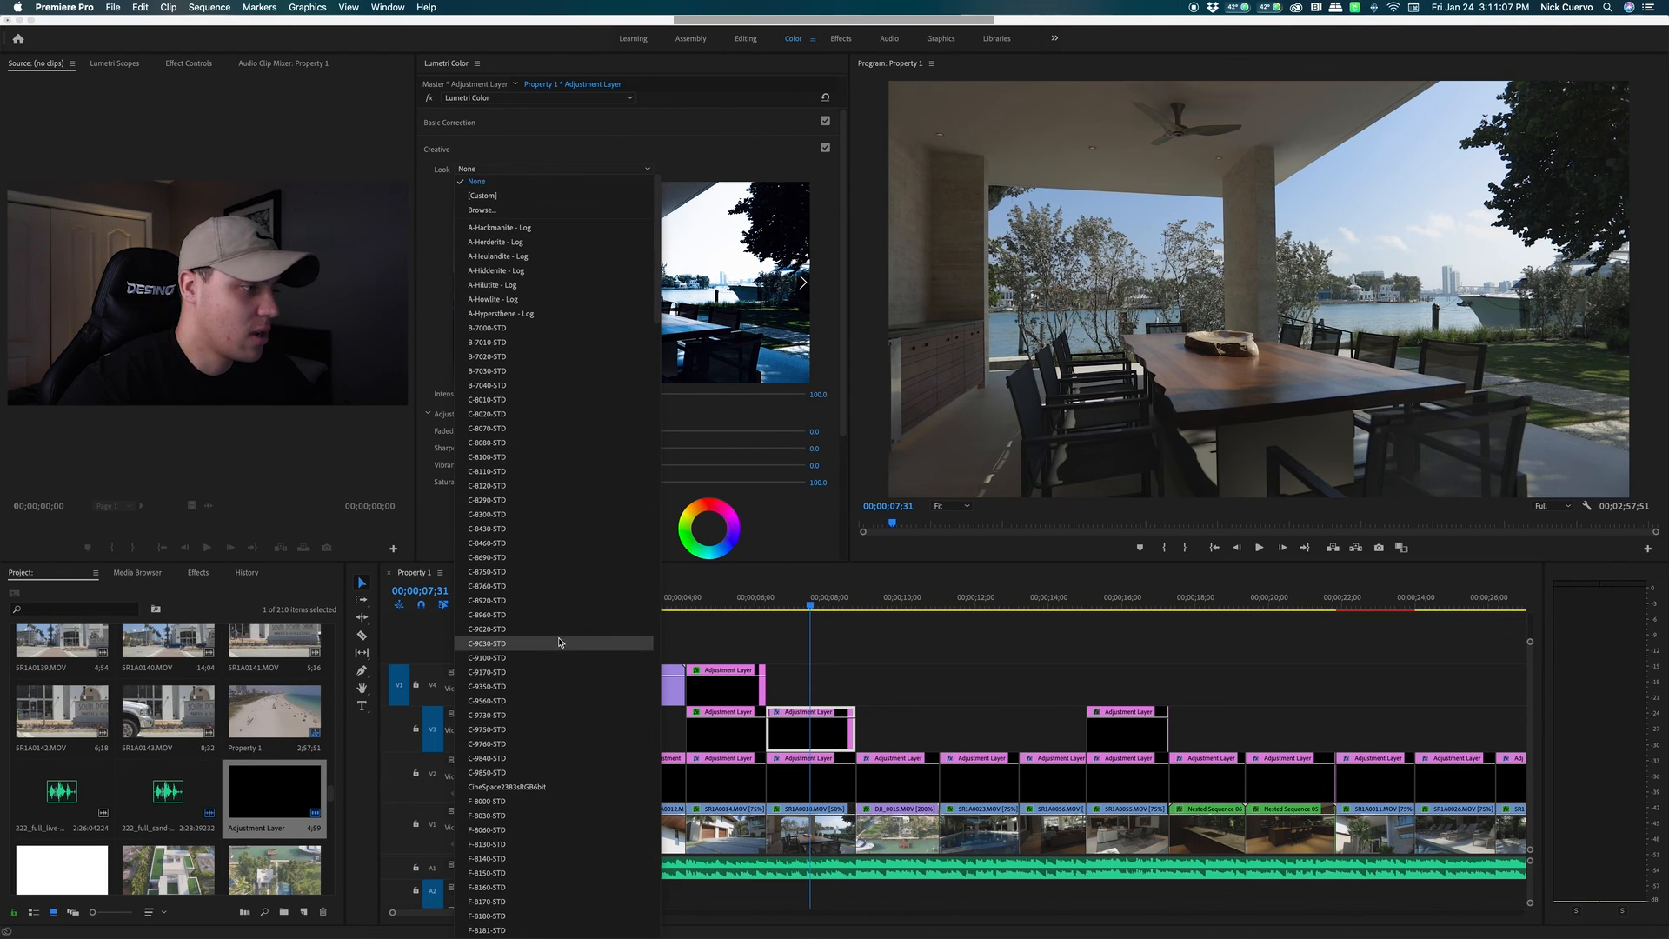
{"action": "left_click", "coordinate": [522, 731]}
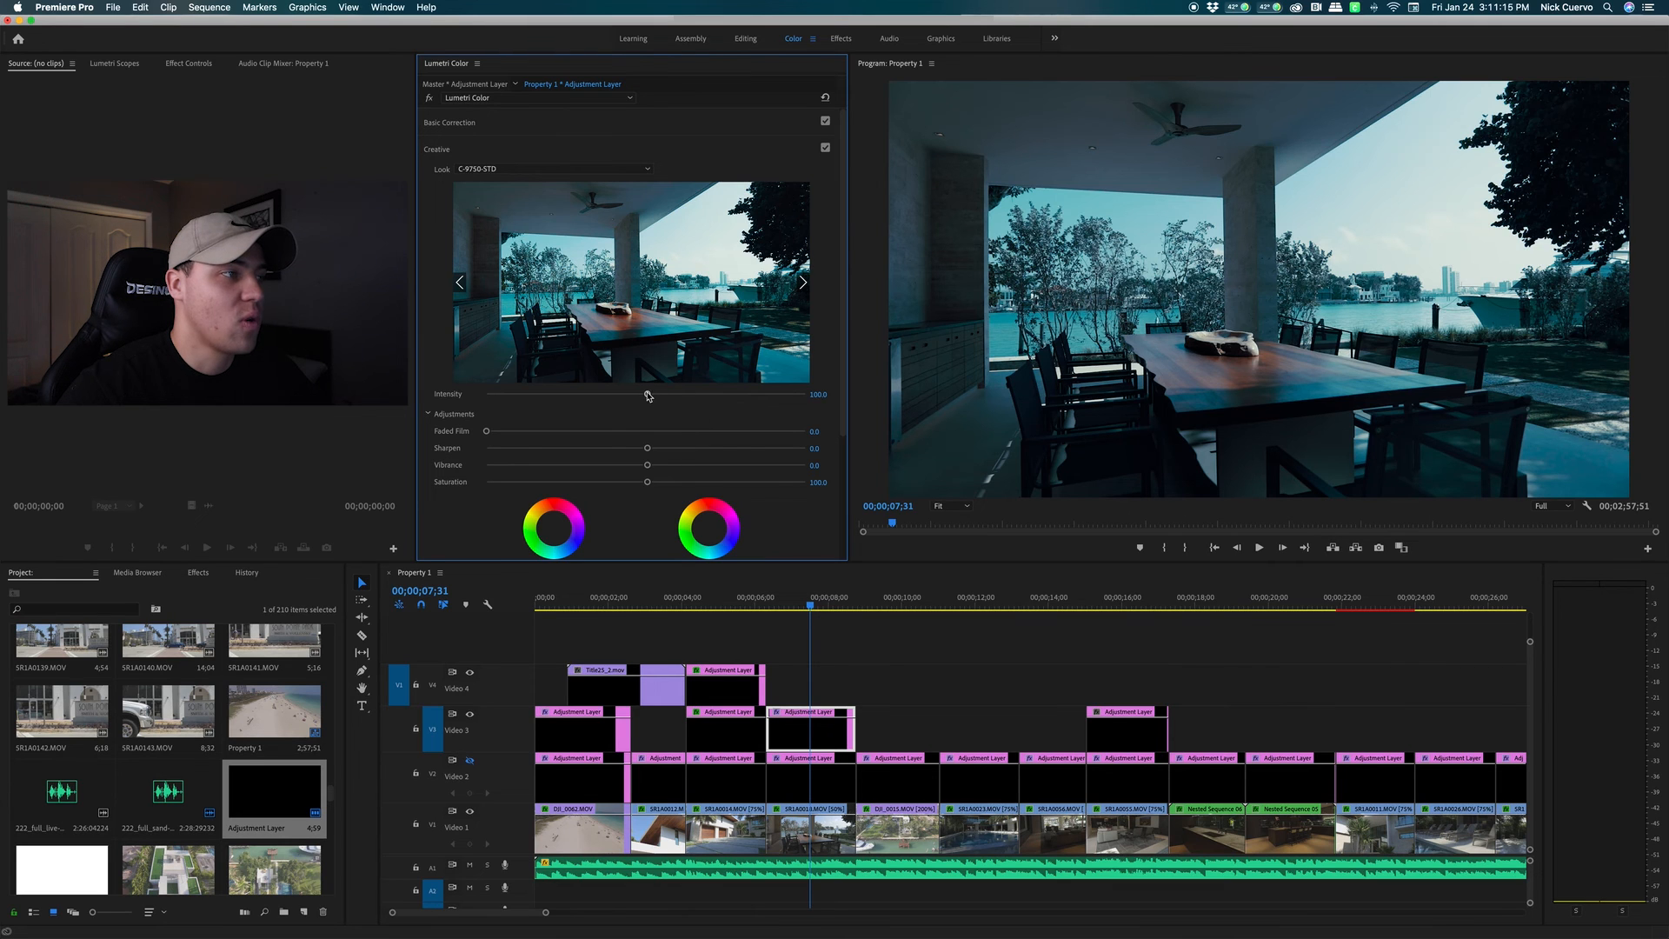
Lower the look Intensity to 23.3, compare Creative off and on, then collapse it
{"action": "left_click_drag", "start_coordinate": [647, 395], "coordinate": [527, 400]}
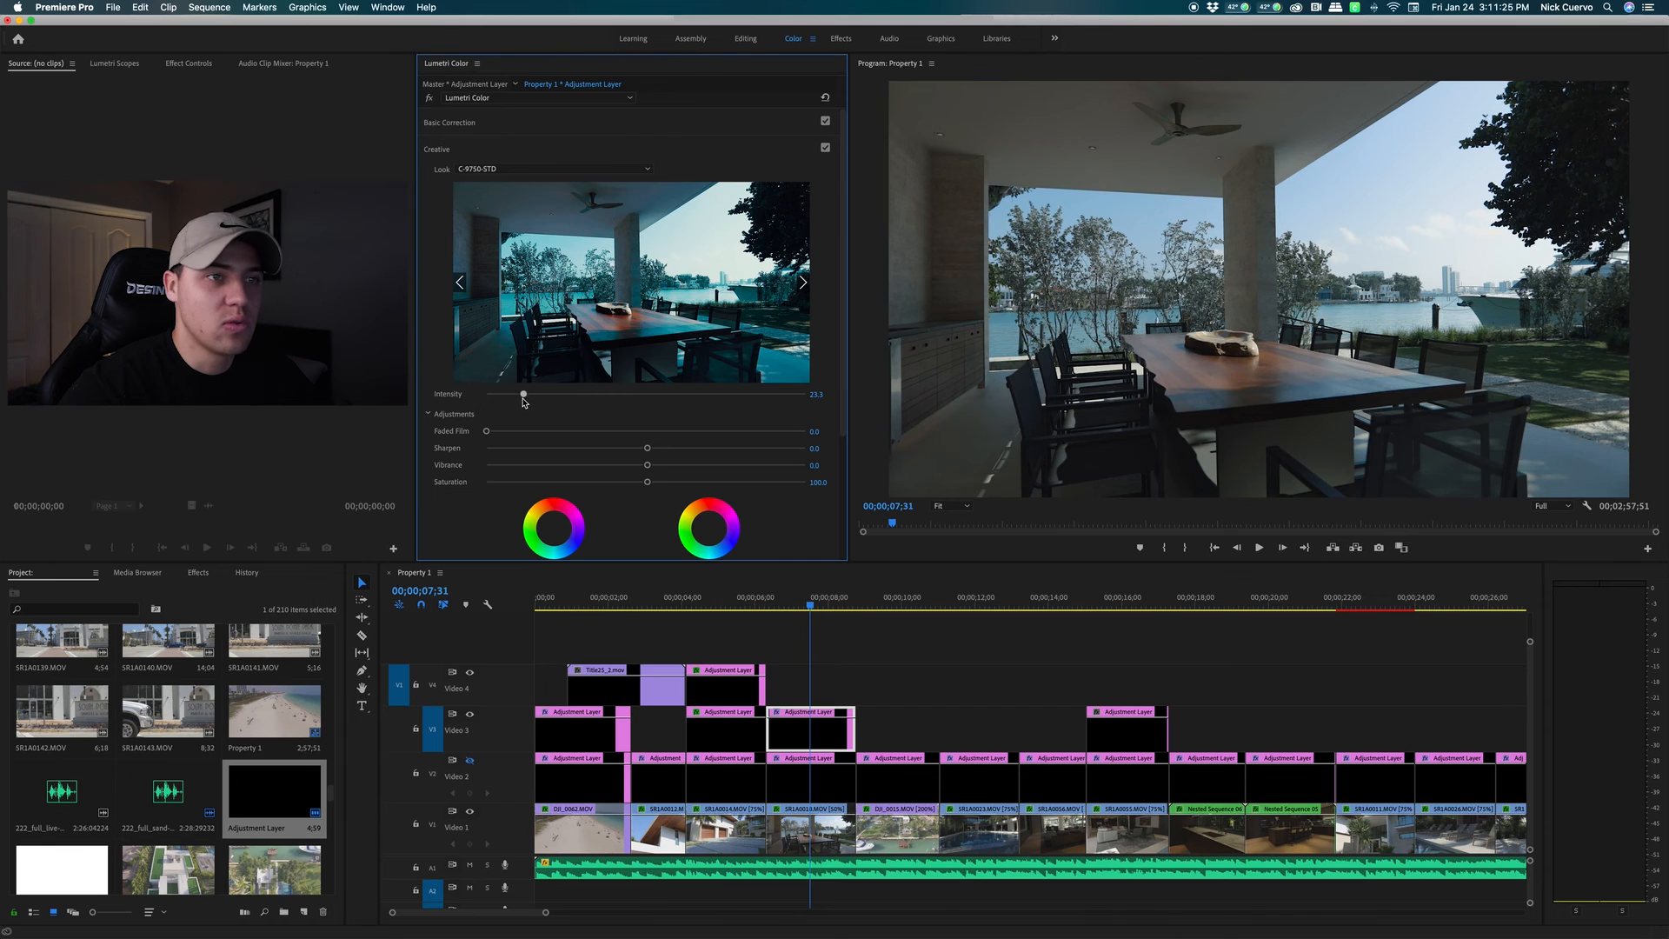
{"action": "left_click_drag", "start_coordinate": [525, 404], "coordinate": [523, 403]}
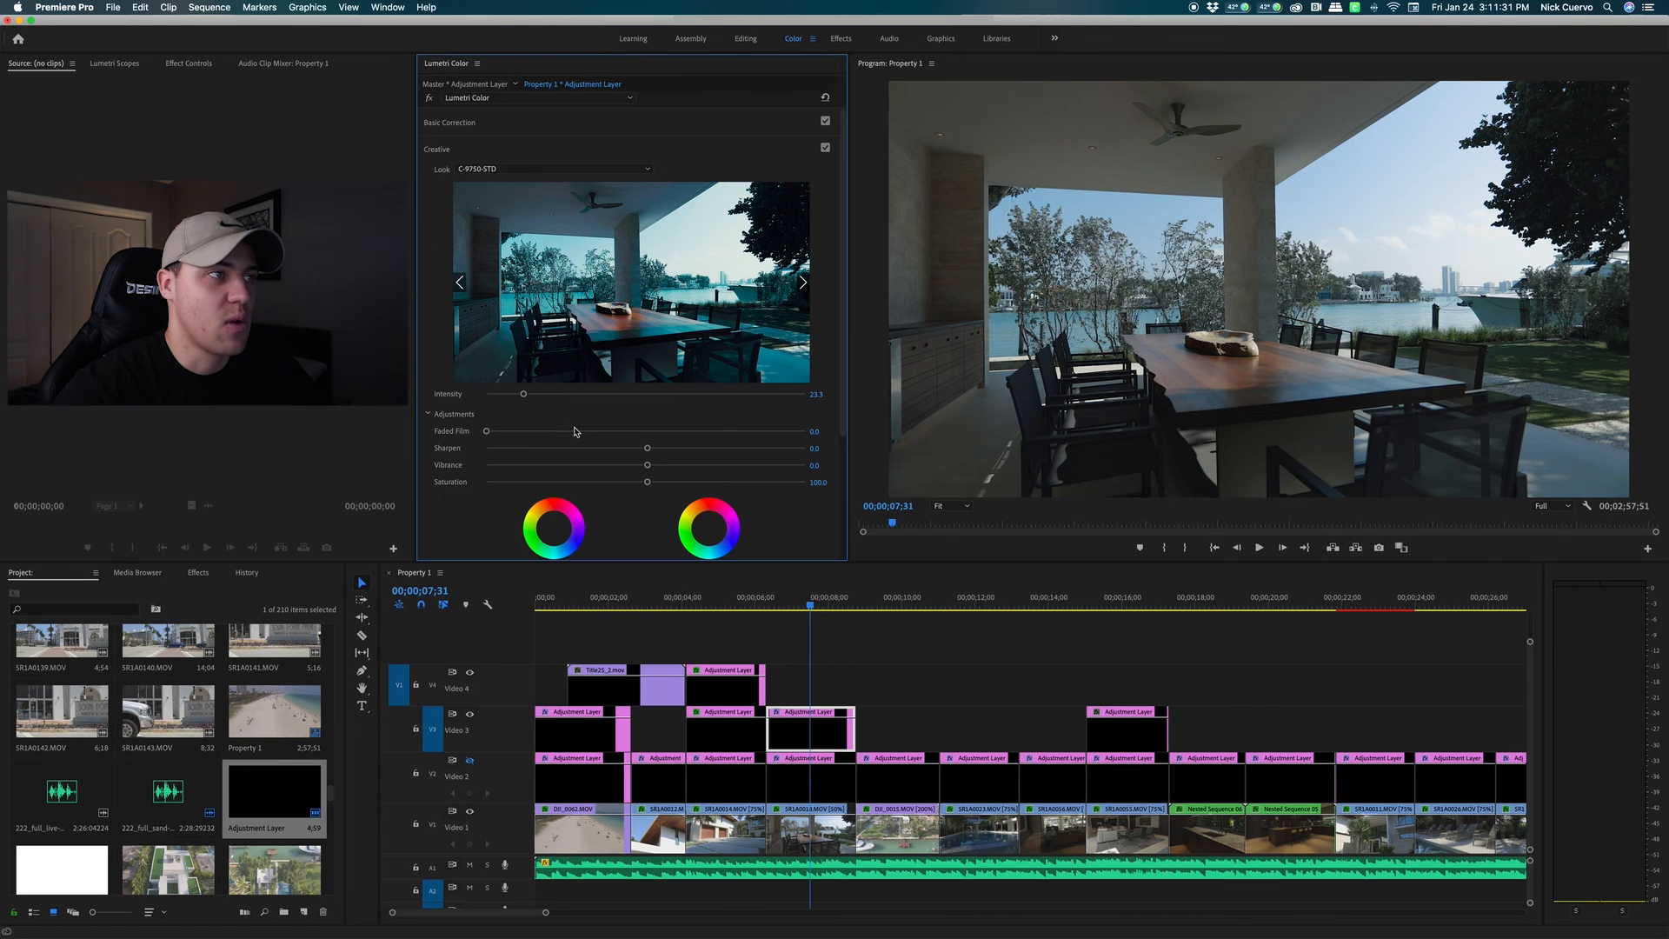
{"action": "left_click", "coordinate": [826, 149]}
{"action": "left_click", "coordinate": [826, 149]}
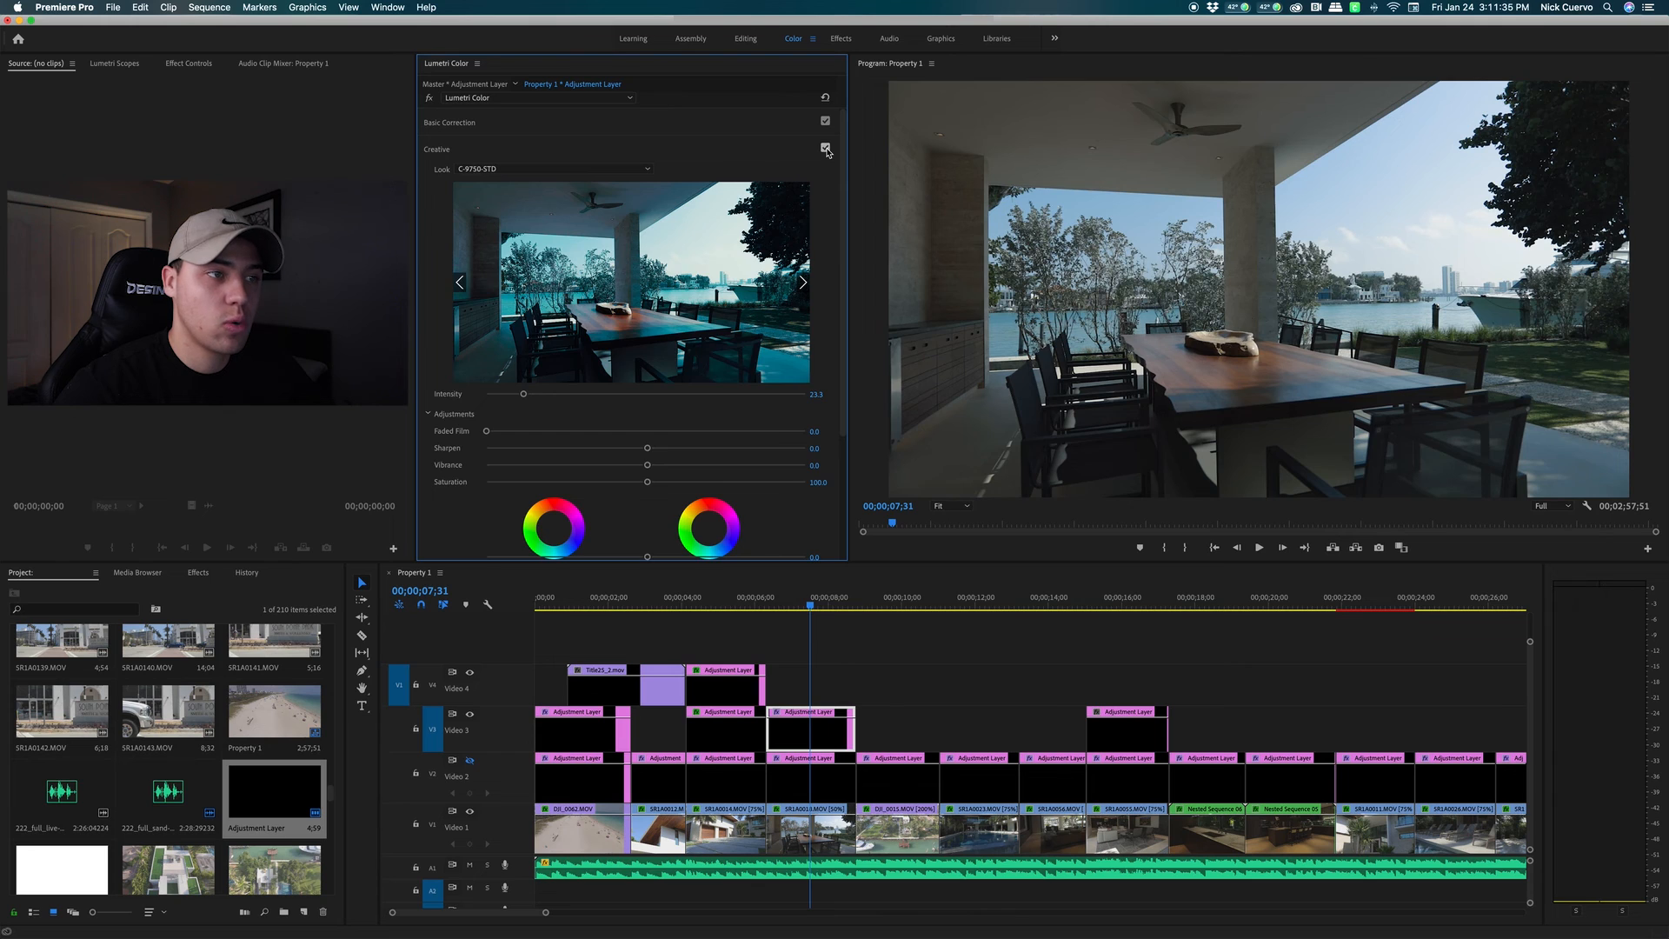
{"action": "left_click", "coordinate": [826, 149]}
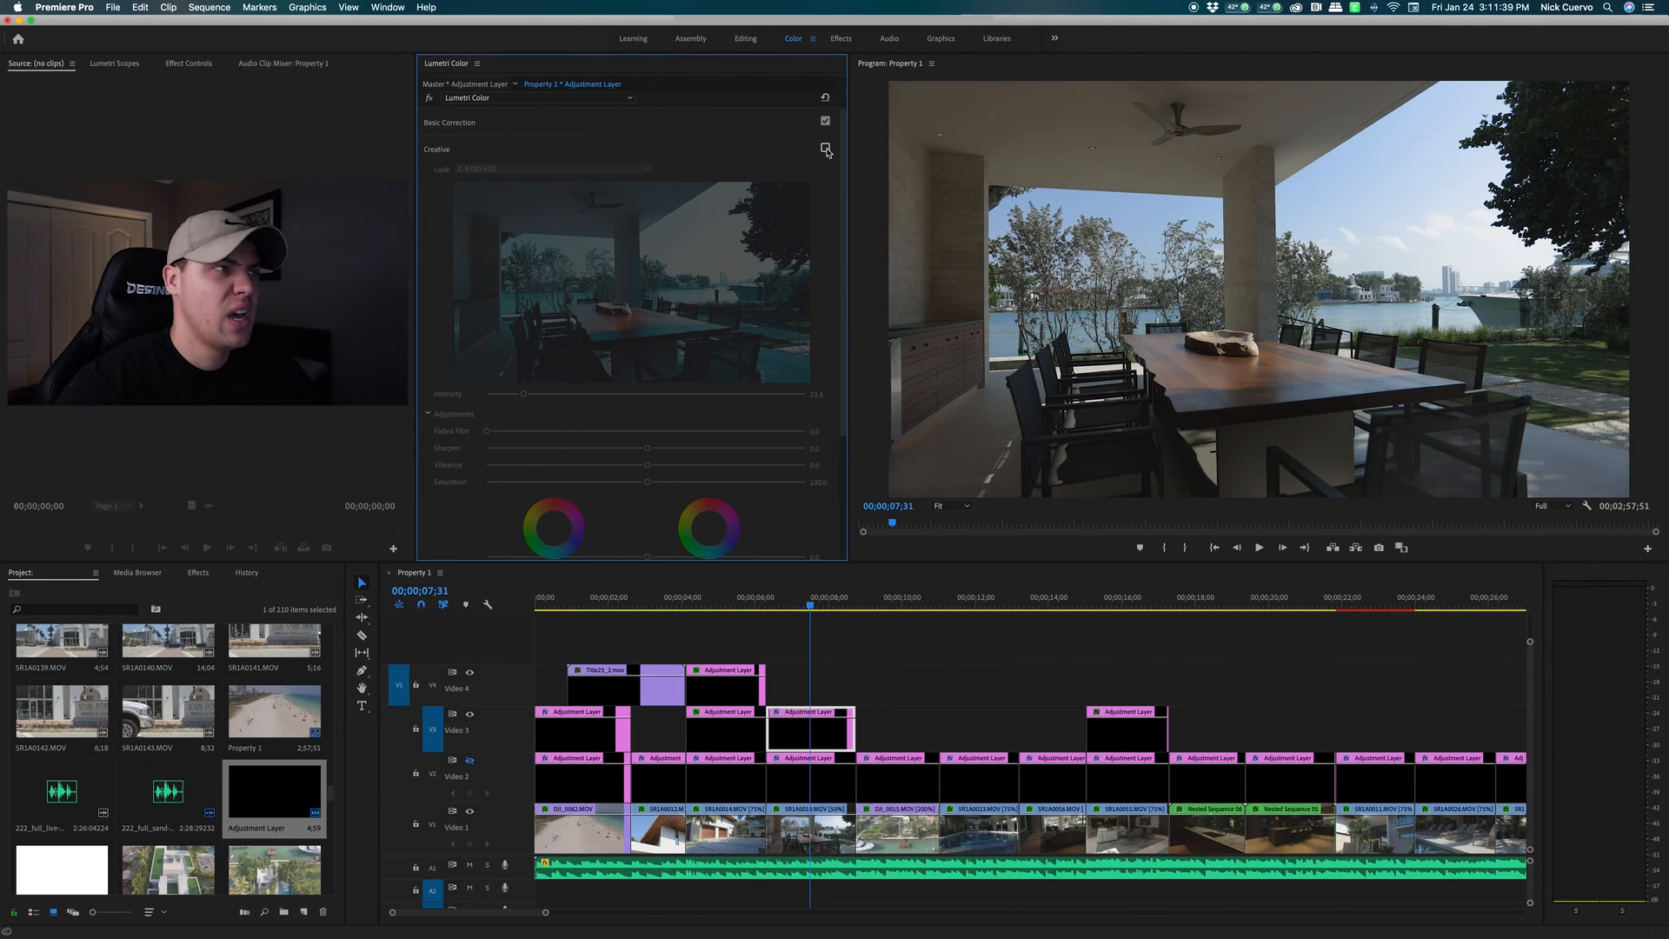
{"action": "left_click", "coordinate": [826, 149]}
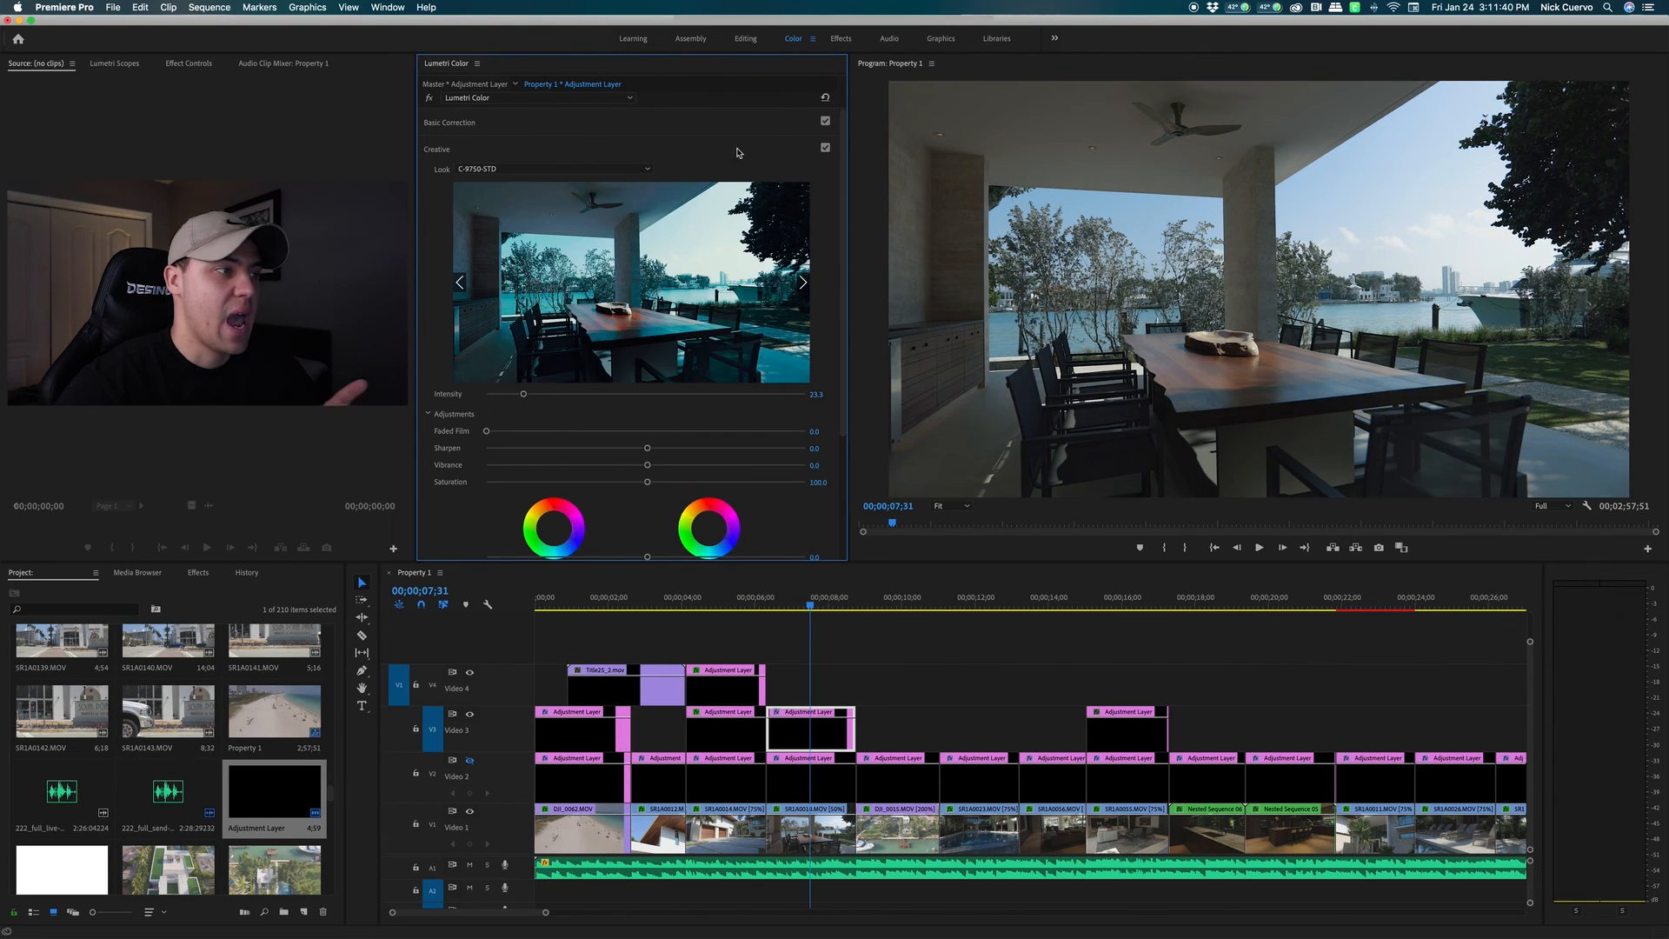
{"action": "left_click", "coordinate": [550, 153]}
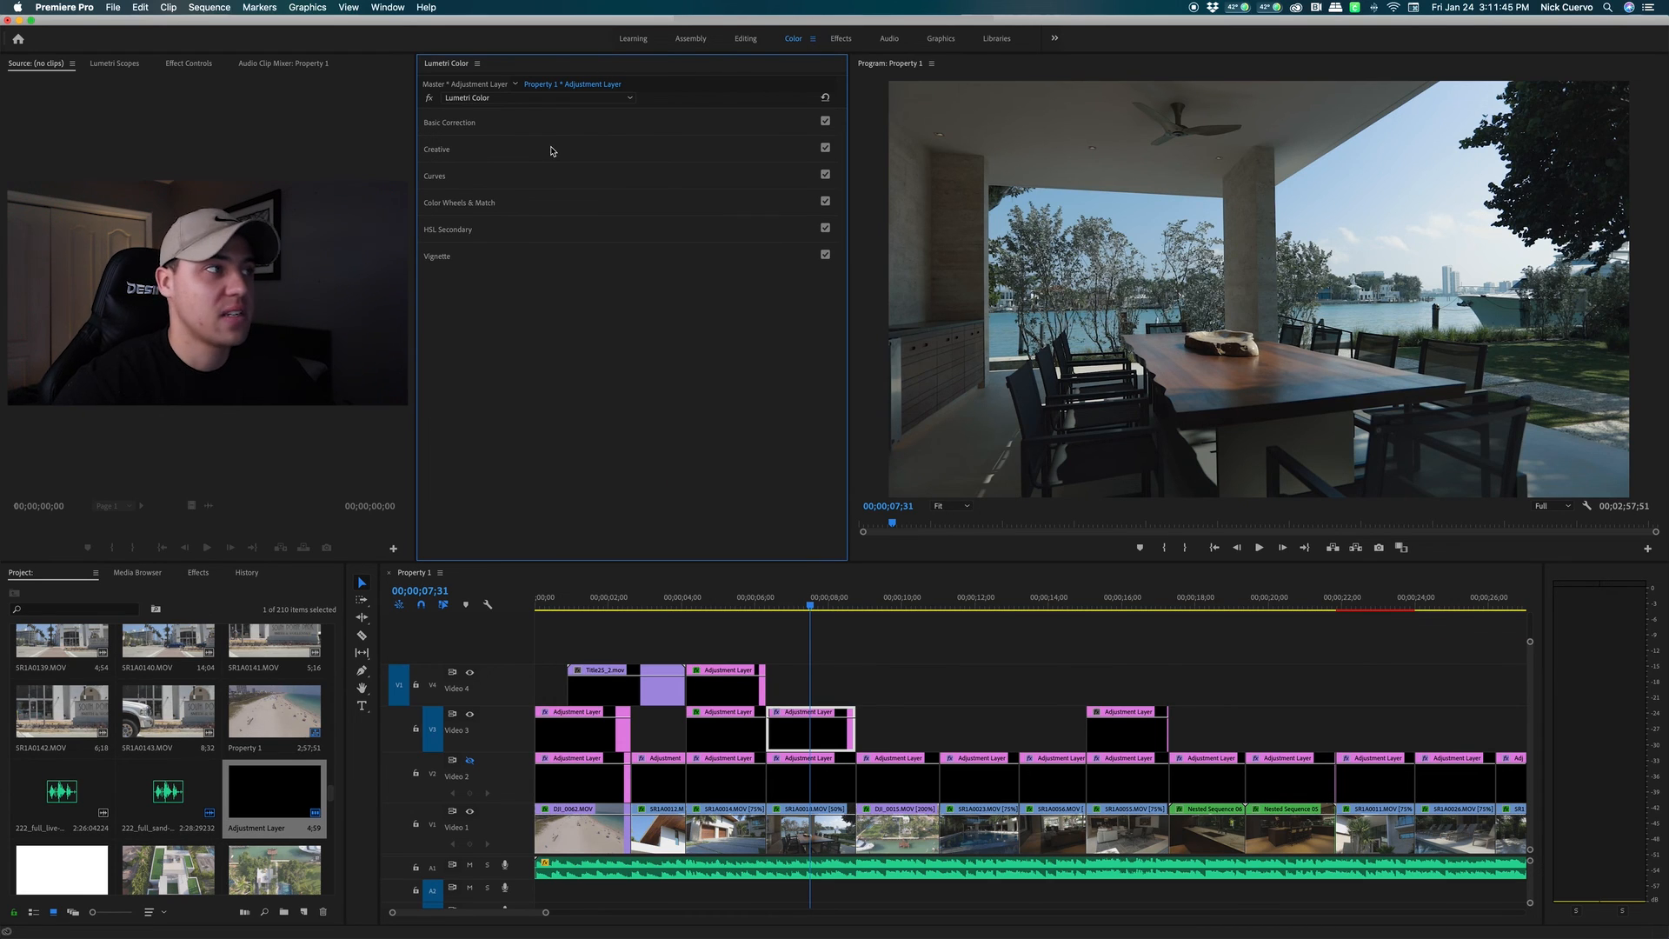
In Basic Correction, raise exposure to 0.4, contrast to 2.4, saturation to 113.9; lower highlights
{"action": "left_click", "coordinate": [556, 122]}
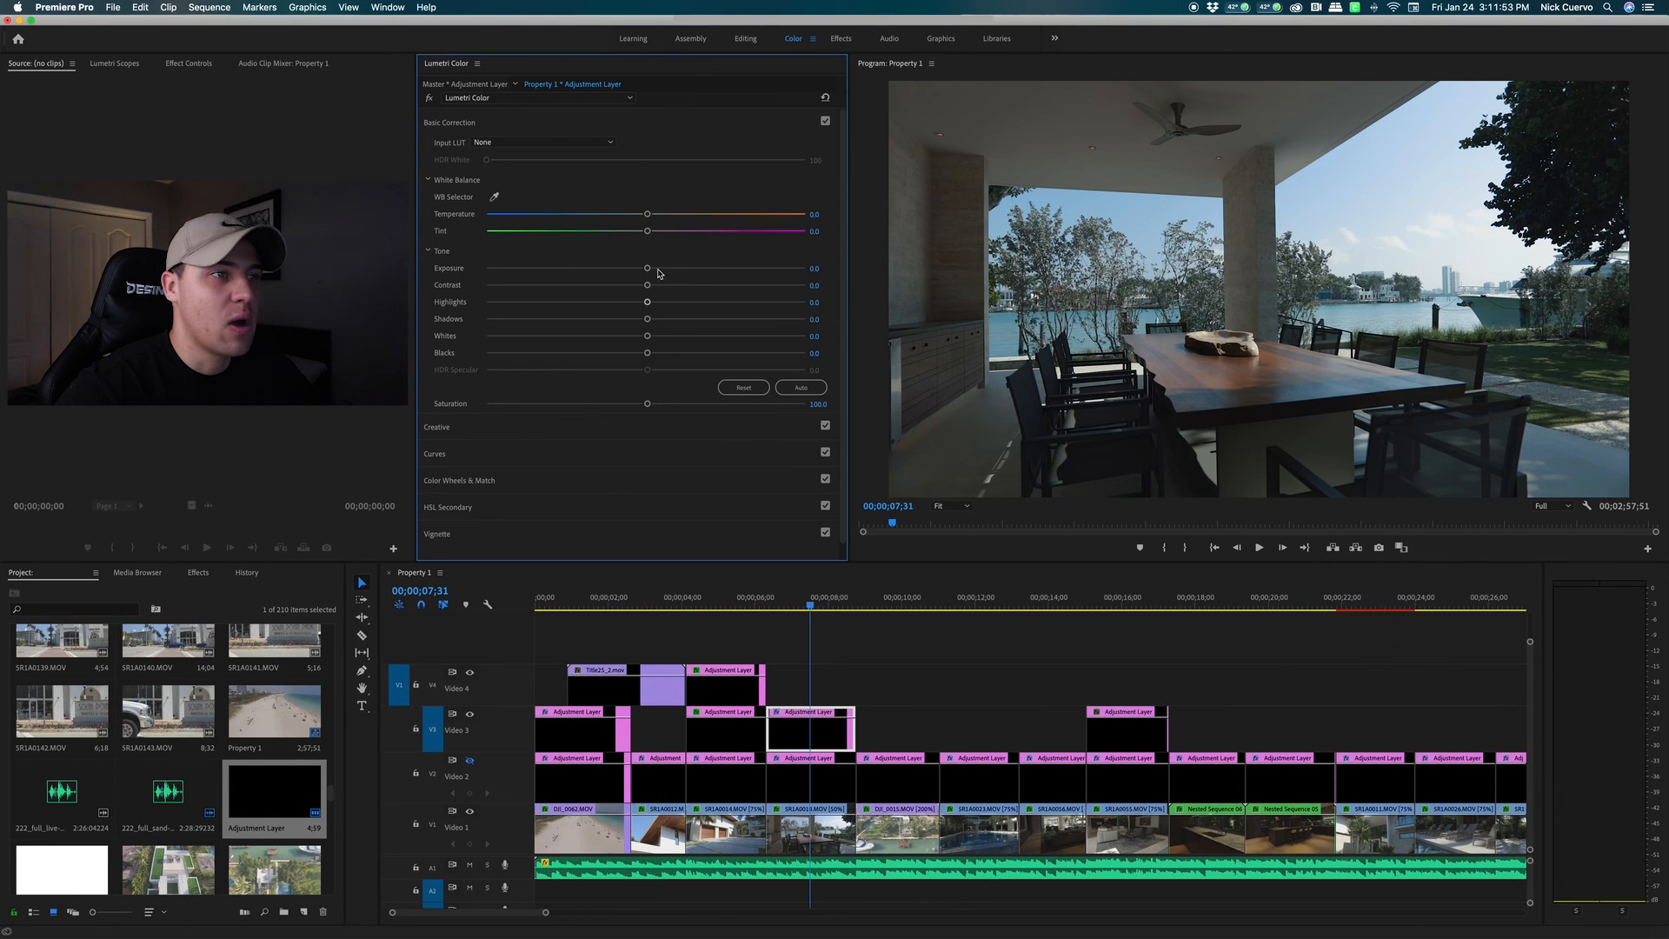
{"action": "left_click_drag", "start_coordinate": [648, 268], "coordinate": [657, 273]}
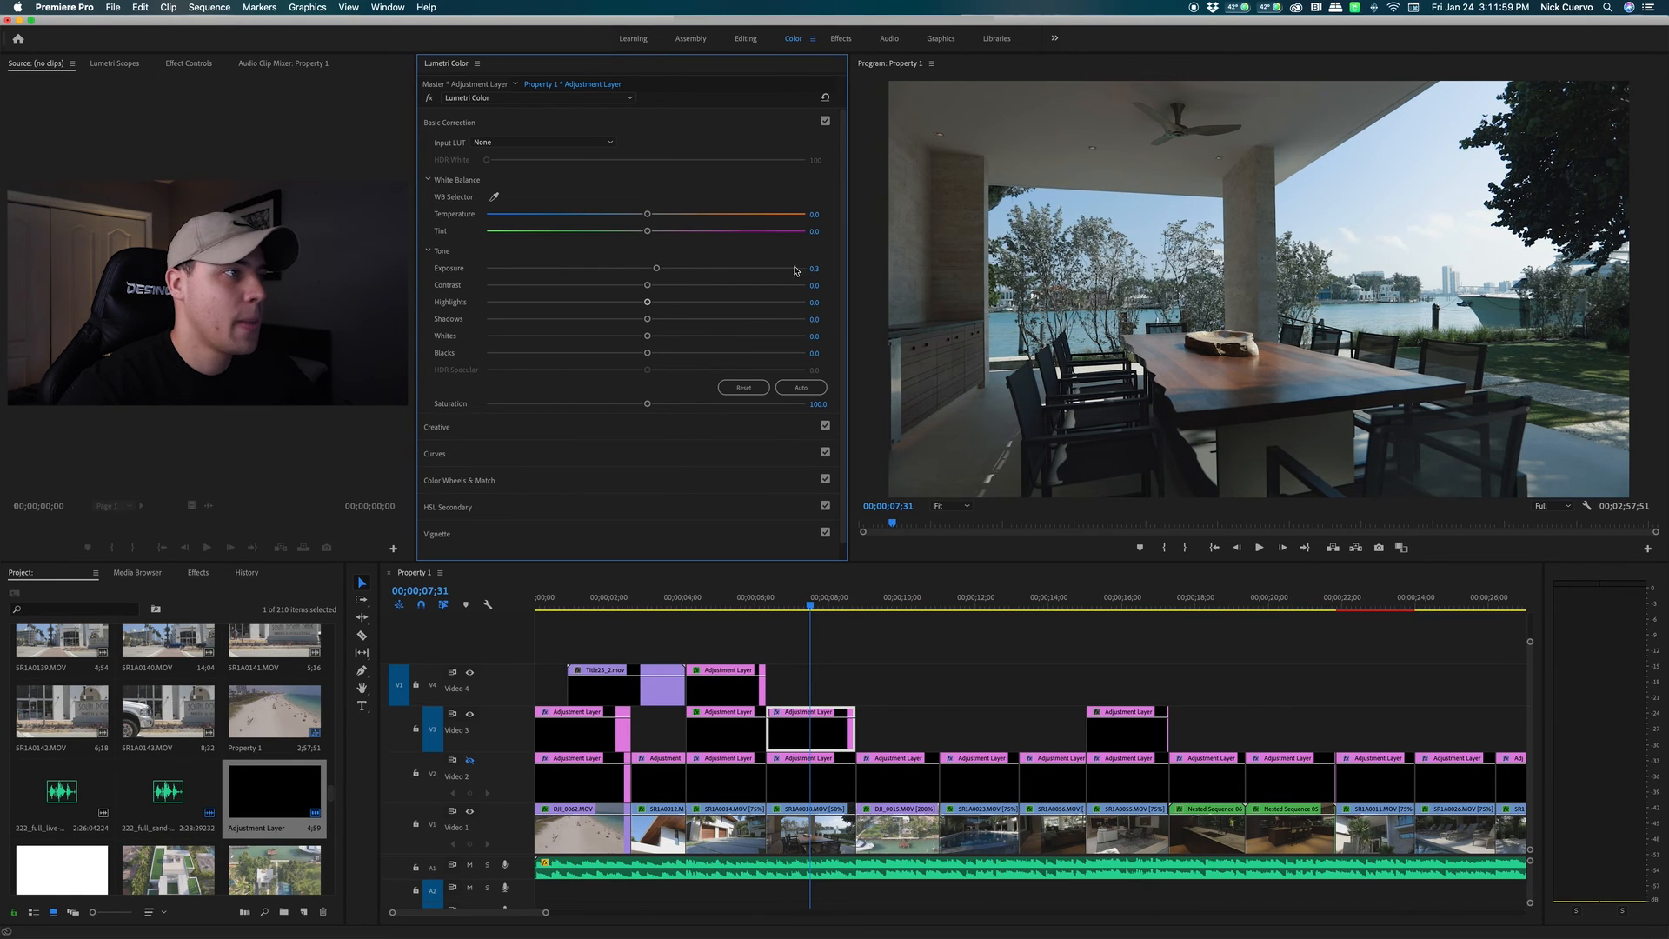
{"action": "left_click_drag", "start_coordinate": [646, 285], "coordinate": [653, 289]}
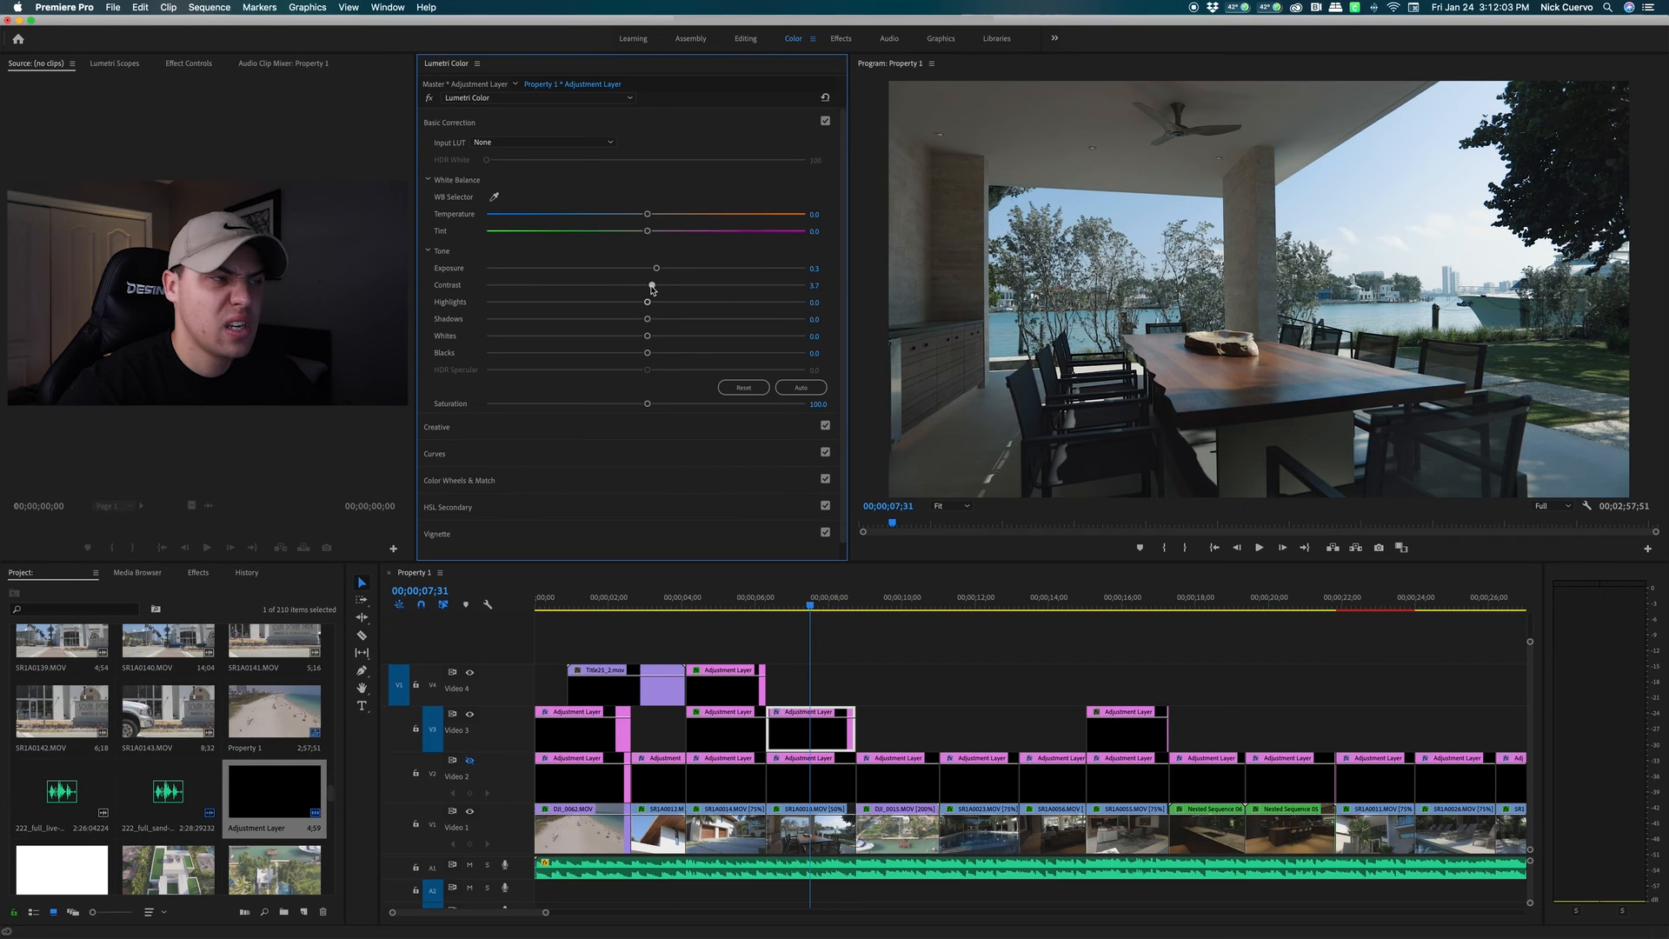
{"action": "mouse_move", "coordinate": [647, 302]}
{"action": "left_mouse_down"}
{"action": "mouse_move", "coordinate": [615, 304]}
{"action": "mouse_move", "coordinate": [634, 305]}
{"action": "left_mouse_up"}
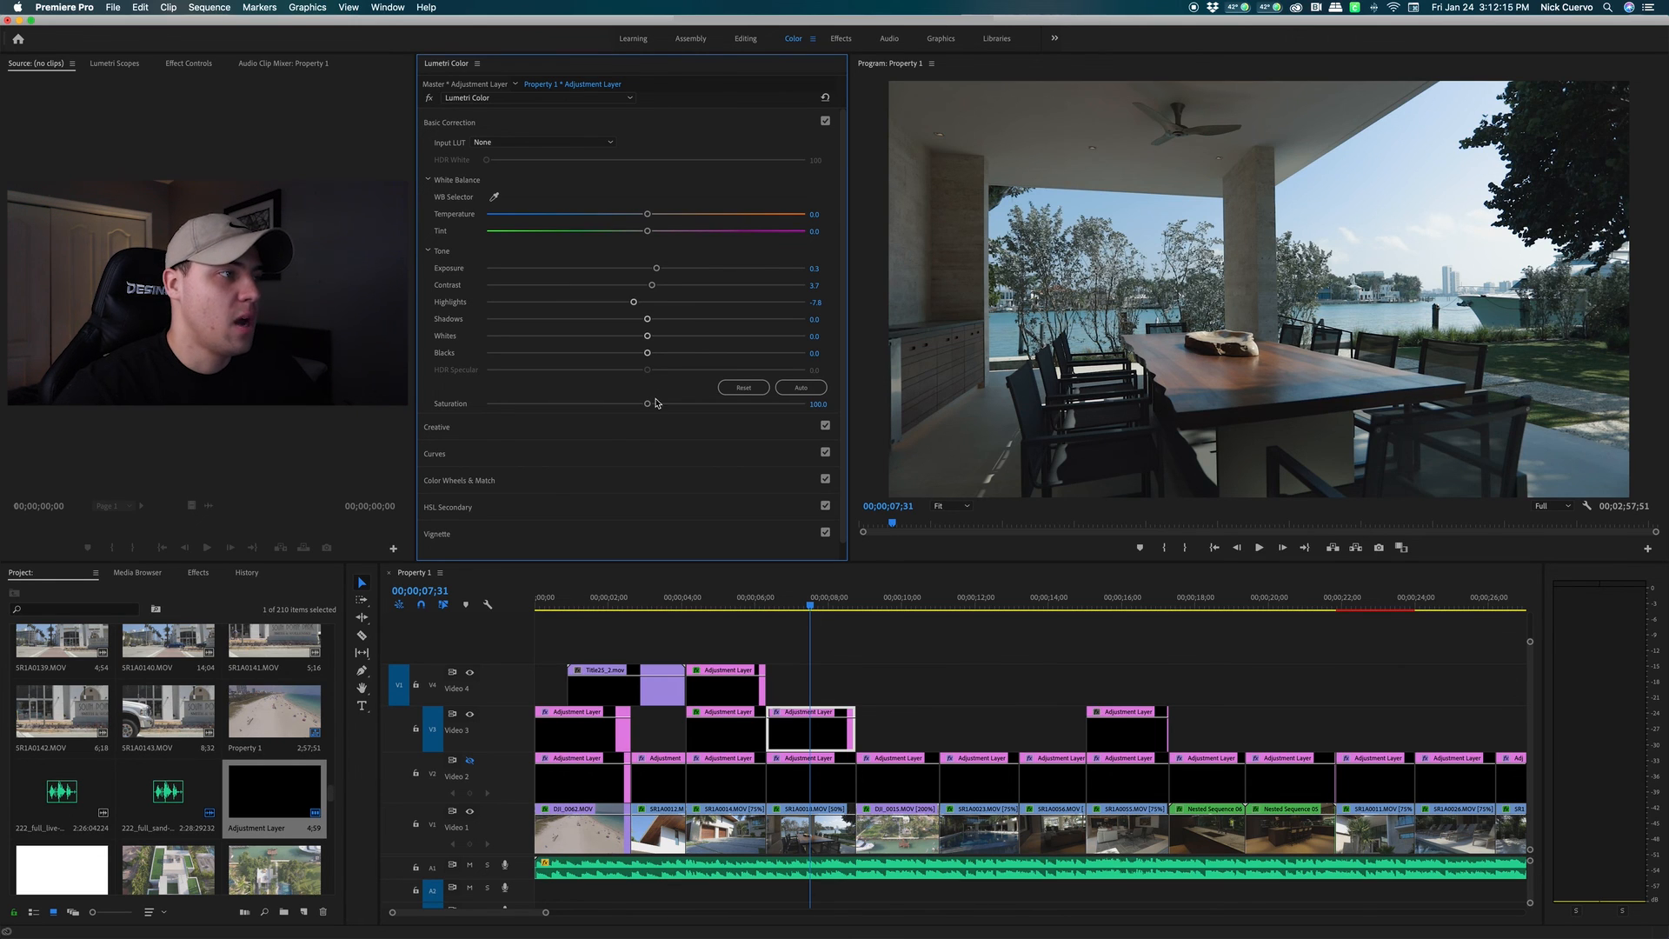
{"action": "left_click_drag", "start_coordinate": [648, 405], "coordinate": [671, 405]}
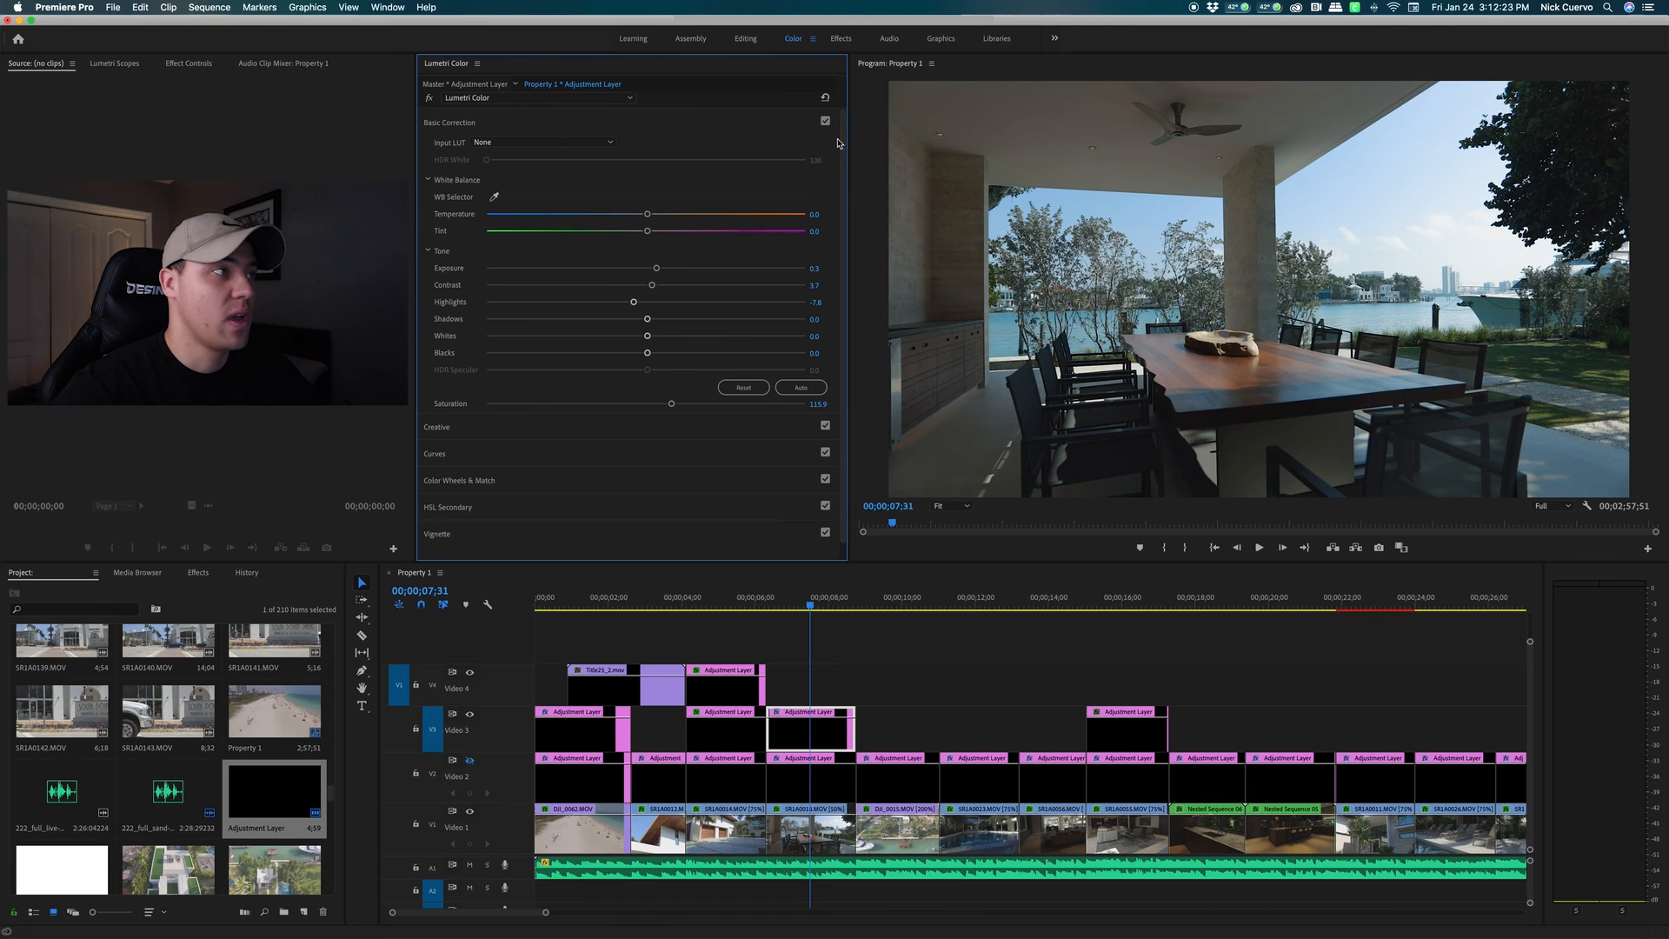
{"action": "left_click", "coordinate": [714, 130]}
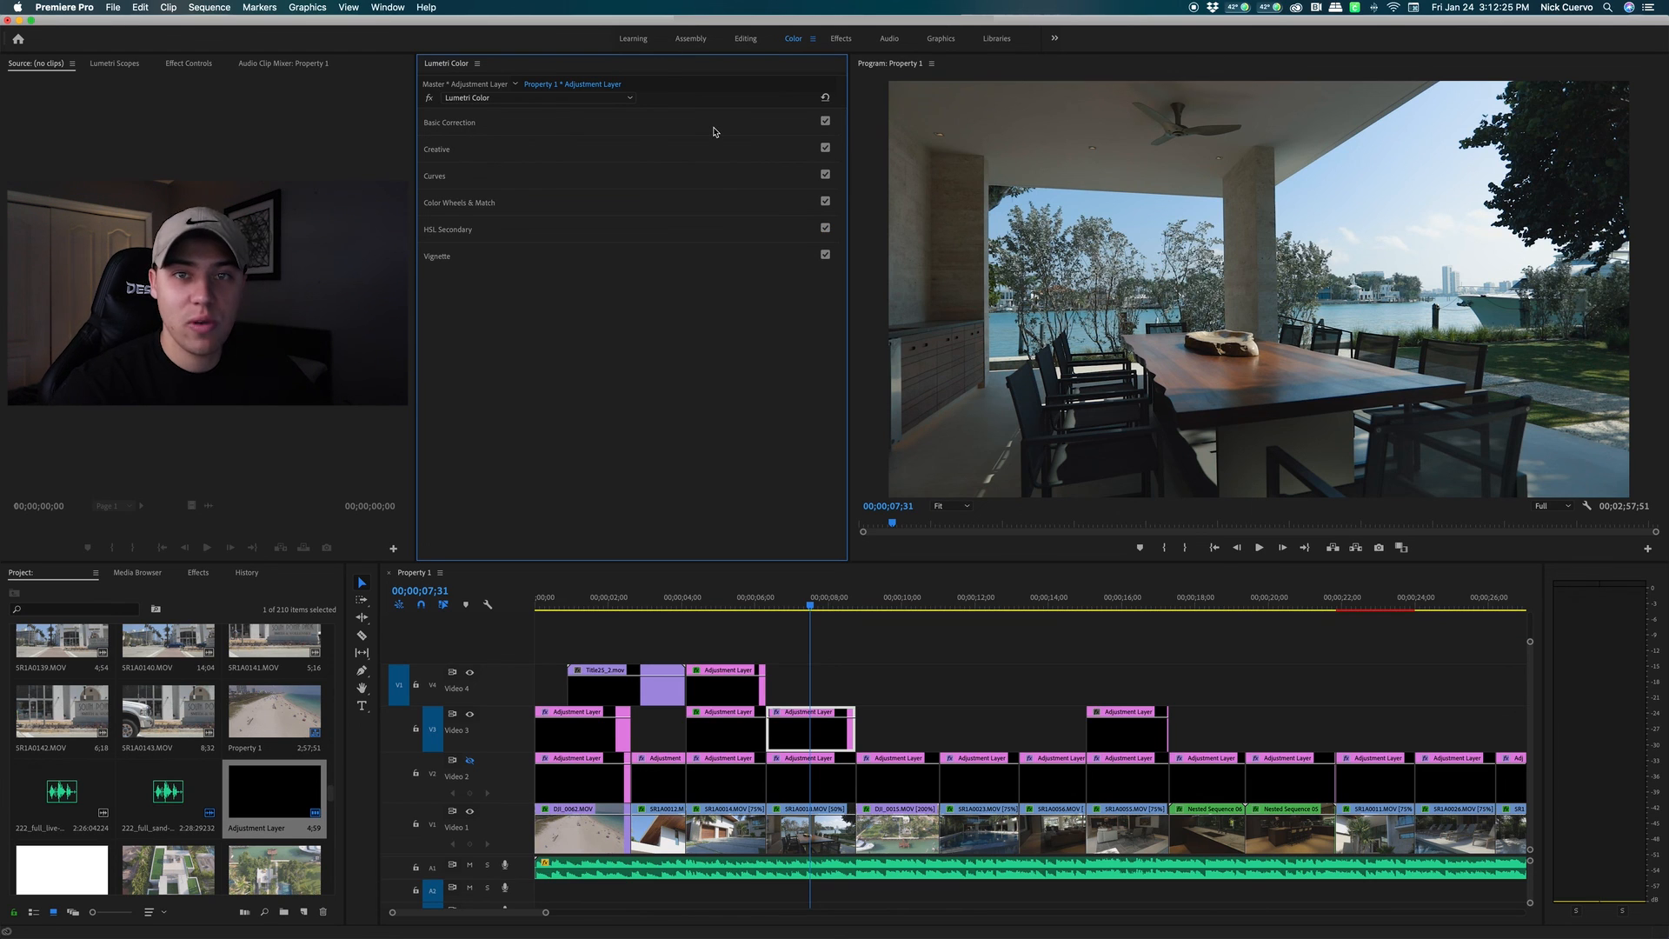
{"action": "left_click", "coordinate": [429, 99]}
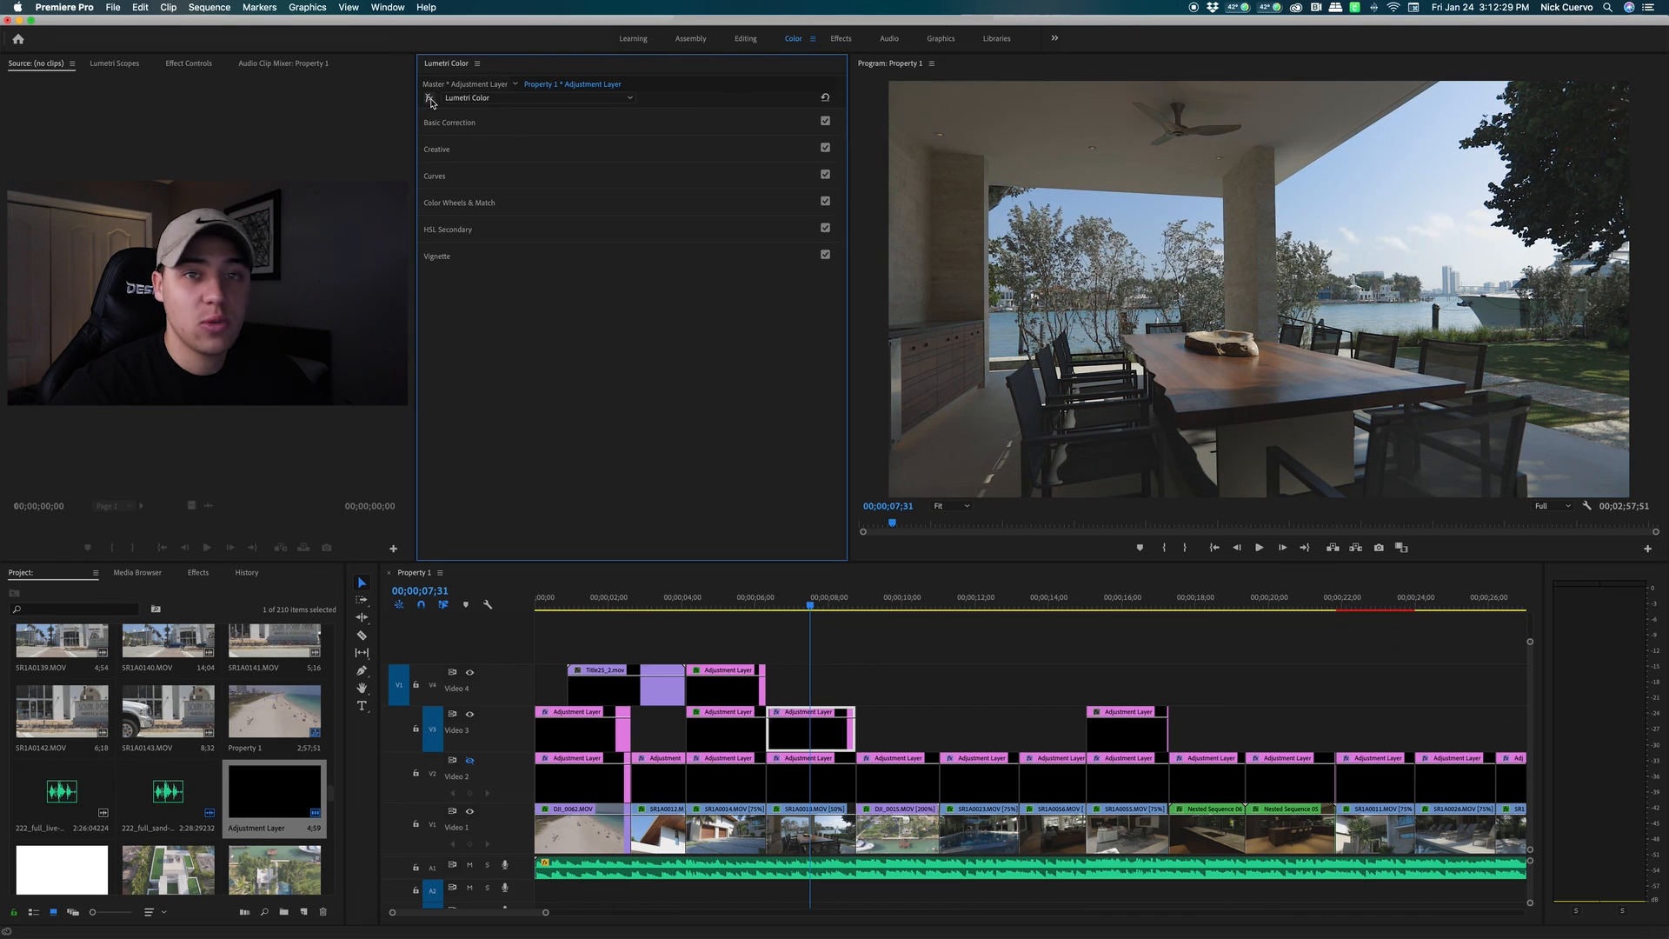
{"action": "left_click", "coordinate": [430, 99]}
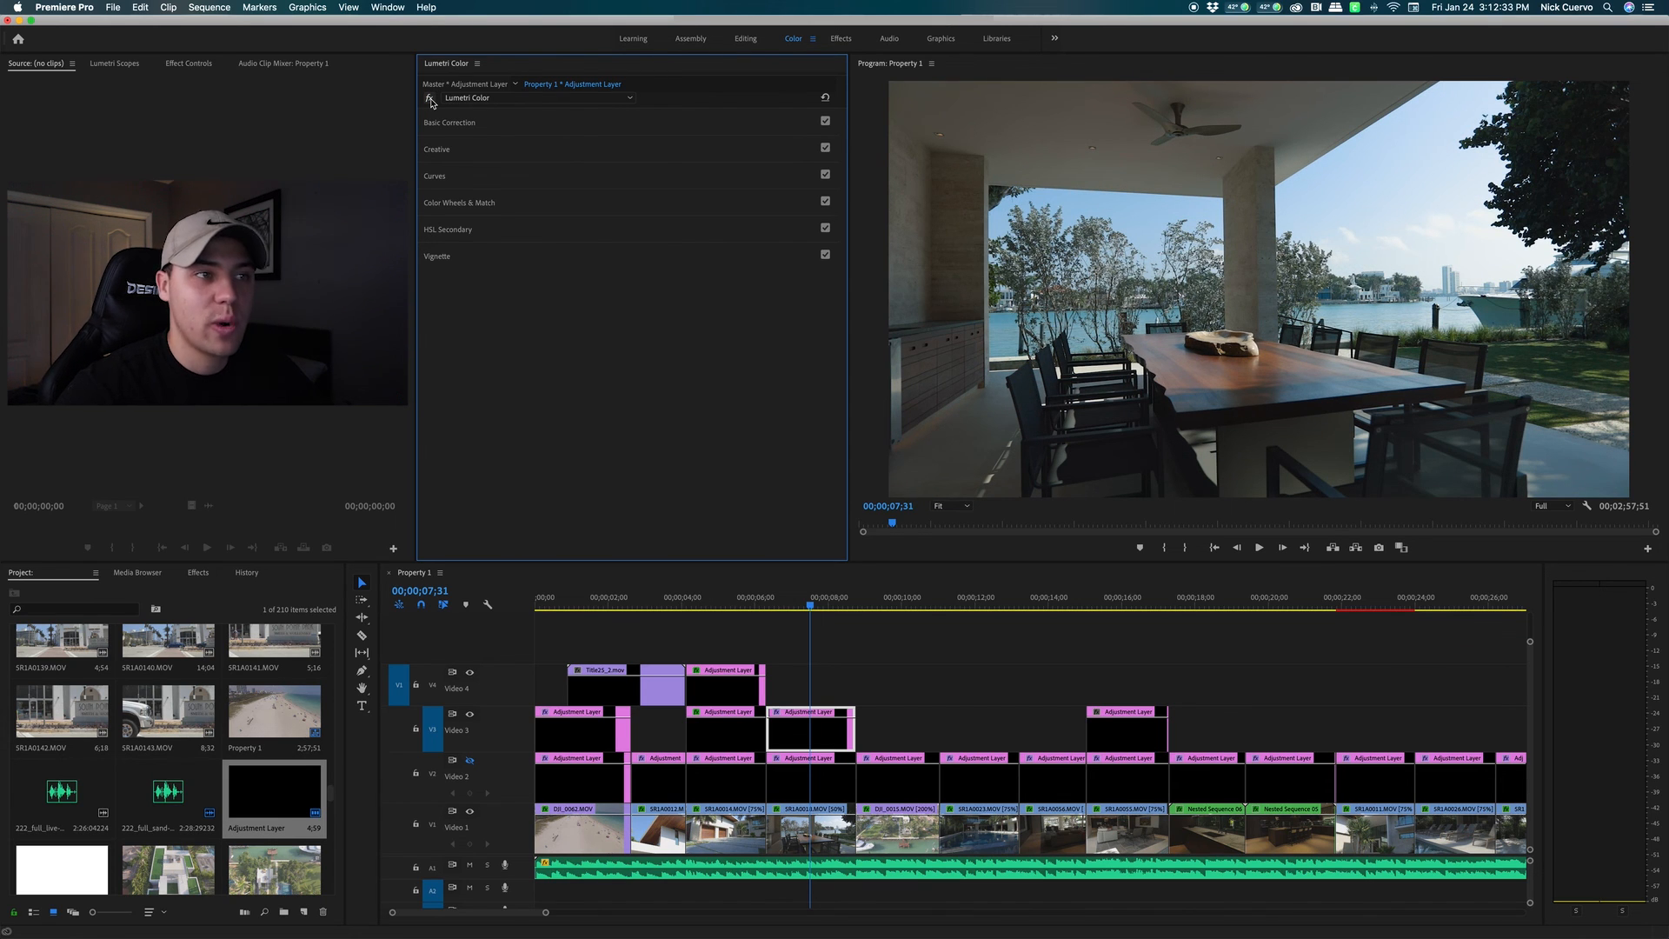
{"action": "left_click", "coordinate": [429, 100]}
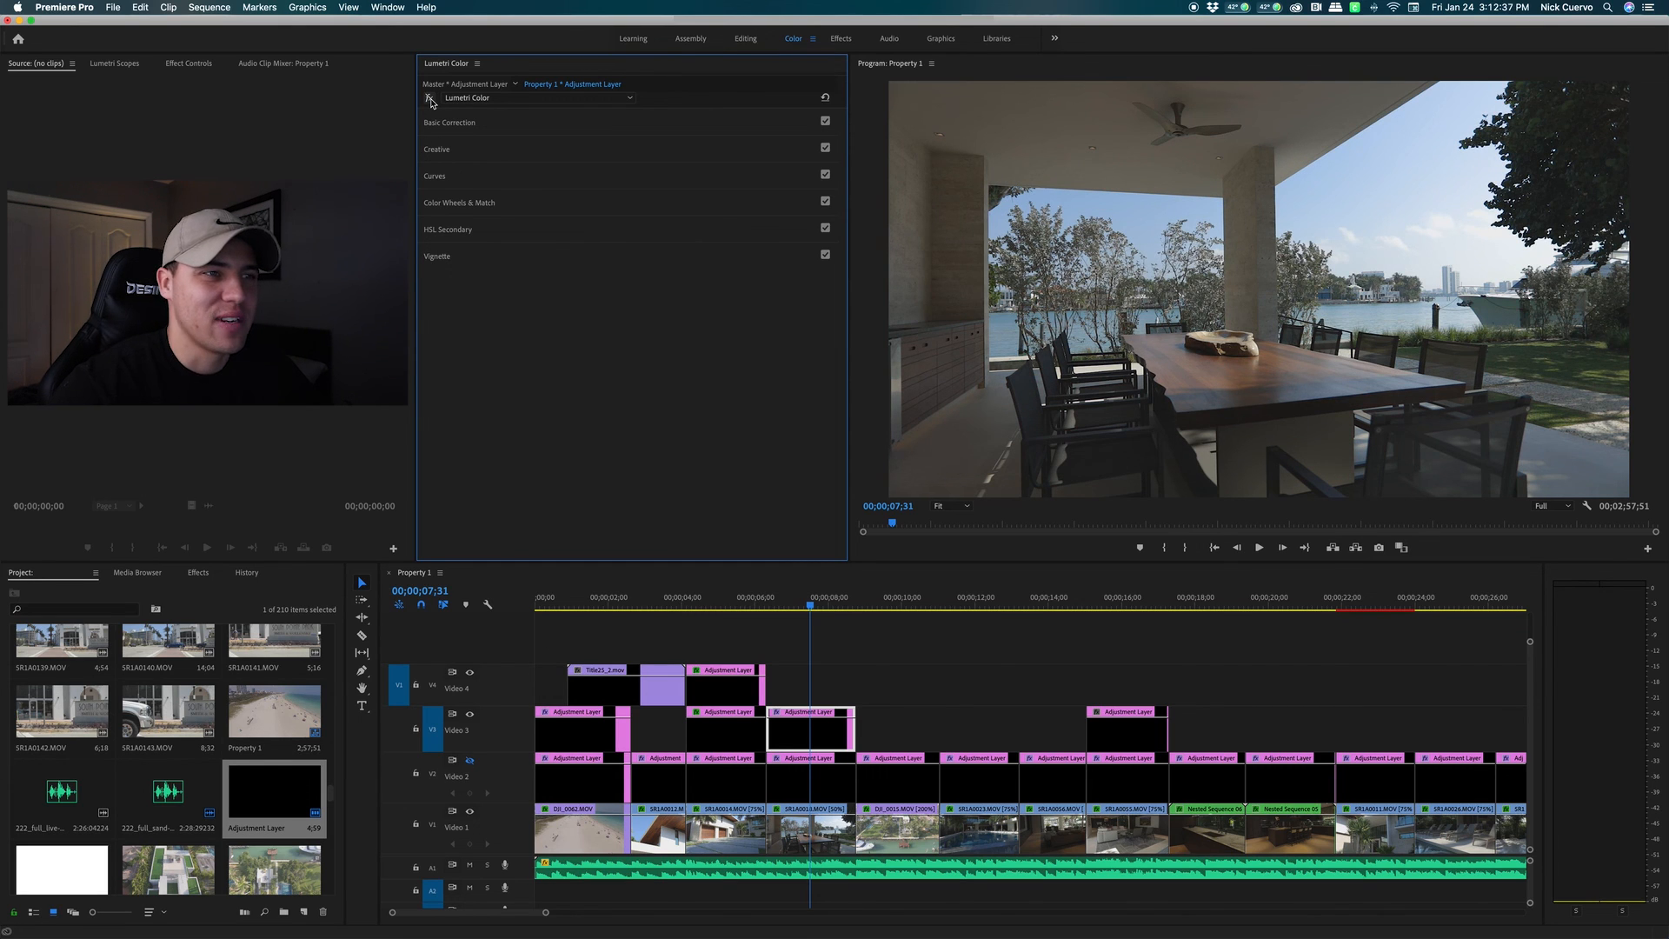
{"action": "left_click", "coordinate": [430, 99]}
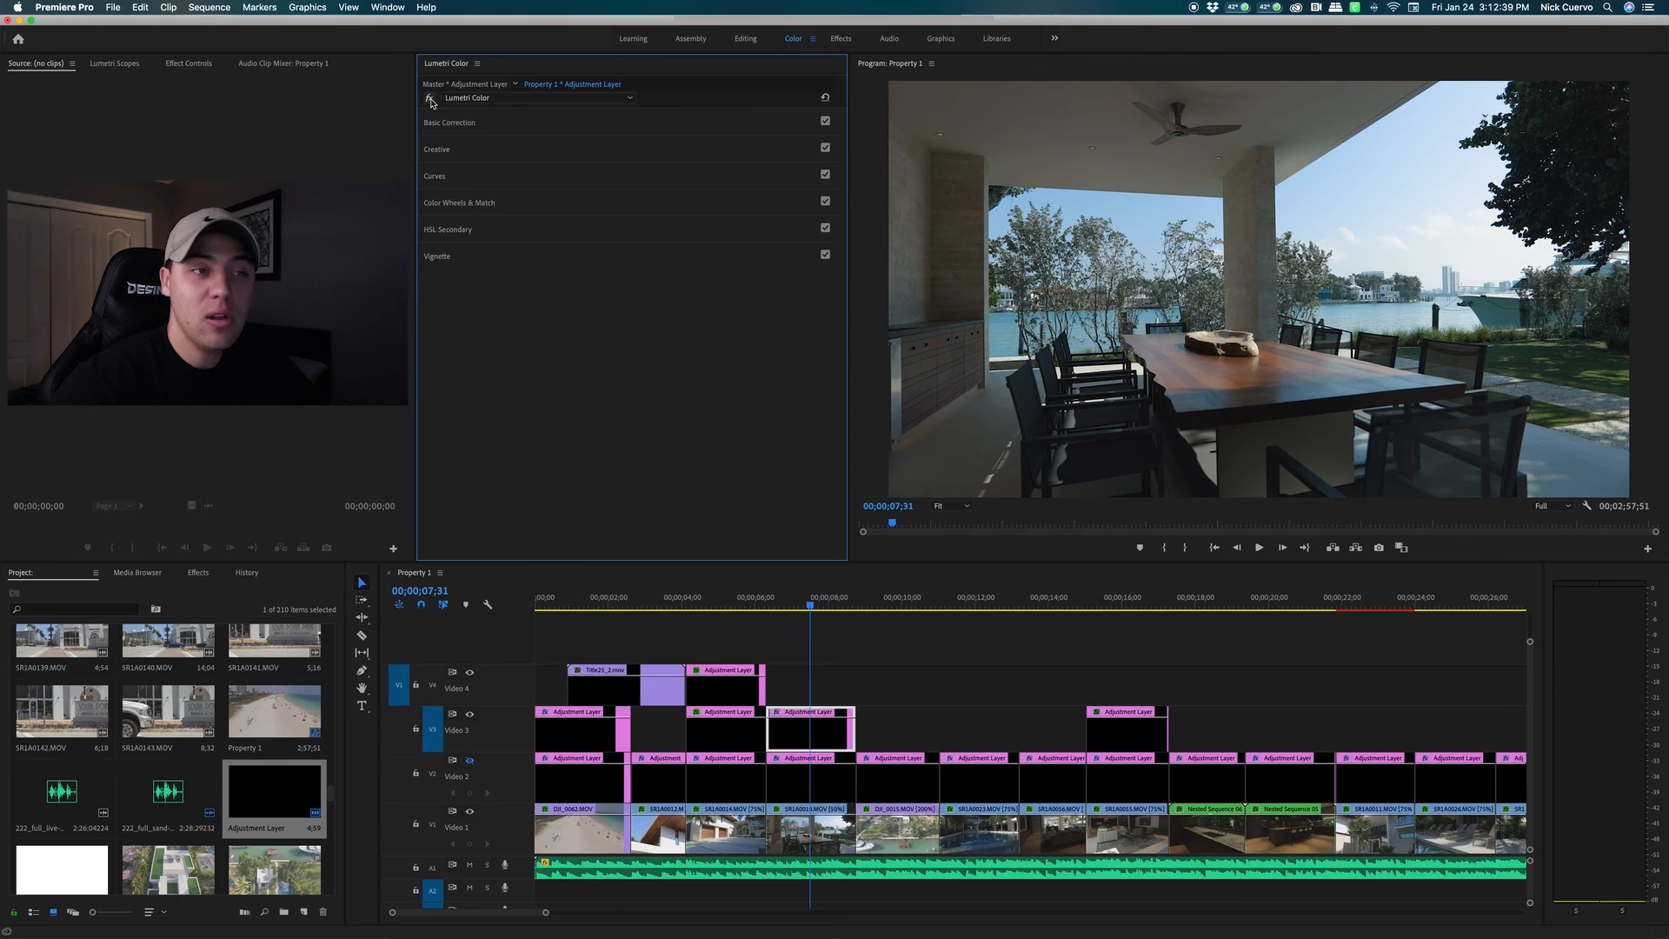
{"action": "left_click", "coordinate": [430, 100]}
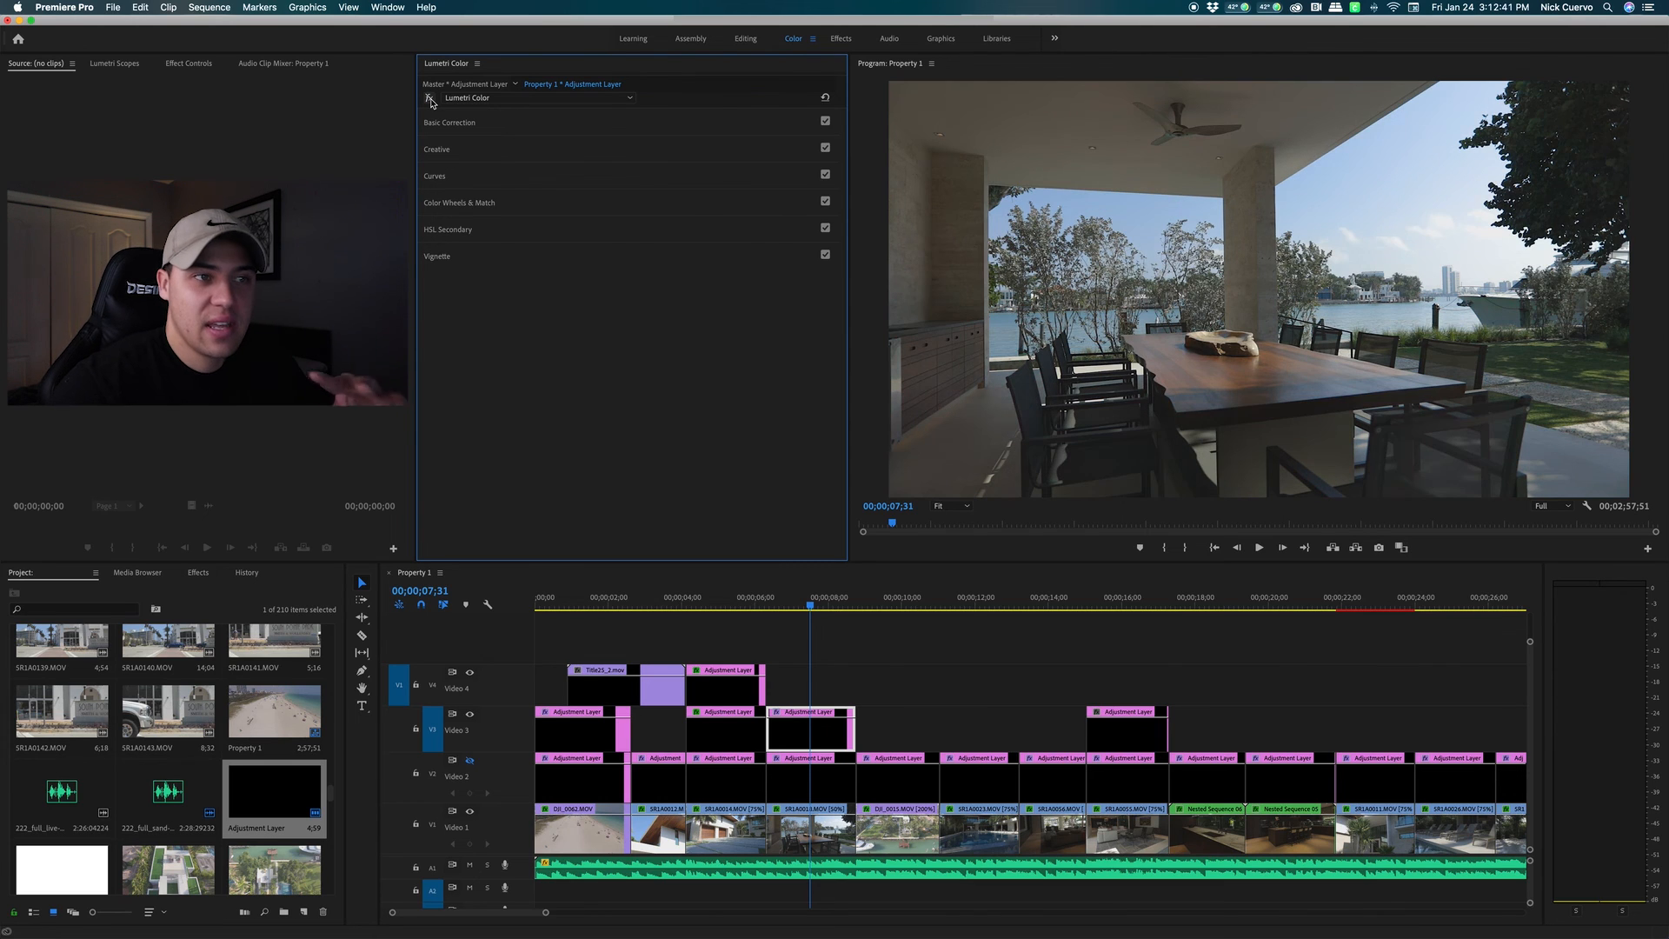
{"action": "left_click", "coordinate": [430, 99]}
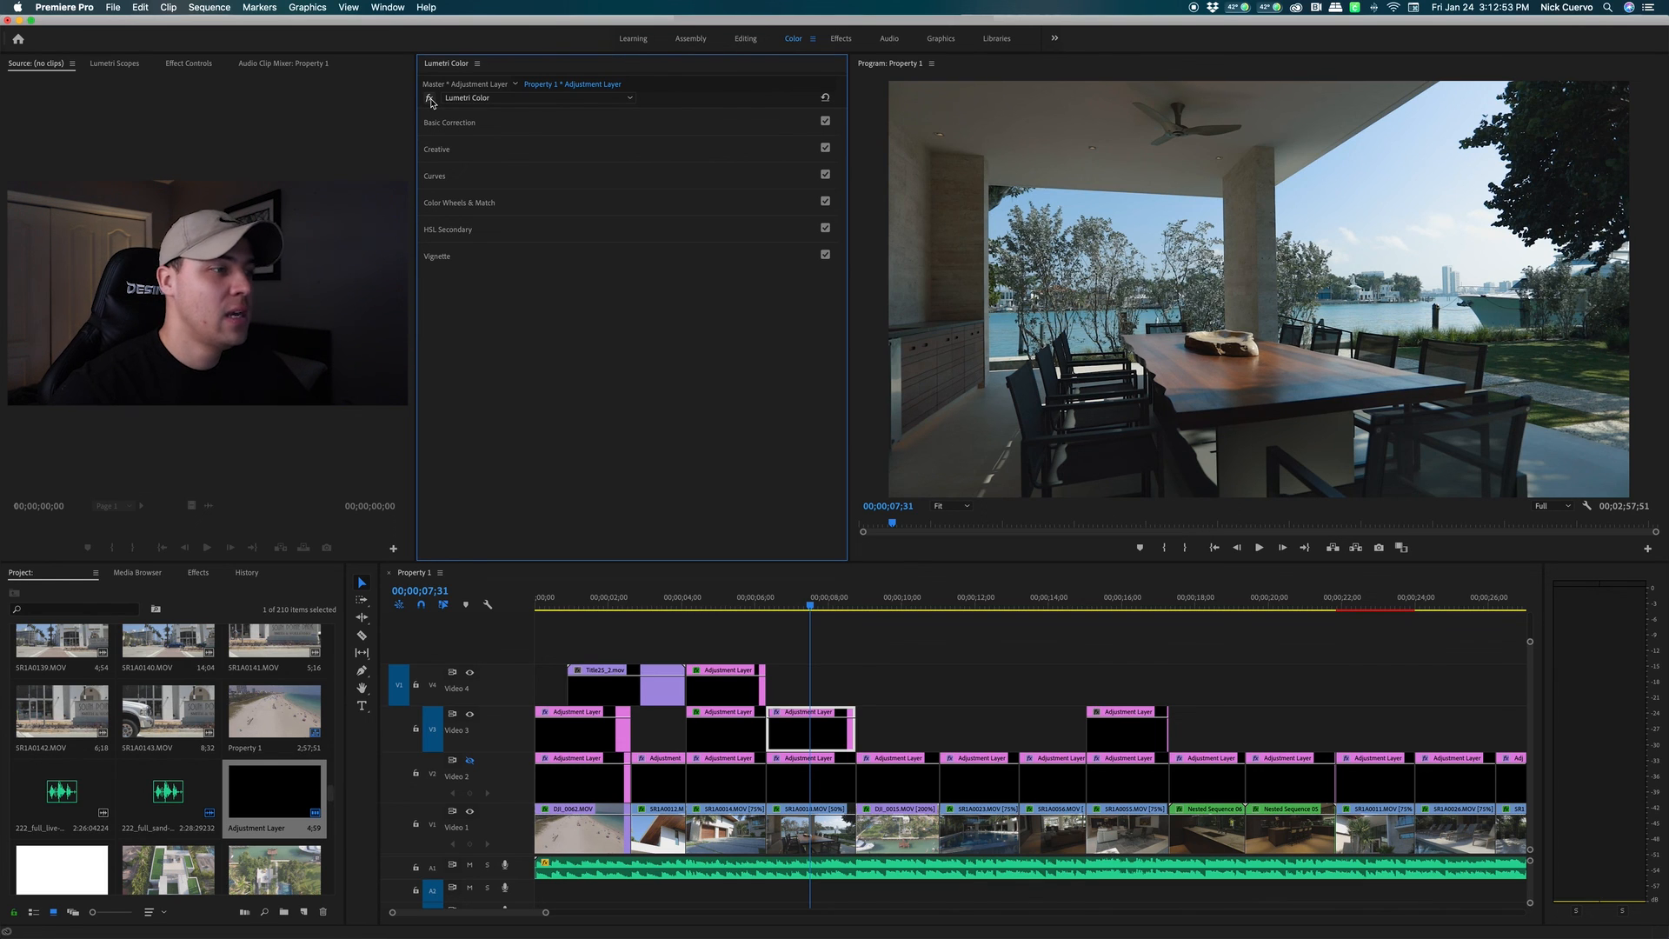
{"action": "left_click", "coordinate": [841, 640]}
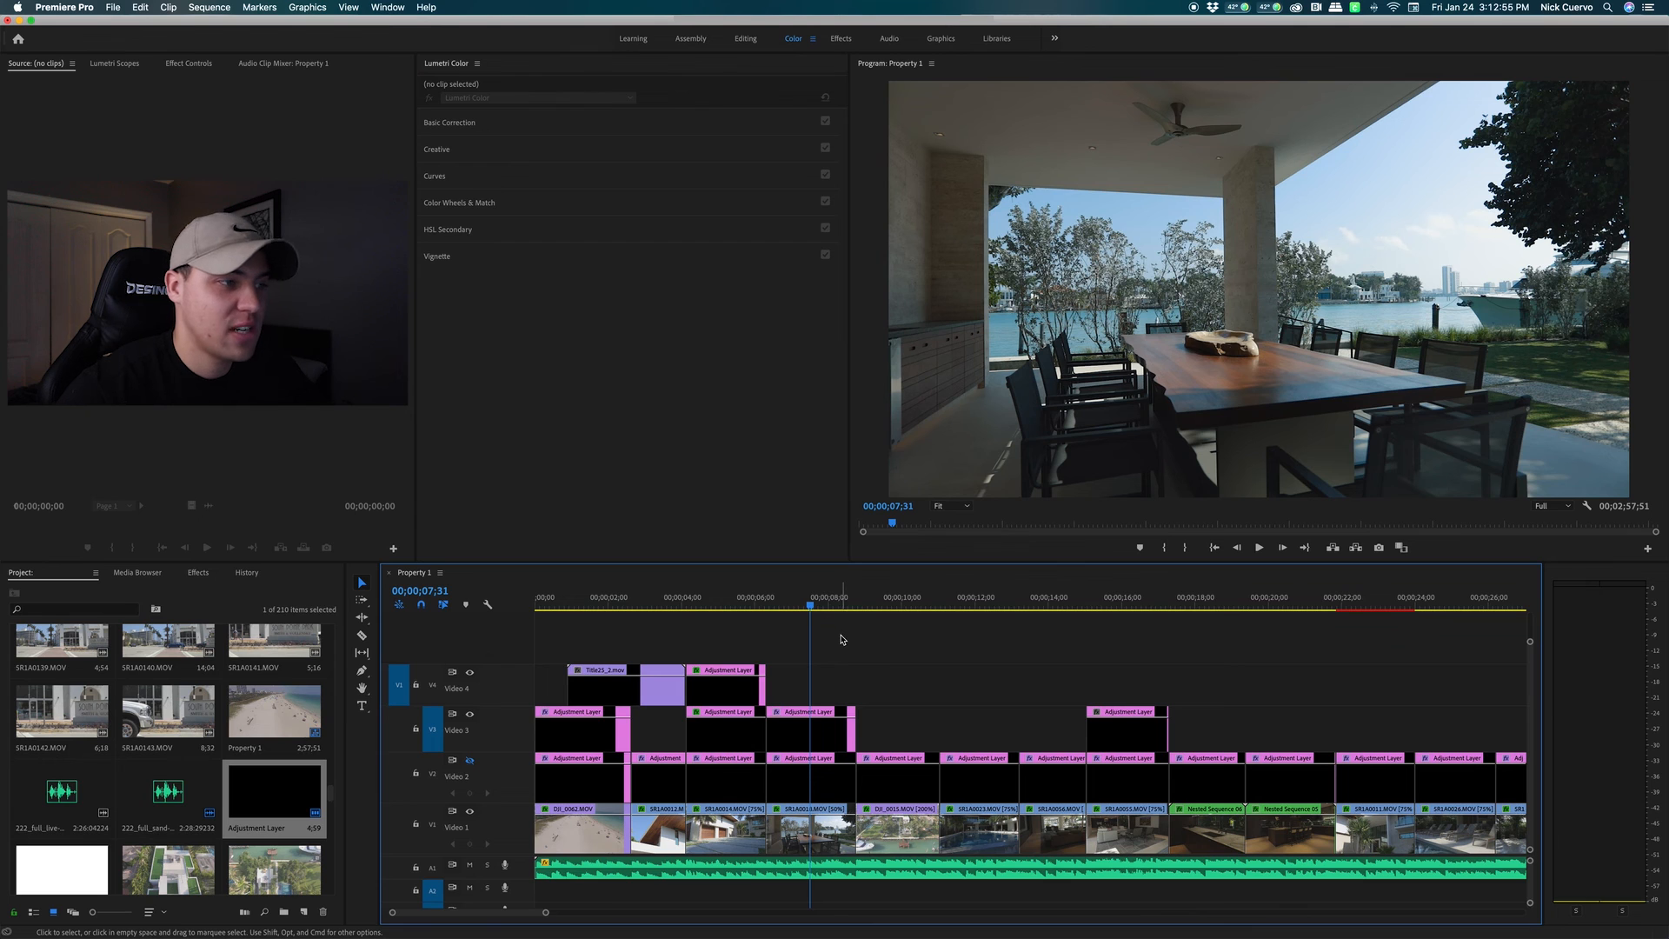
Select the Video 3 adjustment layer and play the patio shot to review its grade
{"action": "left_click", "coordinate": [787, 730]}
{"action": "left_click", "coordinate": [773, 608]}
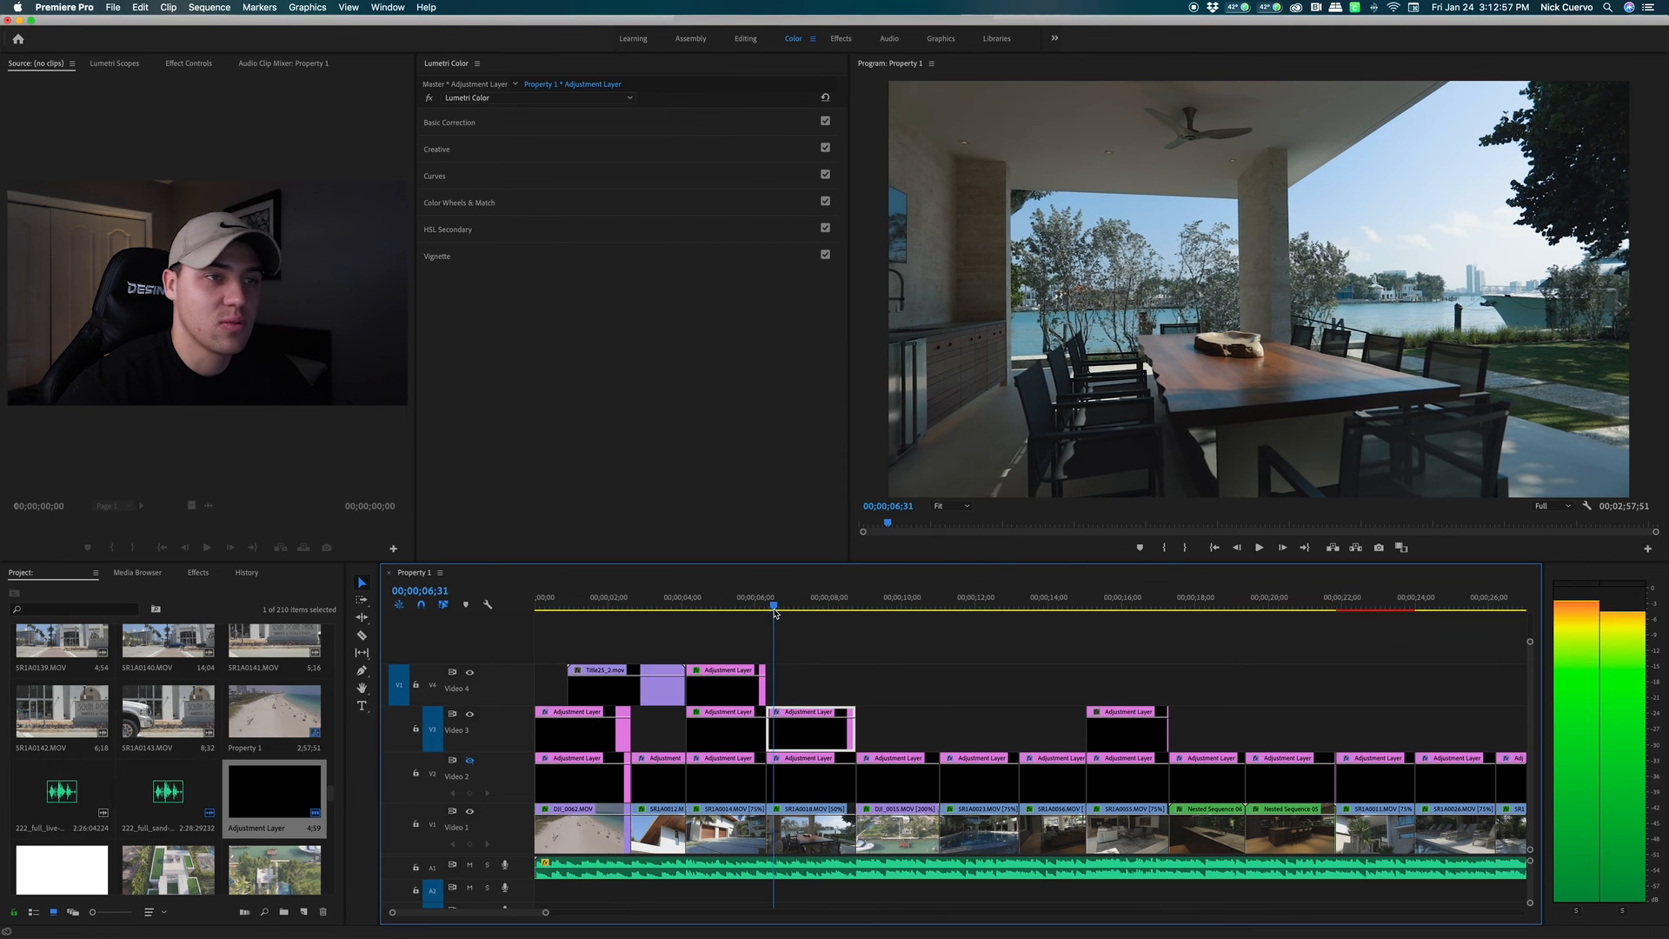
{"action": "key", "text": "space"}
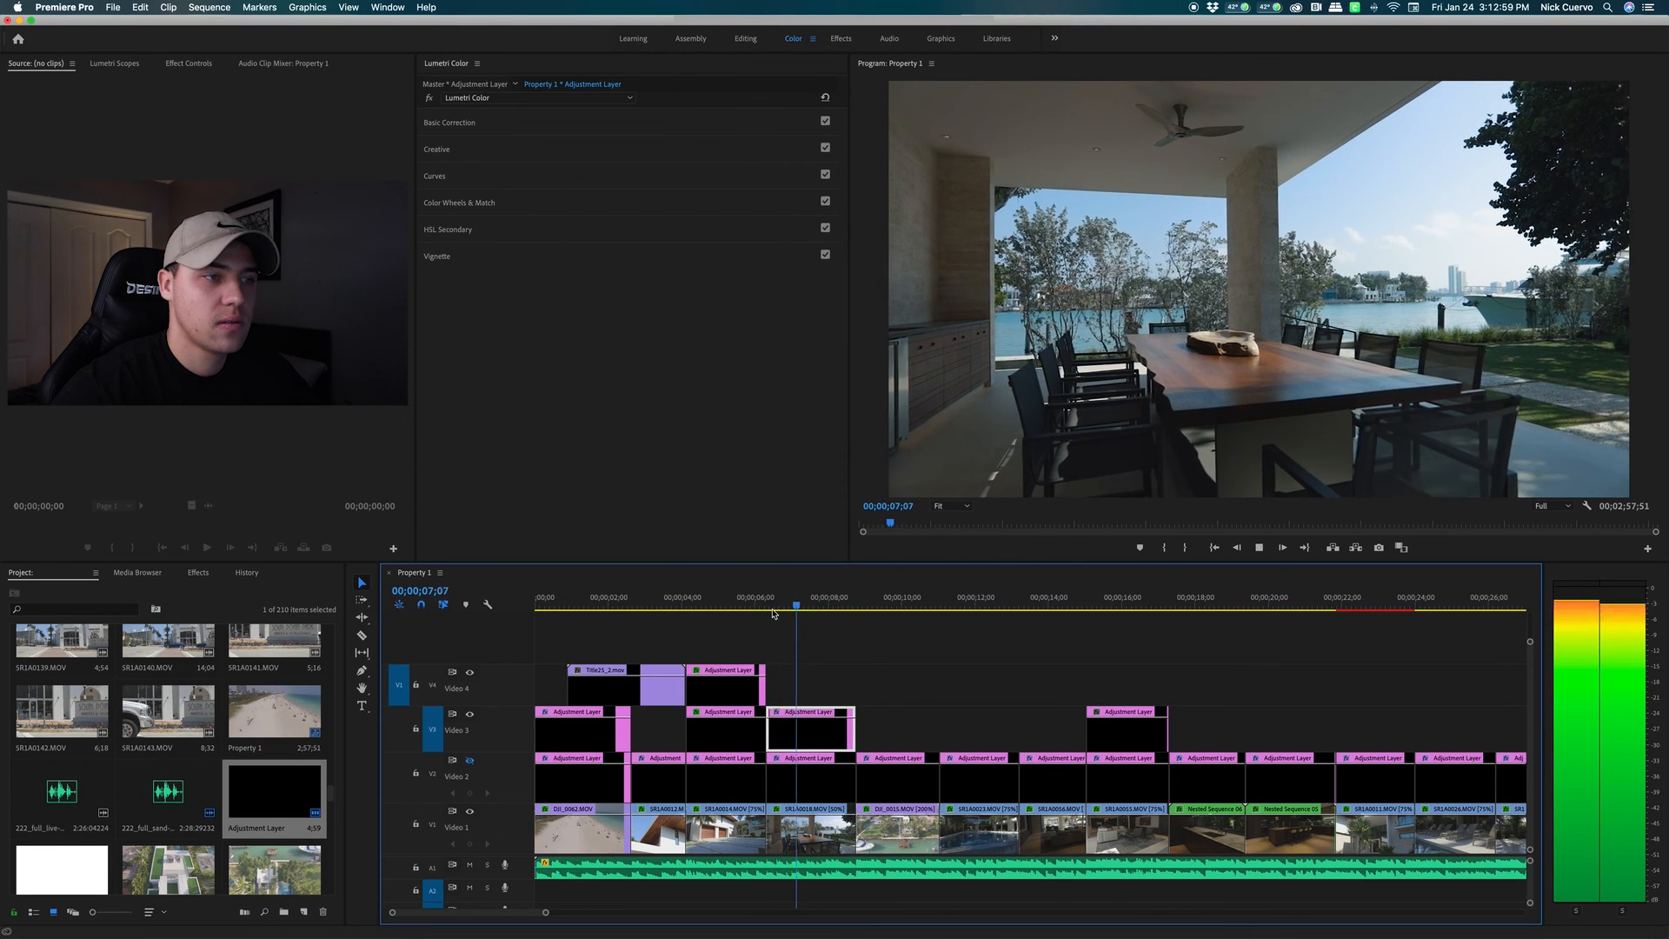
{"action": "key", "text": "space"}
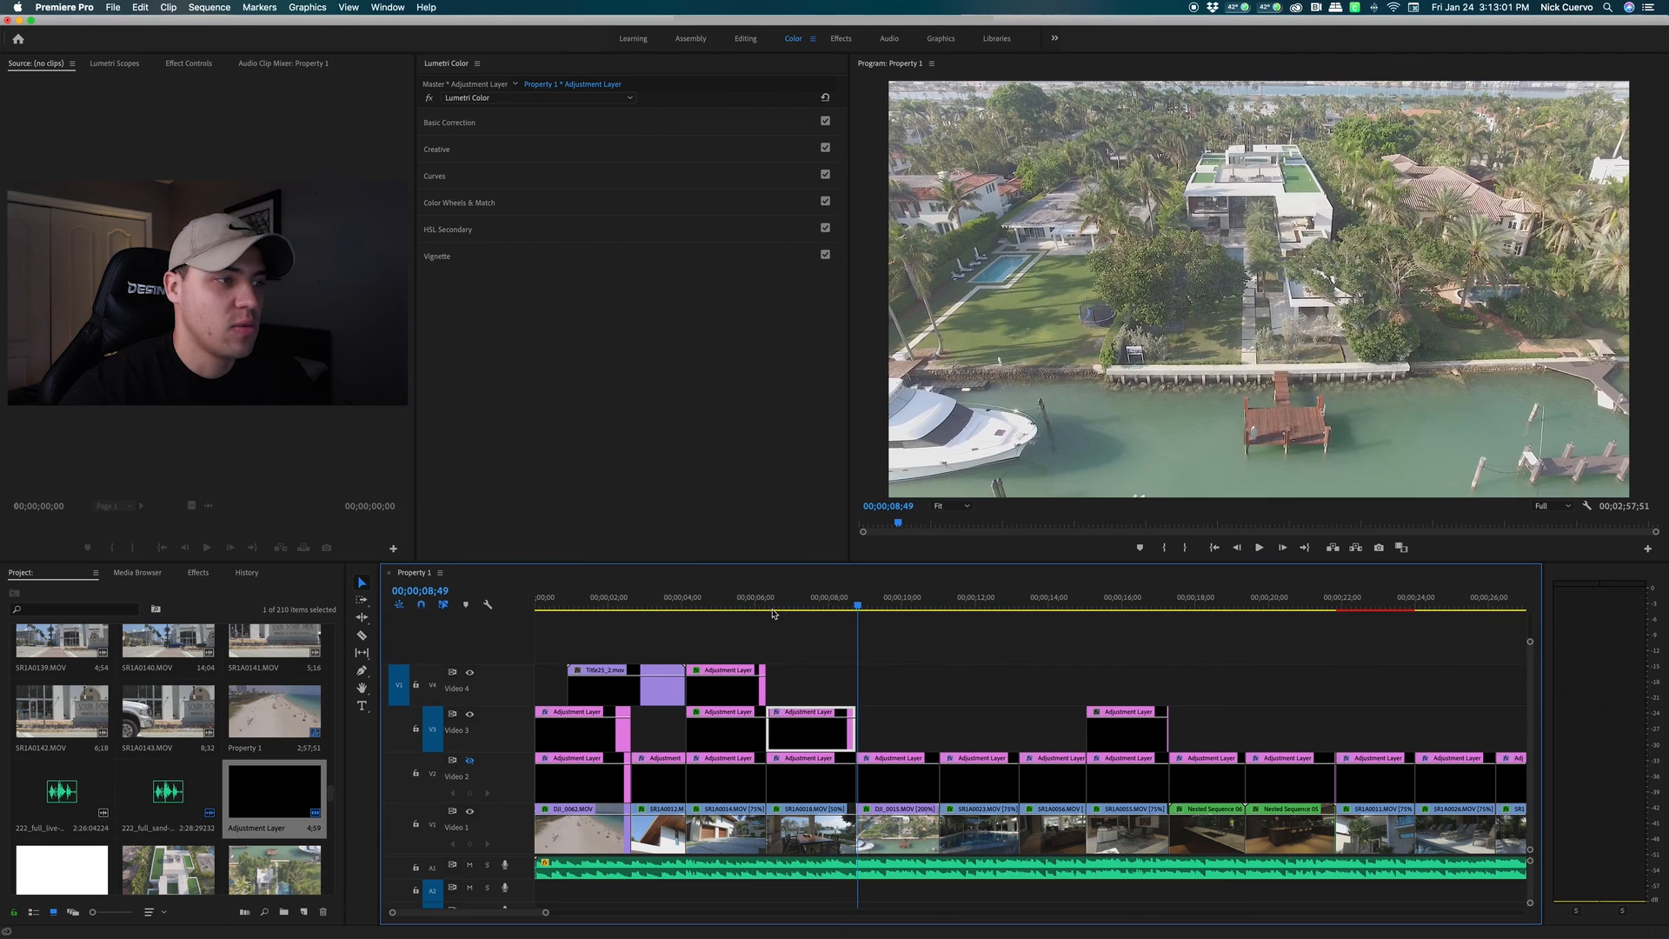
{"action": "left_click_drag", "start_coordinate": [803, 608], "coordinate": [785, 608]}
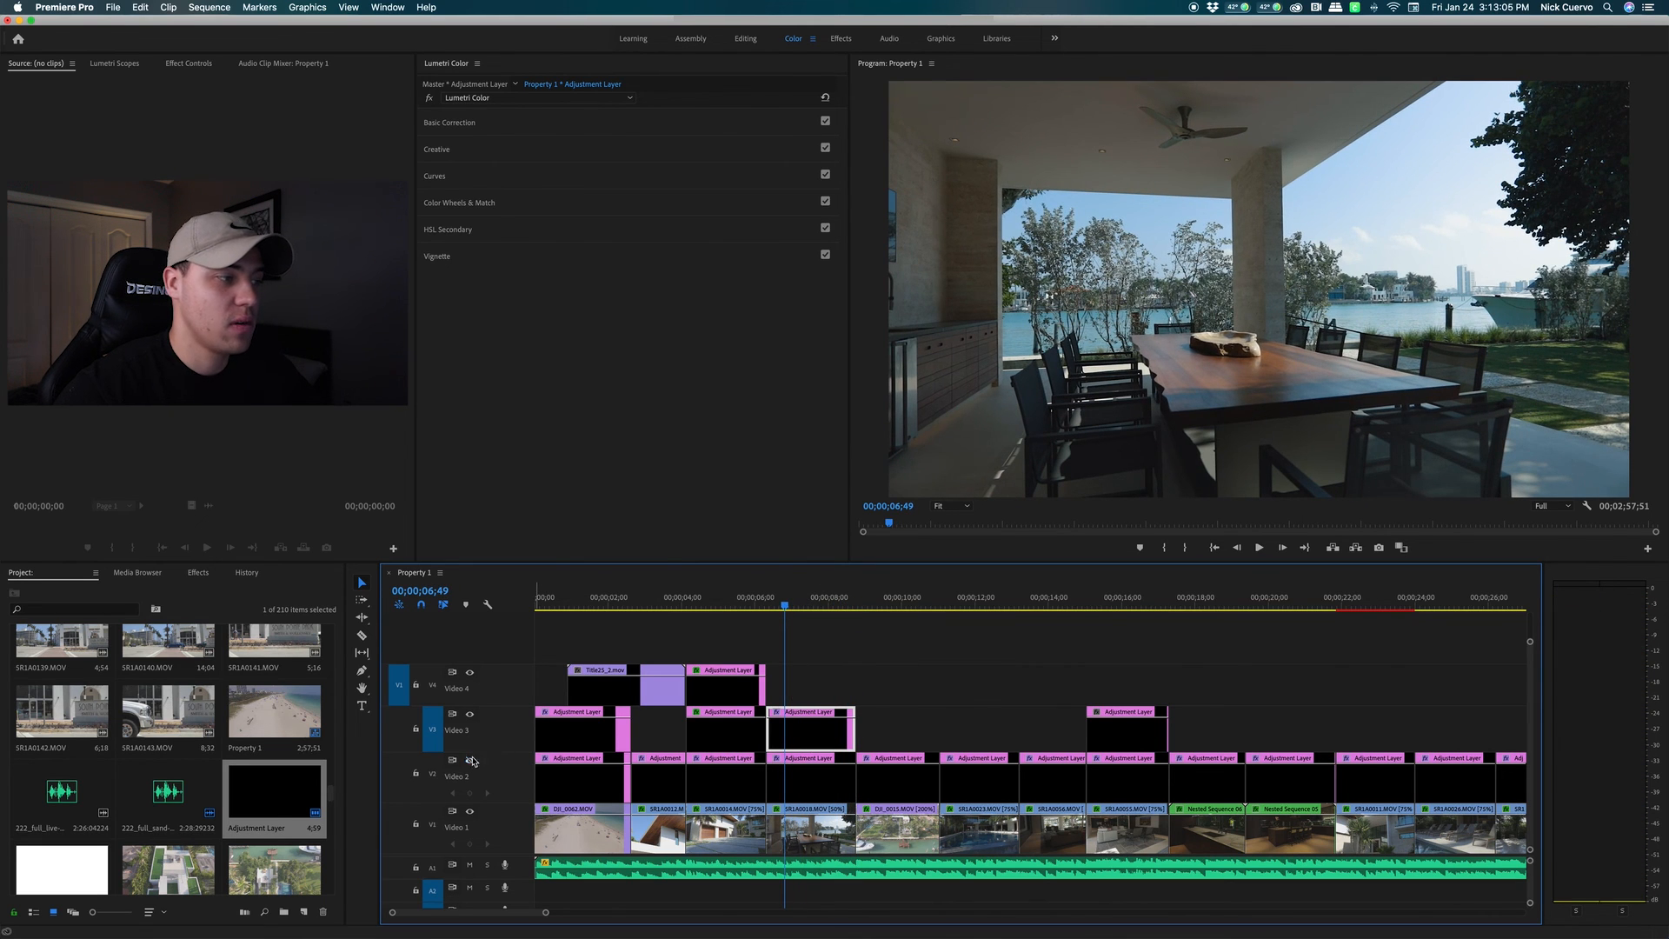
Replay the patio shot with Video 3 output hidden, then jump to 00;00;16;06
{"action": "left_click", "coordinate": [470, 717]}
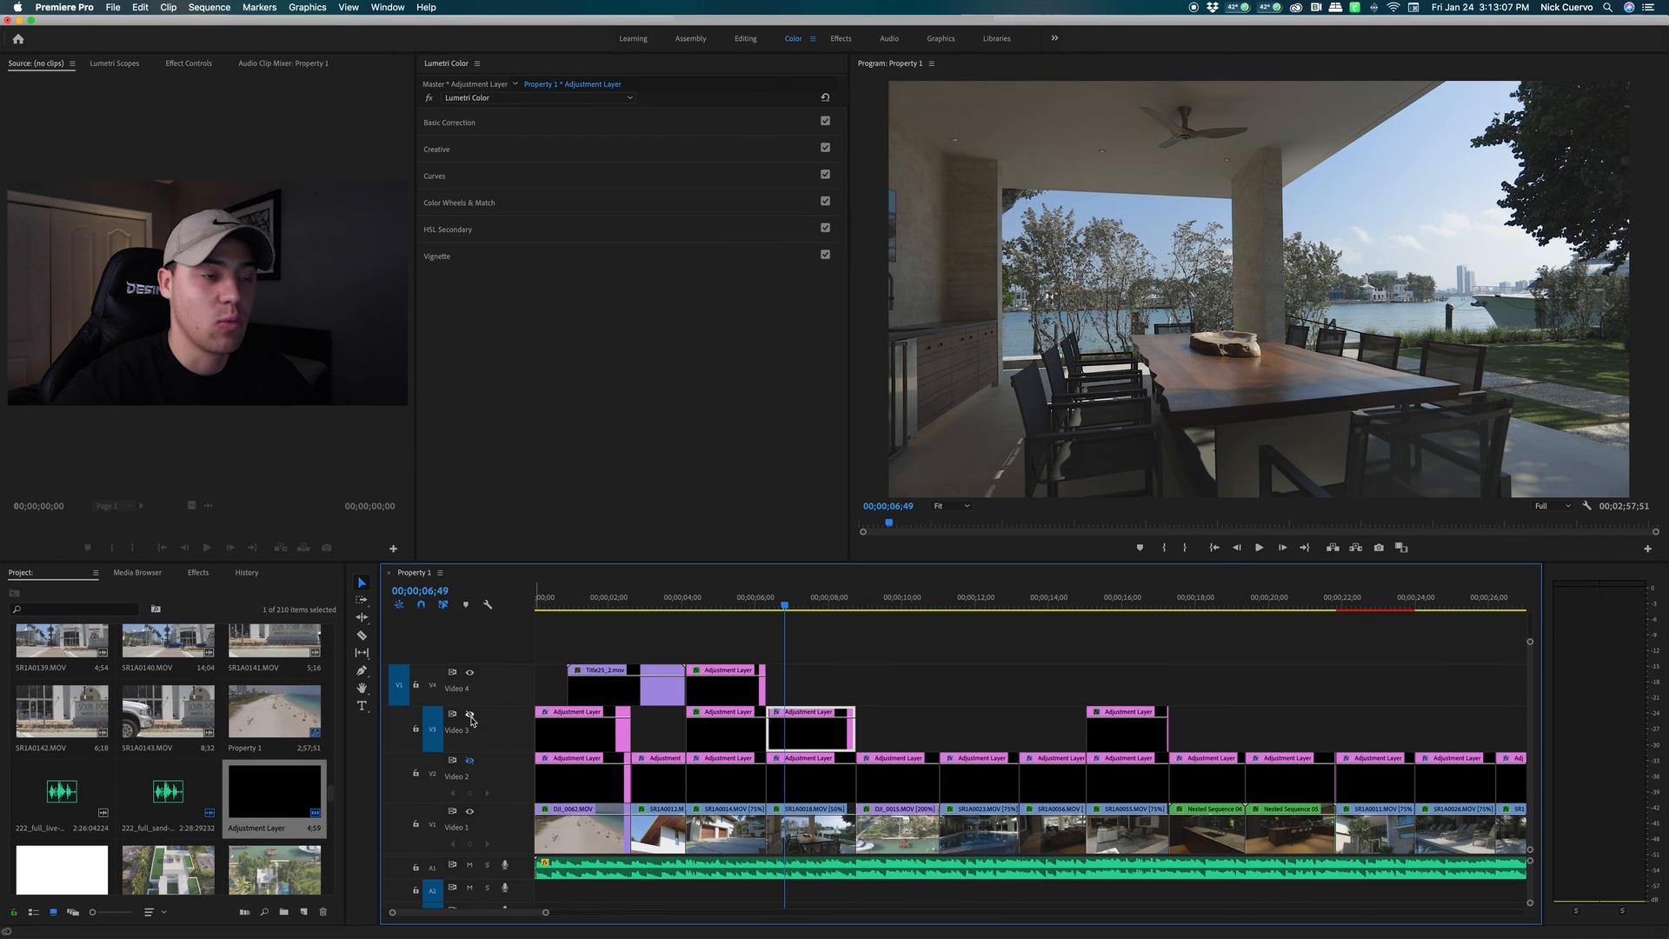
{"action": "key", "text": "space"}
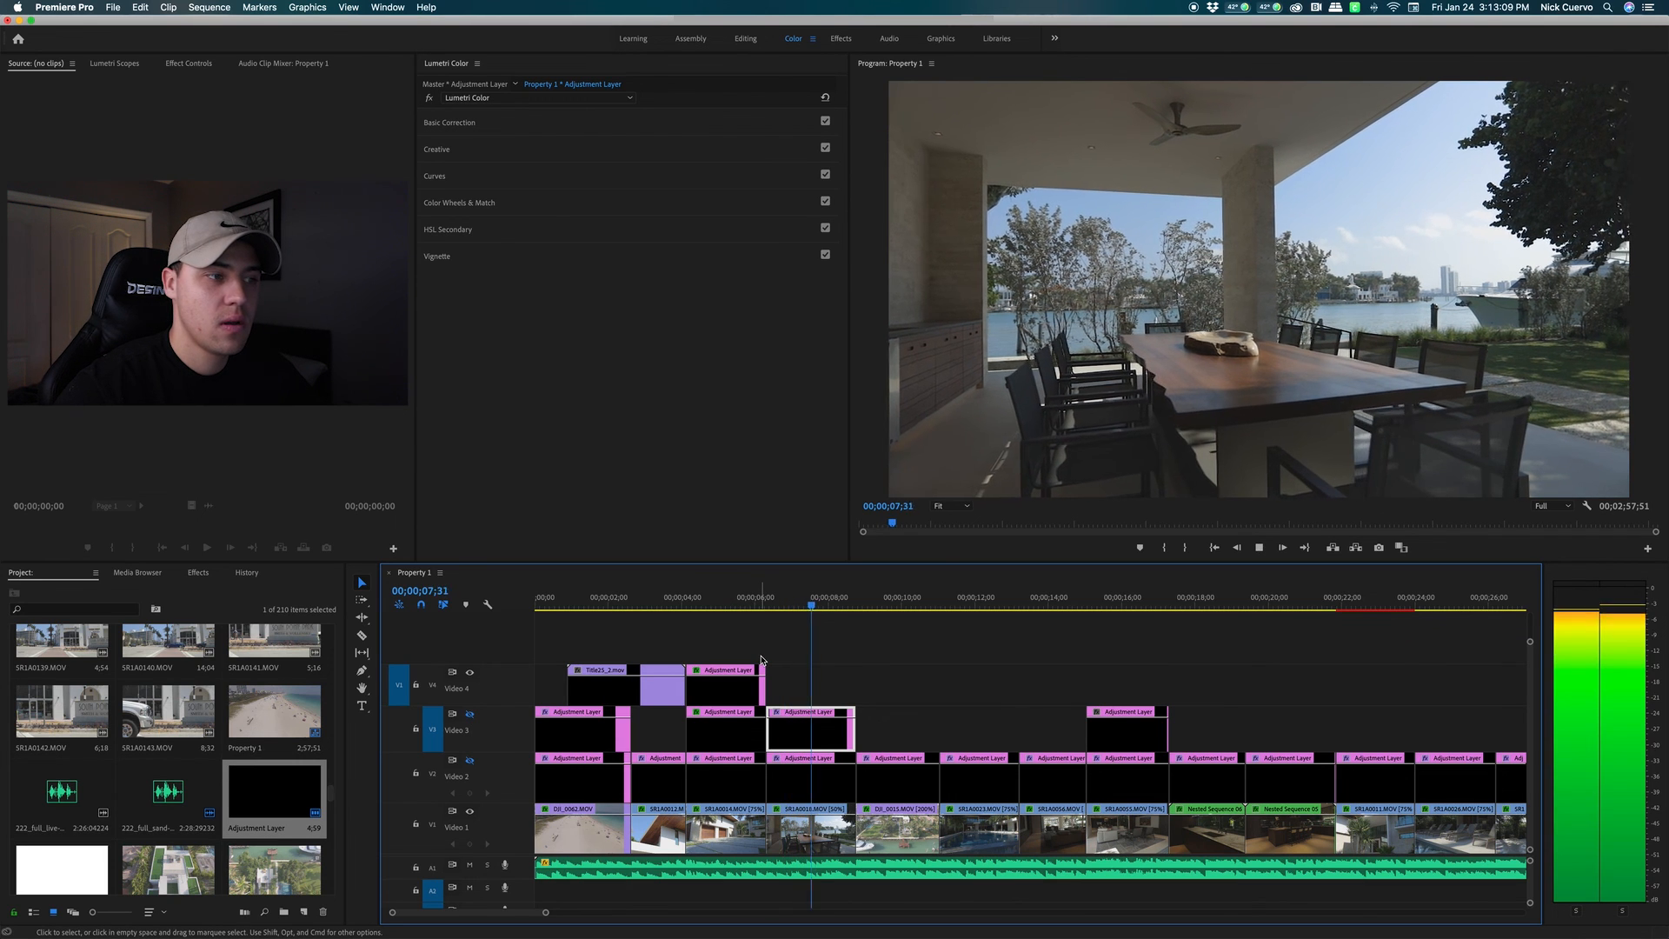
{"action": "key", "text": "space"}
{"action": "left_click_drag", "start_coordinate": [796, 611], "coordinate": [774, 611]}
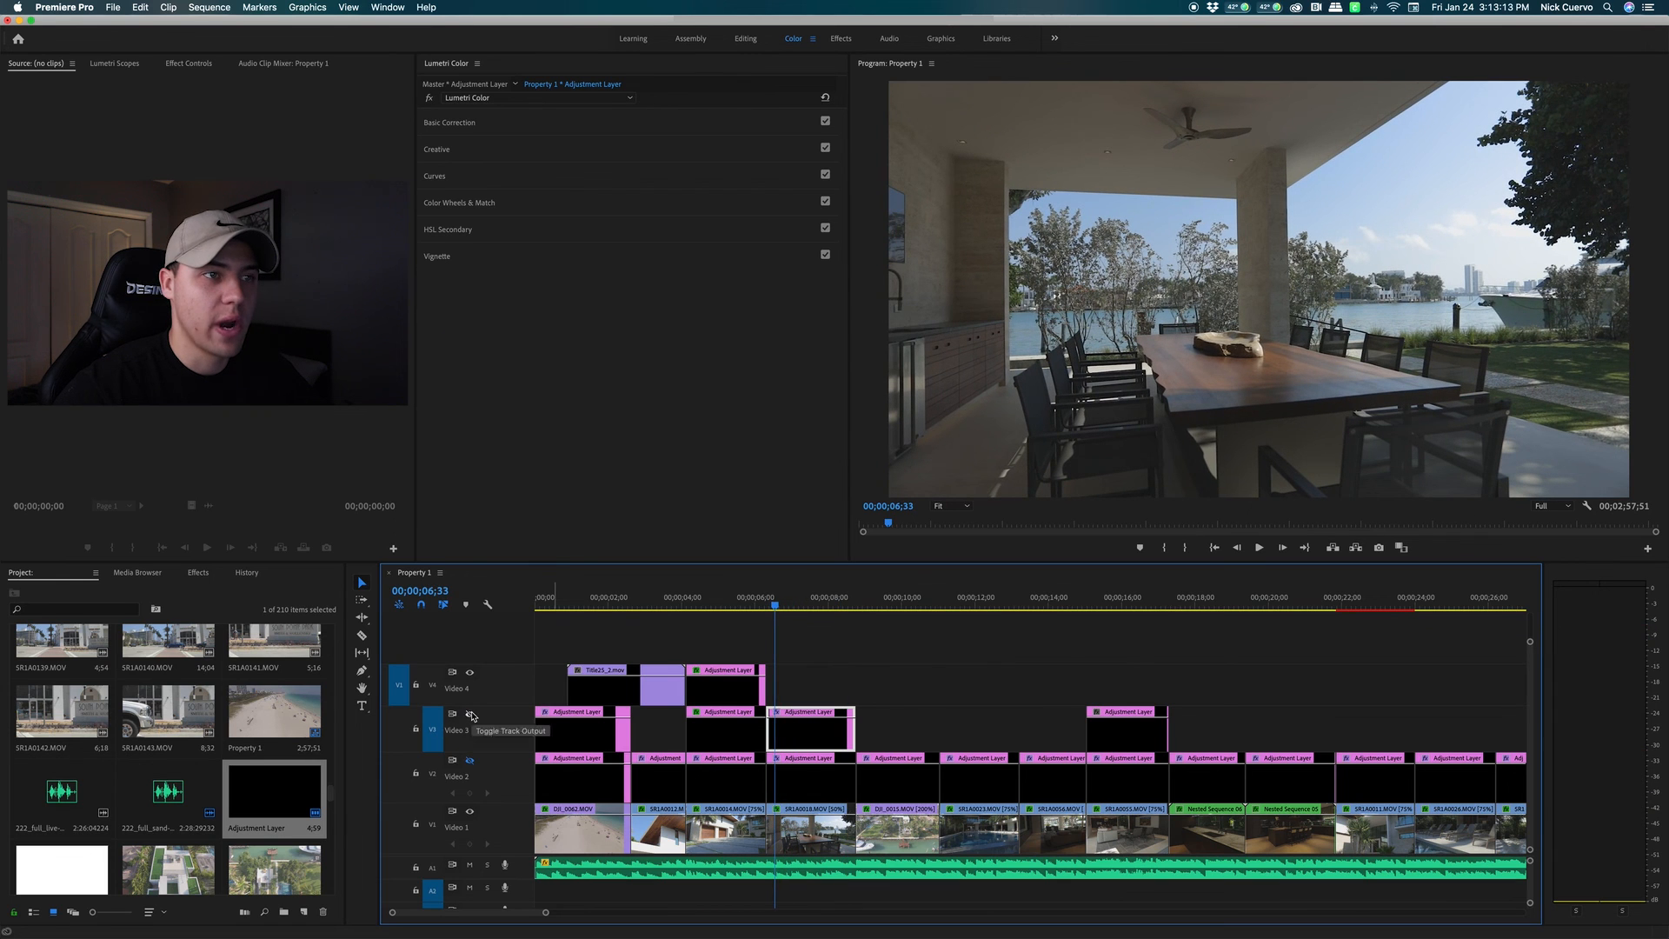
{"action": "key", "text": "space"}
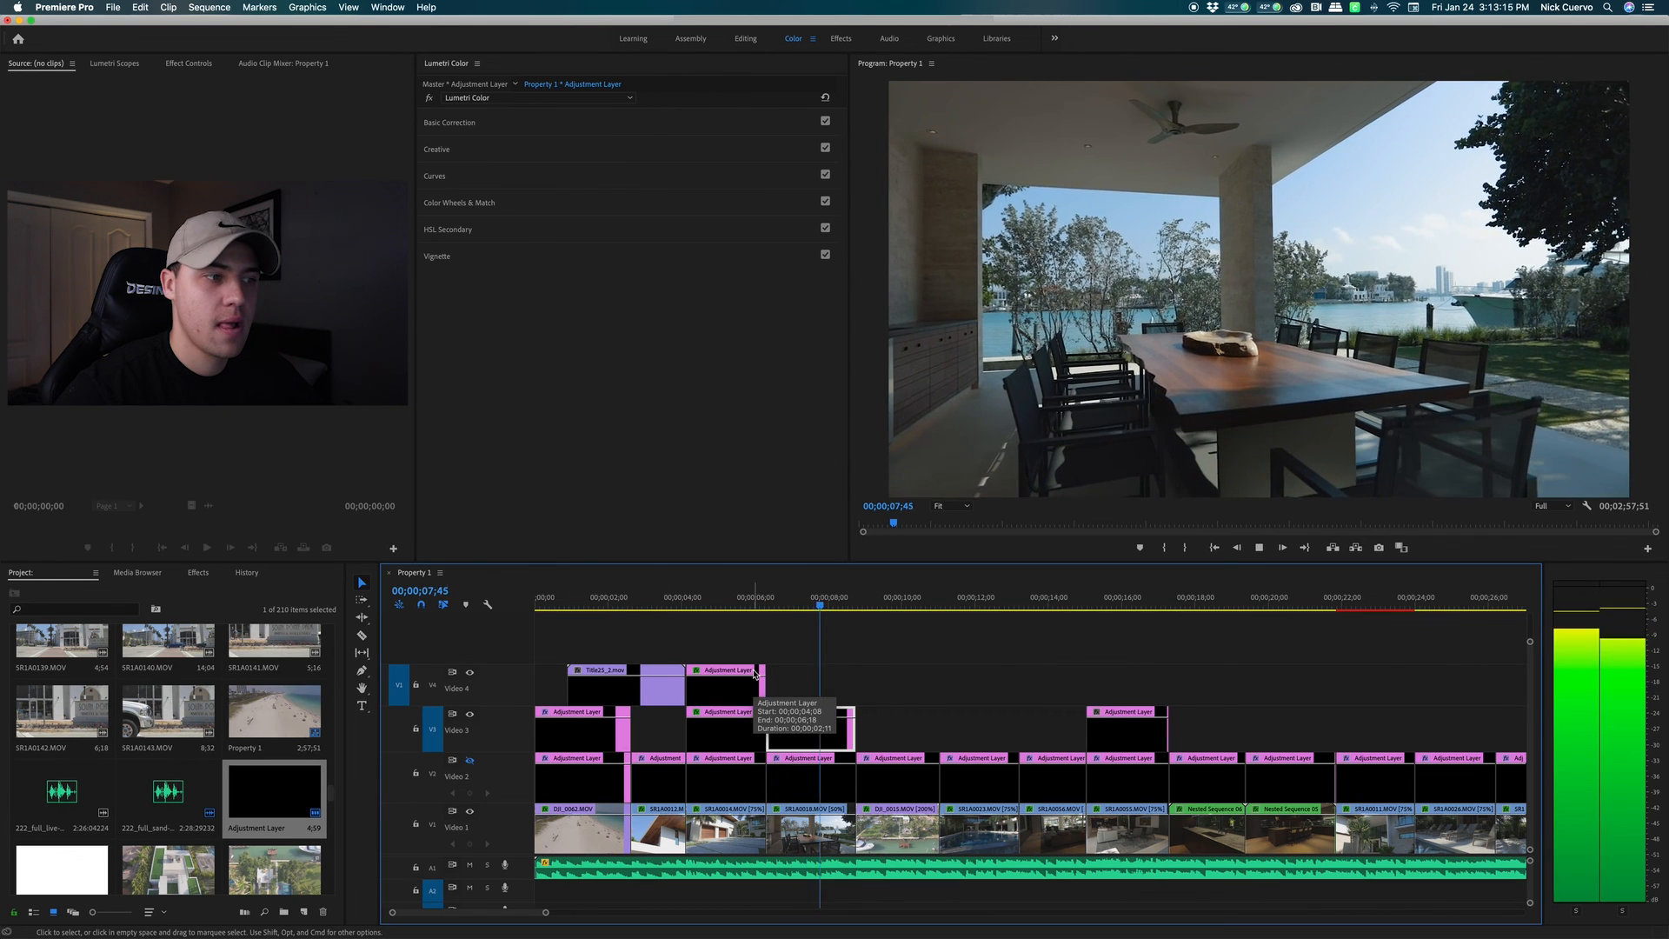
{"action": "key", "text": "space"}
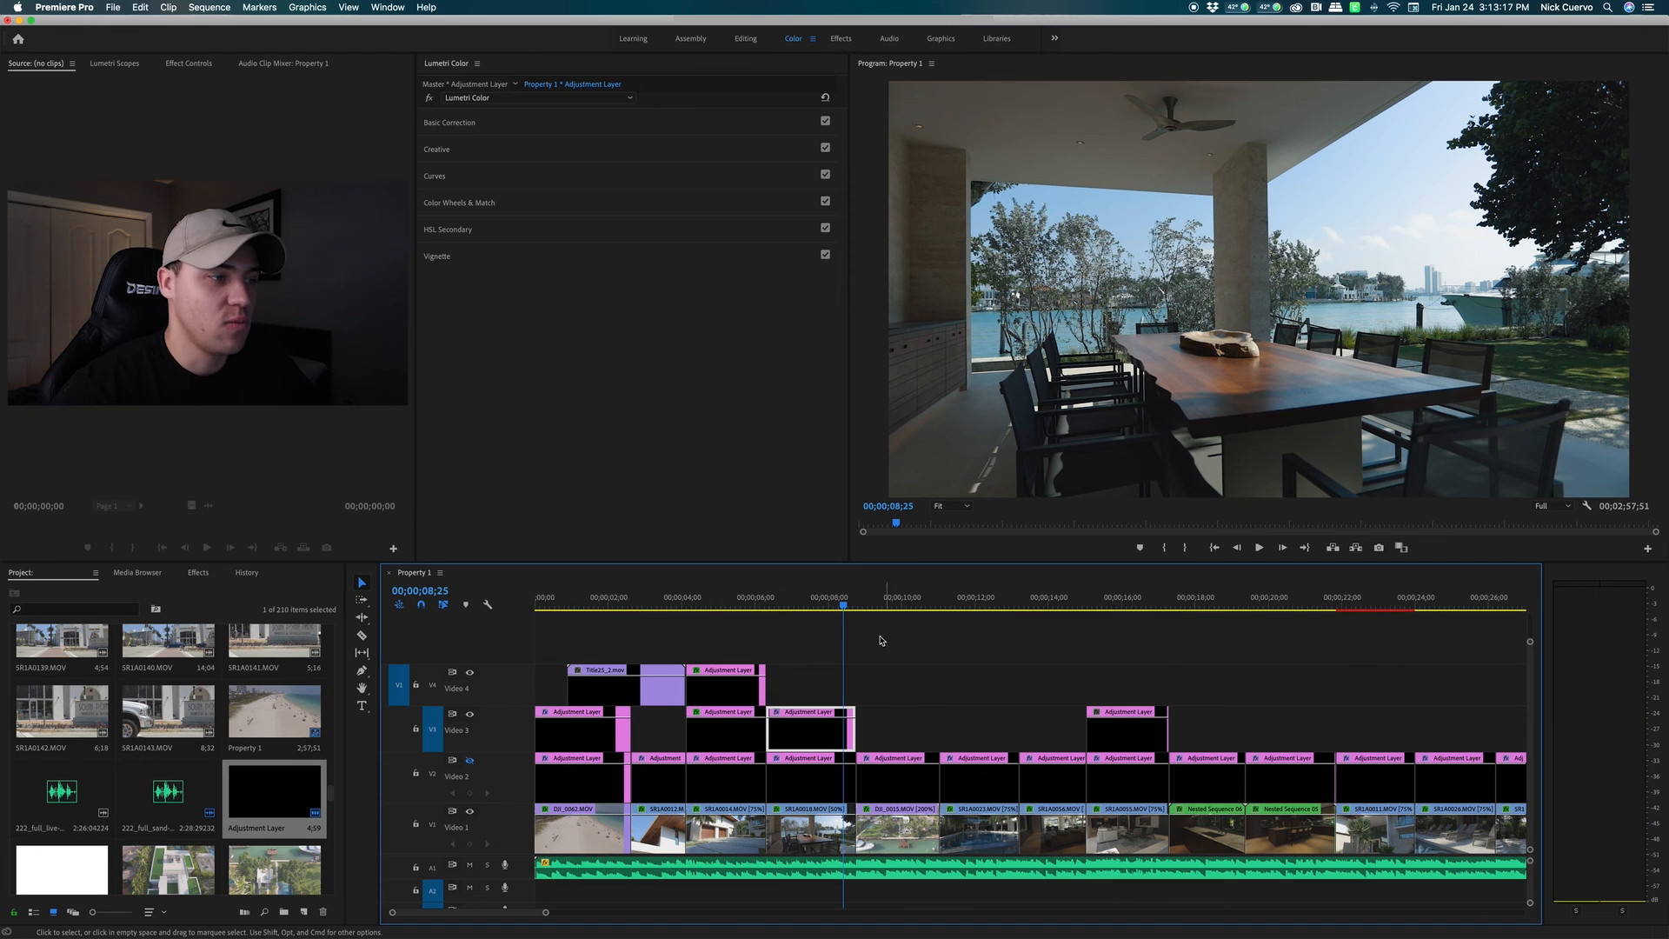
{"action": "left_click", "coordinate": [1010, 636]}
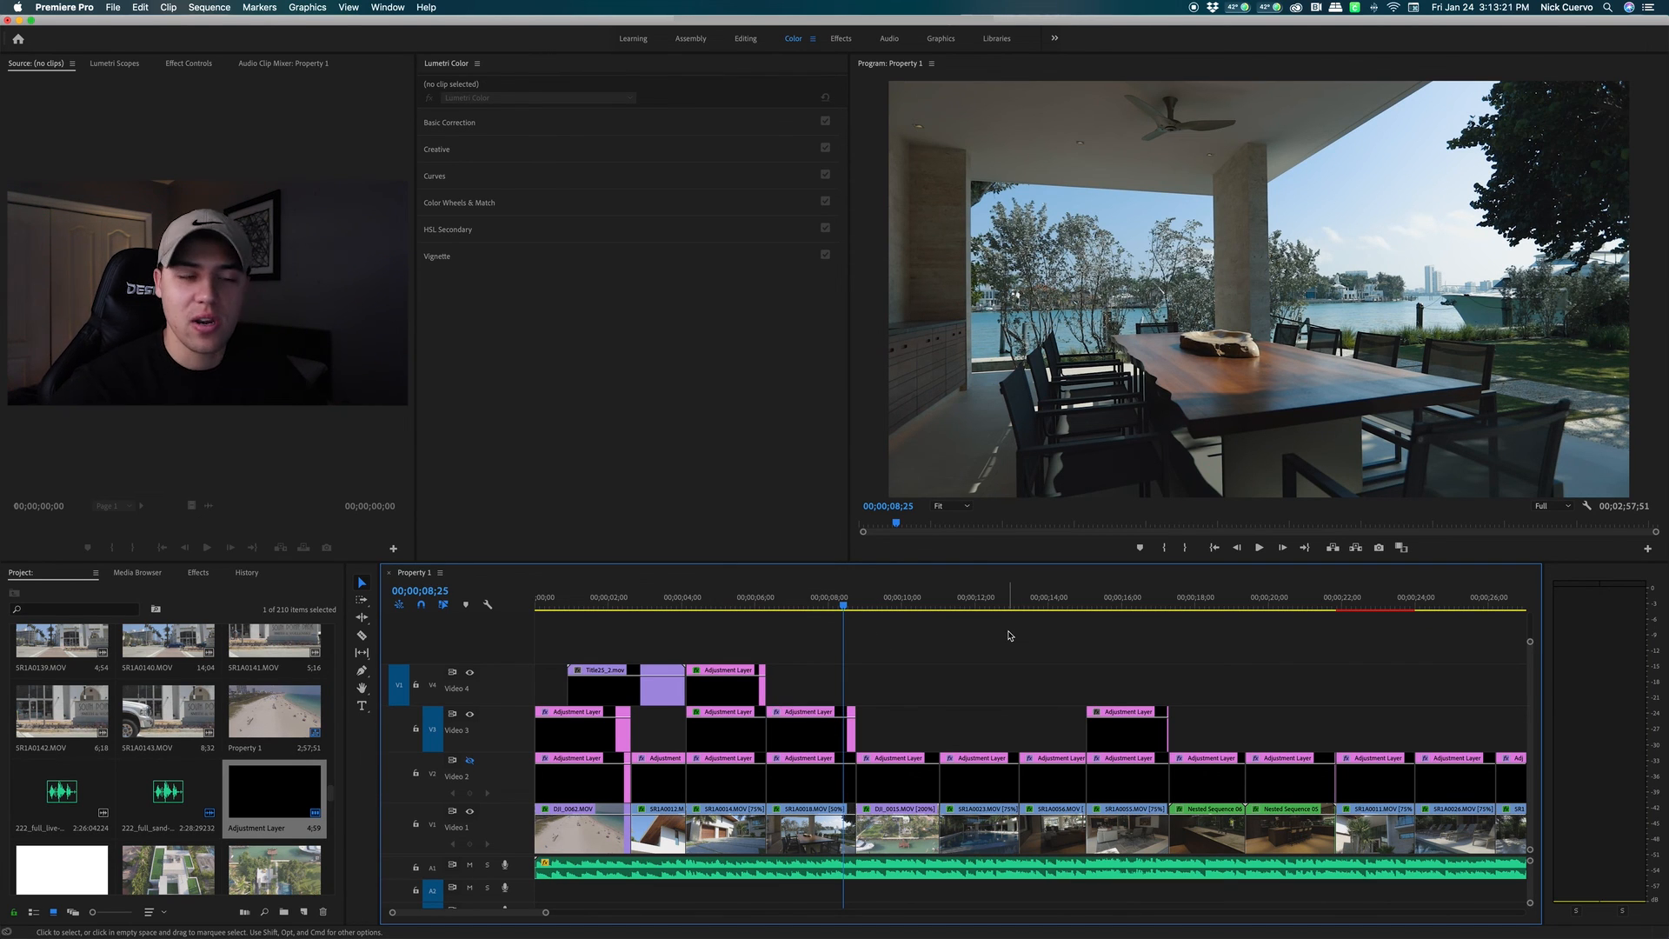
{"action": "left_click", "coordinate": [1127, 607]}
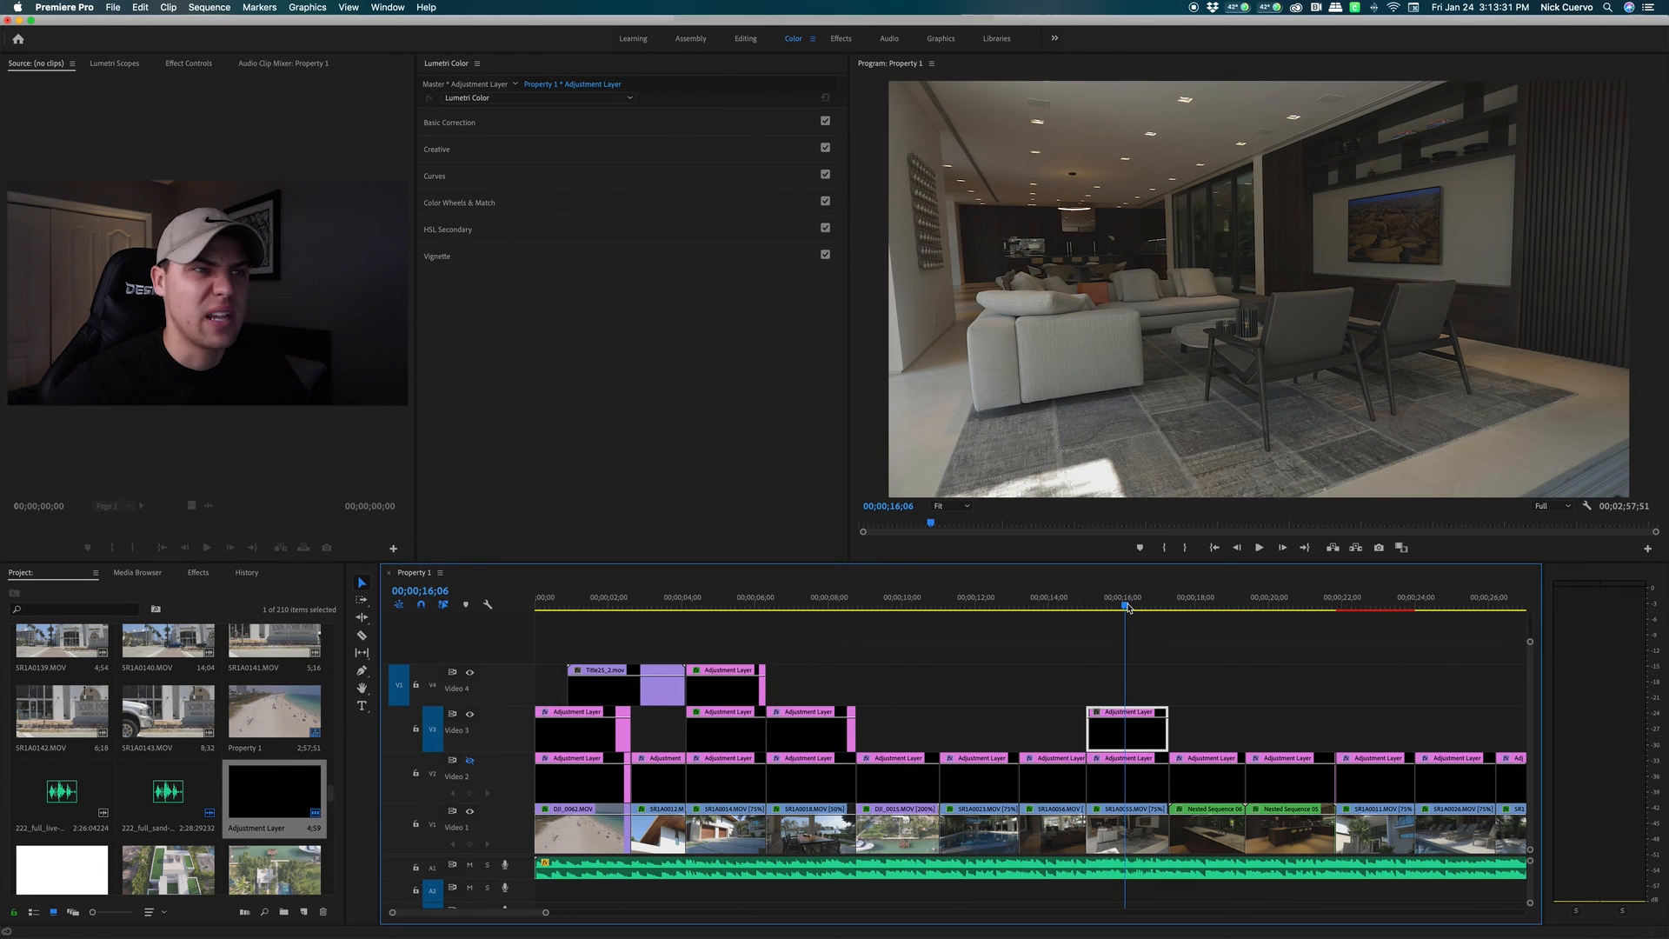
Select the living-room adjustment layer, expand Color Wheels & Match and lower Shadows slightly
{"action": "left_click", "coordinate": [1143, 682]}
{"action": "left_click", "coordinate": [1138, 725]}
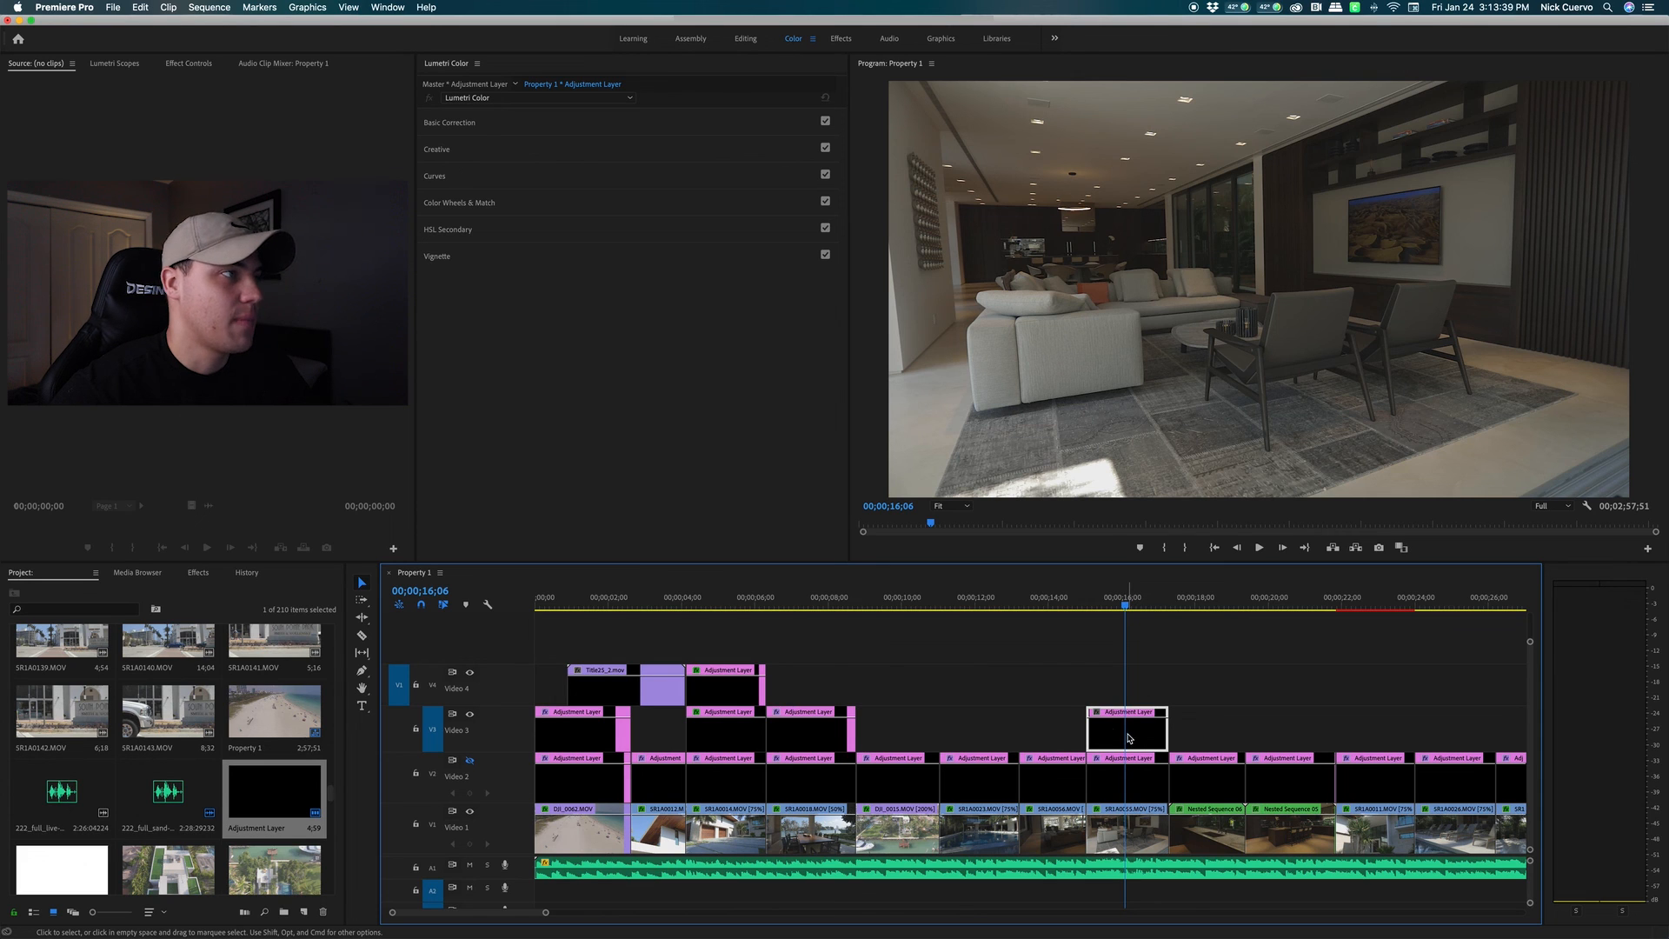
{"action": "left_click", "coordinate": [511, 205]}
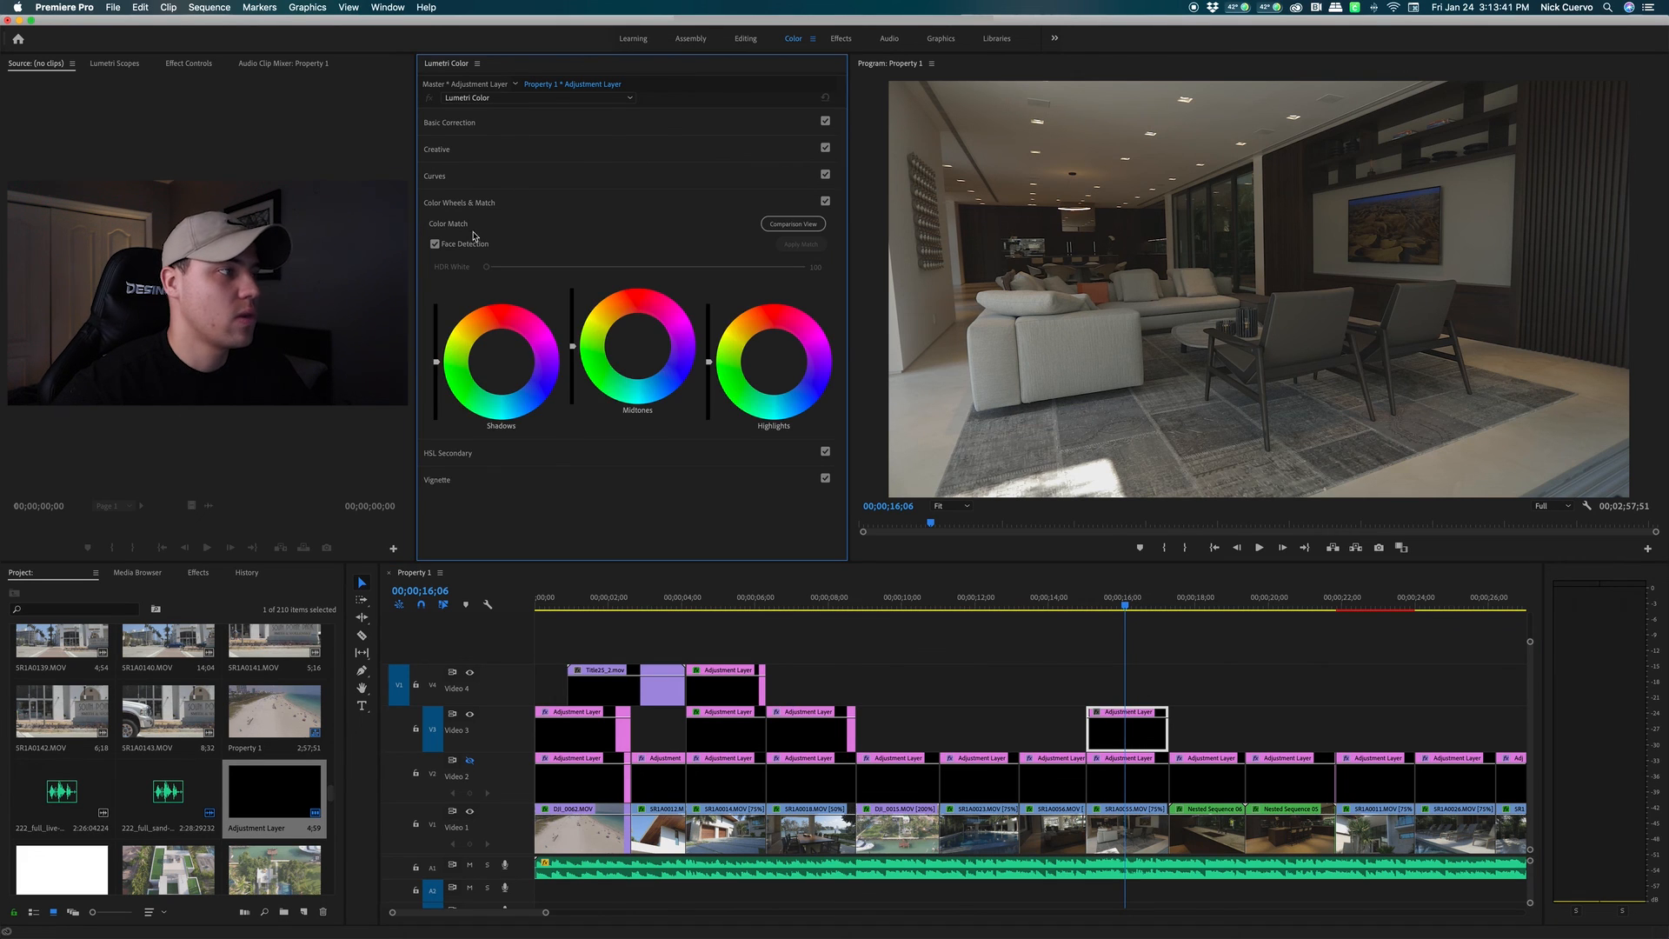
{"action": "left_click", "coordinate": [437, 363]}
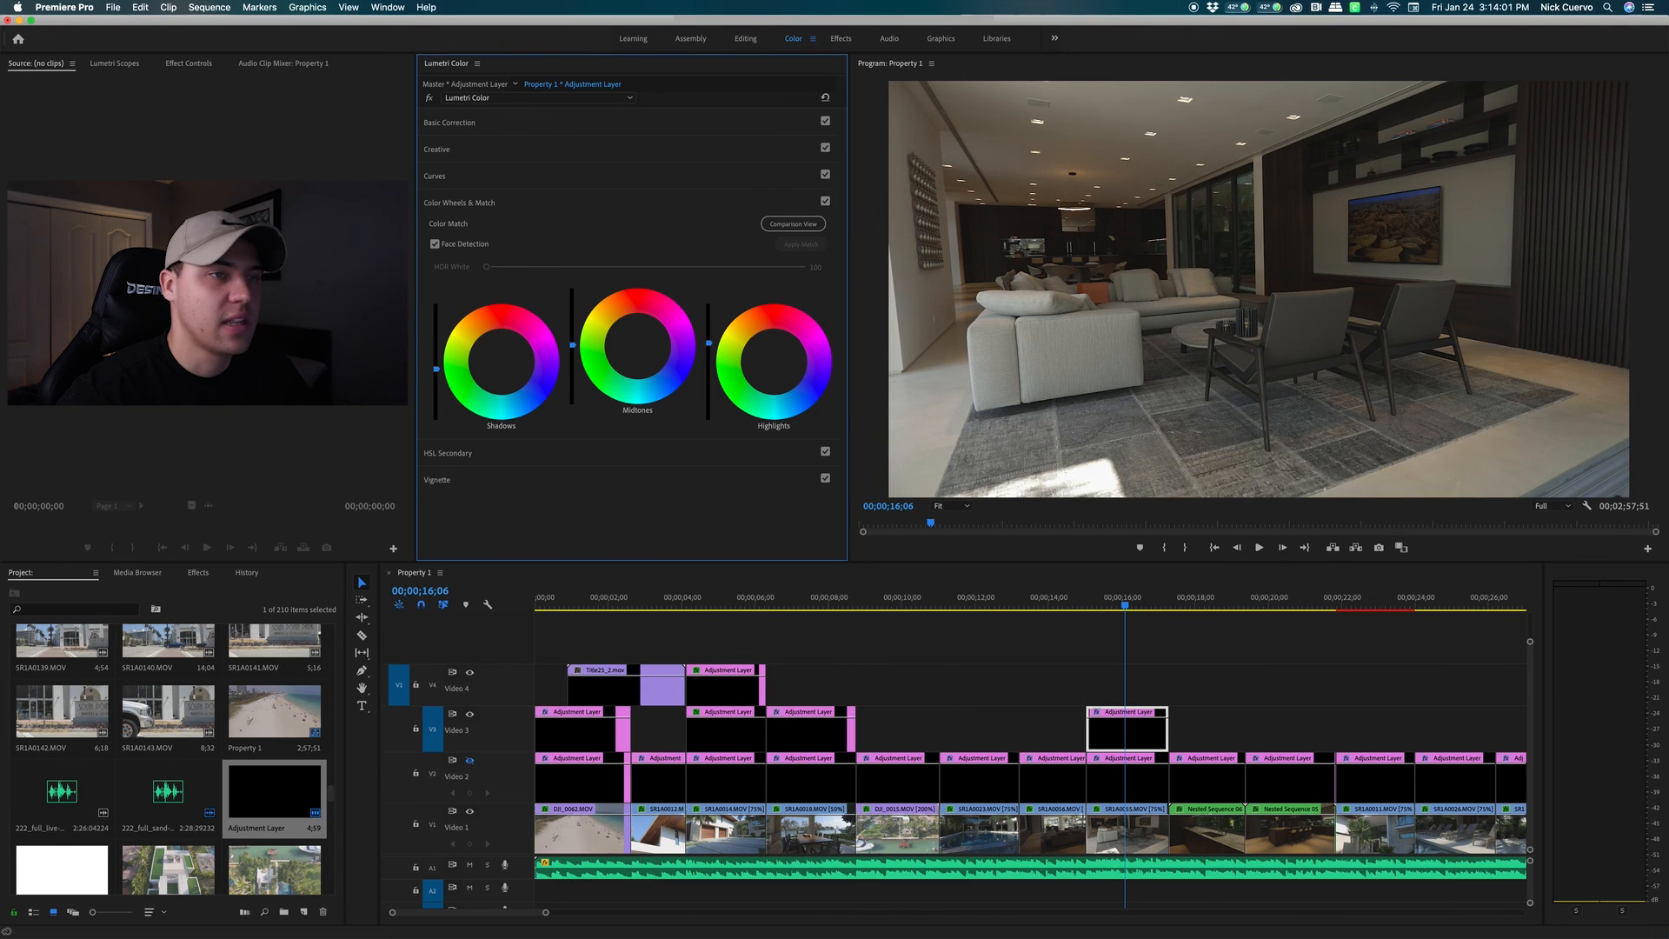
Apply the C-9100-STD creative look to the living-room layer and lower its Intensity to 71
{"action": "left_click", "coordinate": [502, 203]}
{"action": "left_click", "coordinate": [486, 154]}
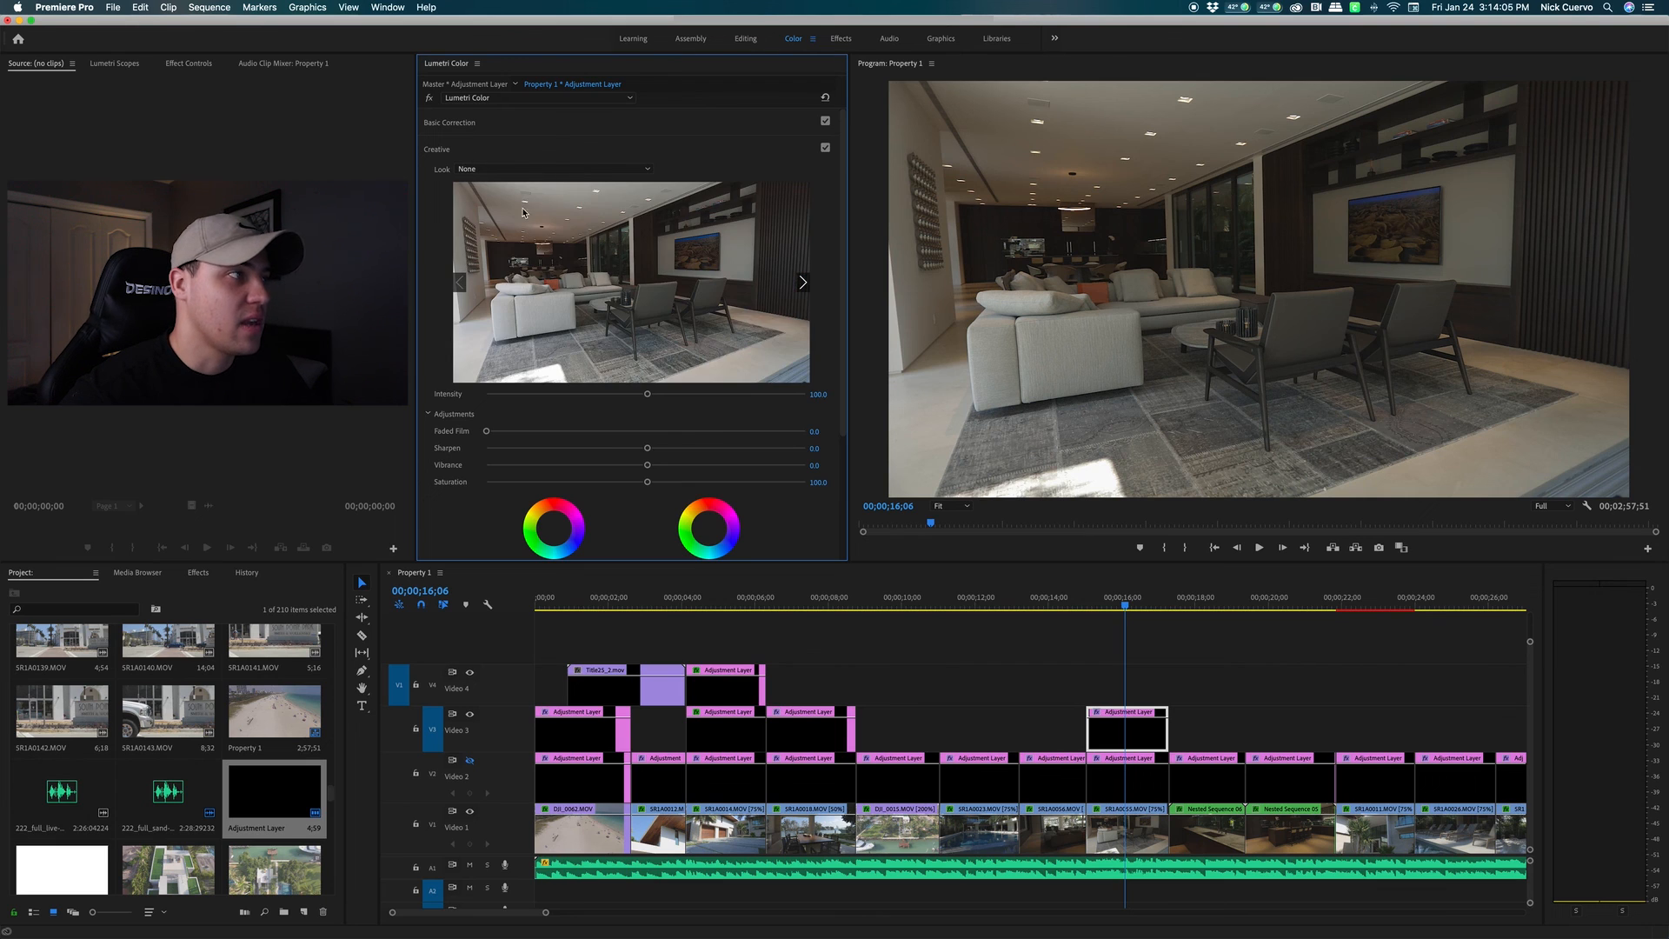
{"action": "left_click", "coordinate": [550, 171]}
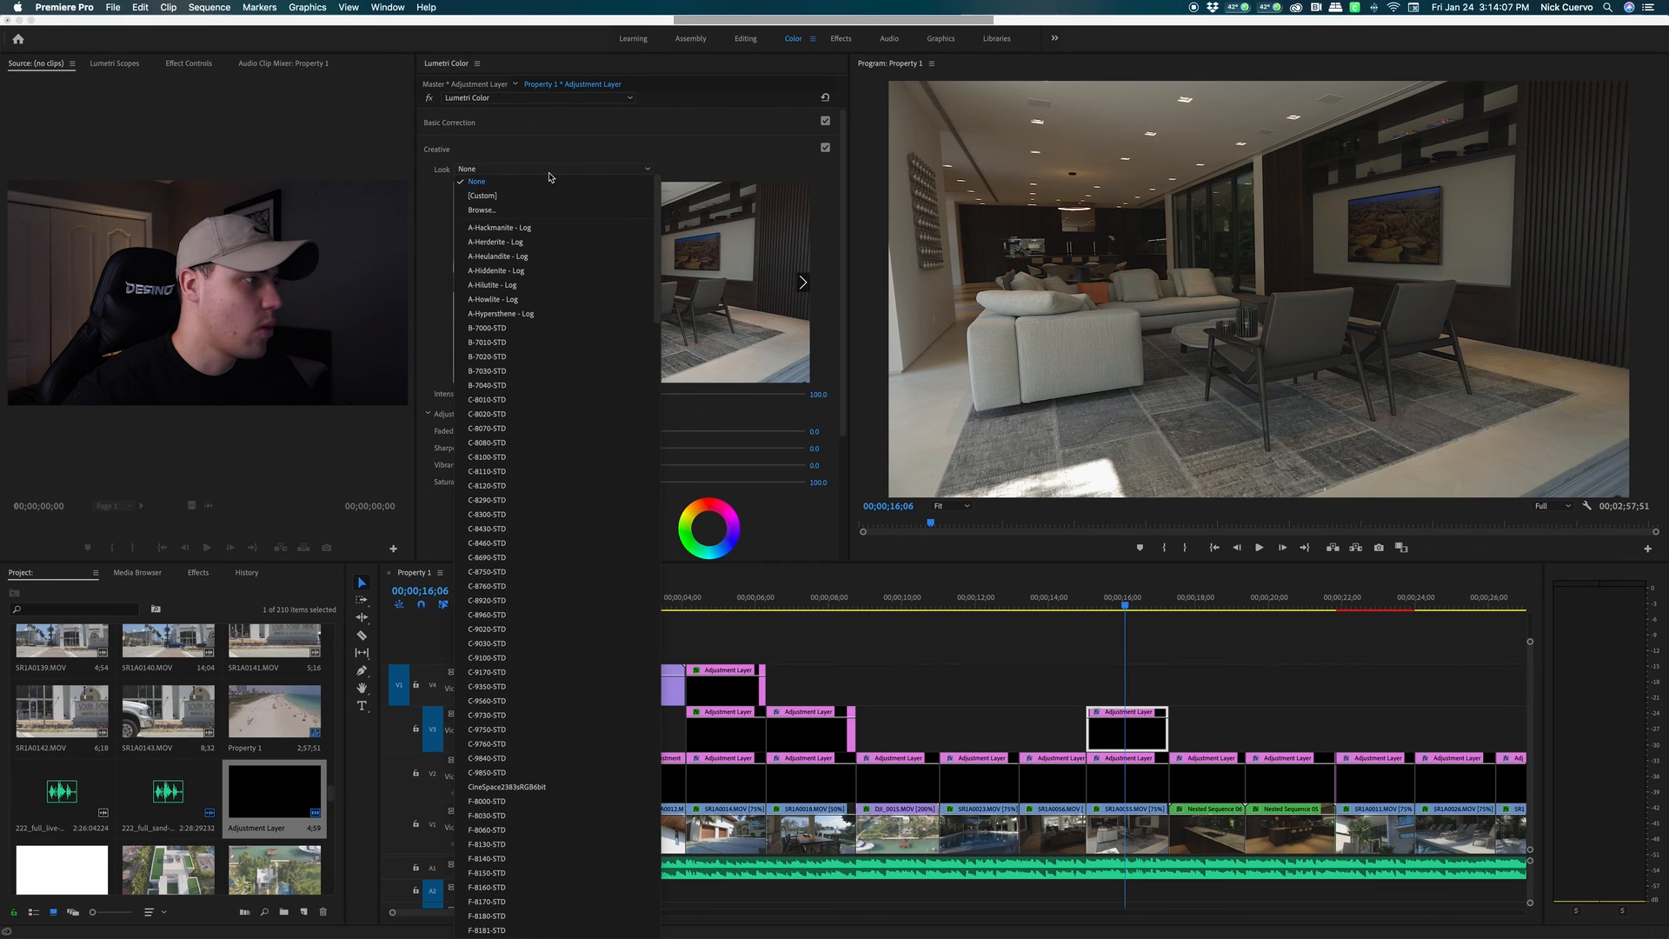
{"action": "left_click", "coordinate": [520, 659]}
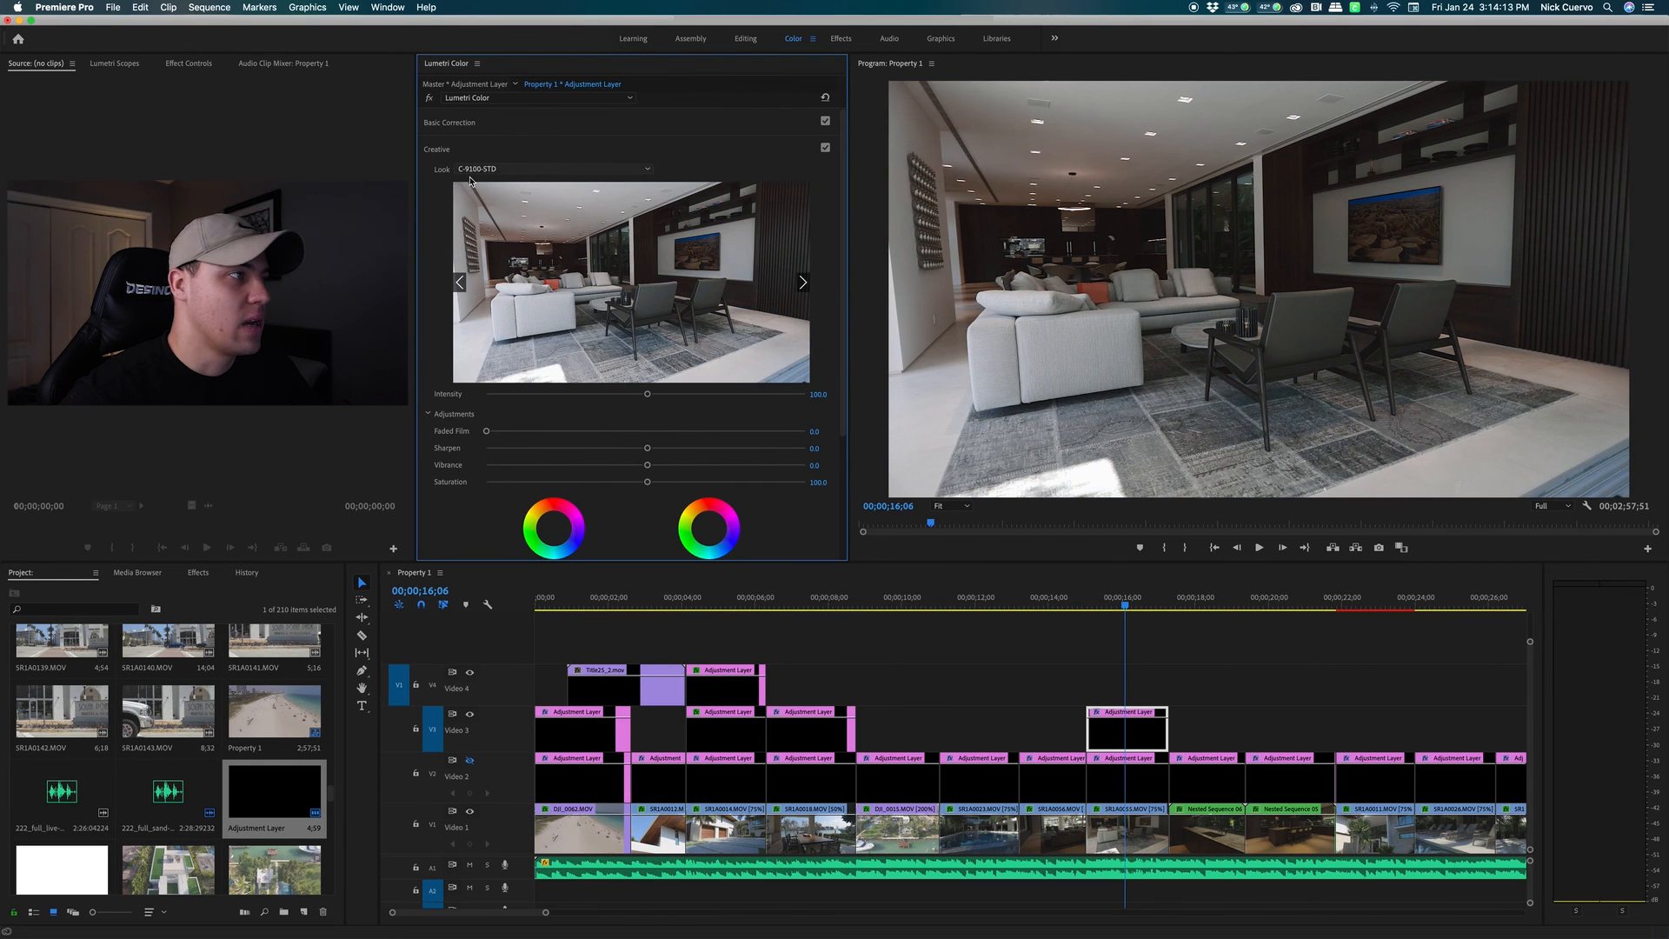
{"action": "mouse_move", "coordinate": [647, 394]}
{"action": "left_mouse_down"}
{"action": "mouse_move", "coordinate": [473, 414]}
{"action": "mouse_move", "coordinate": [656, 402]}
{"action": "left_mouse_up"}
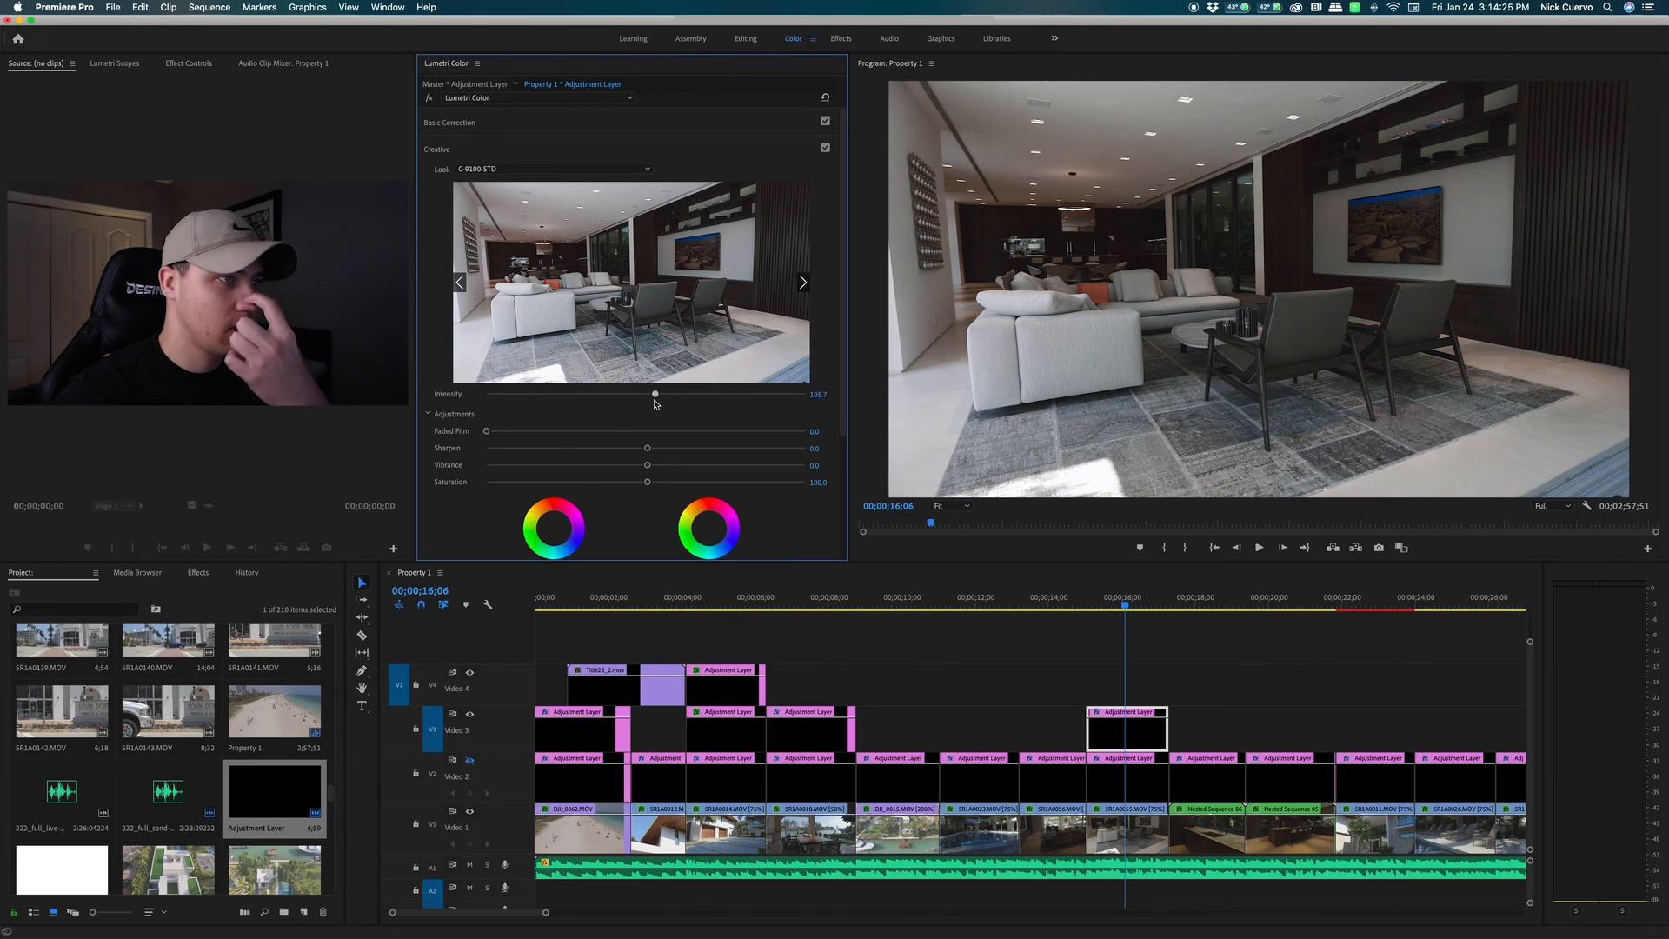
{"action": "left_click_drag", "start_coordinate": [655, 403], "coordinate": [601, 406]}
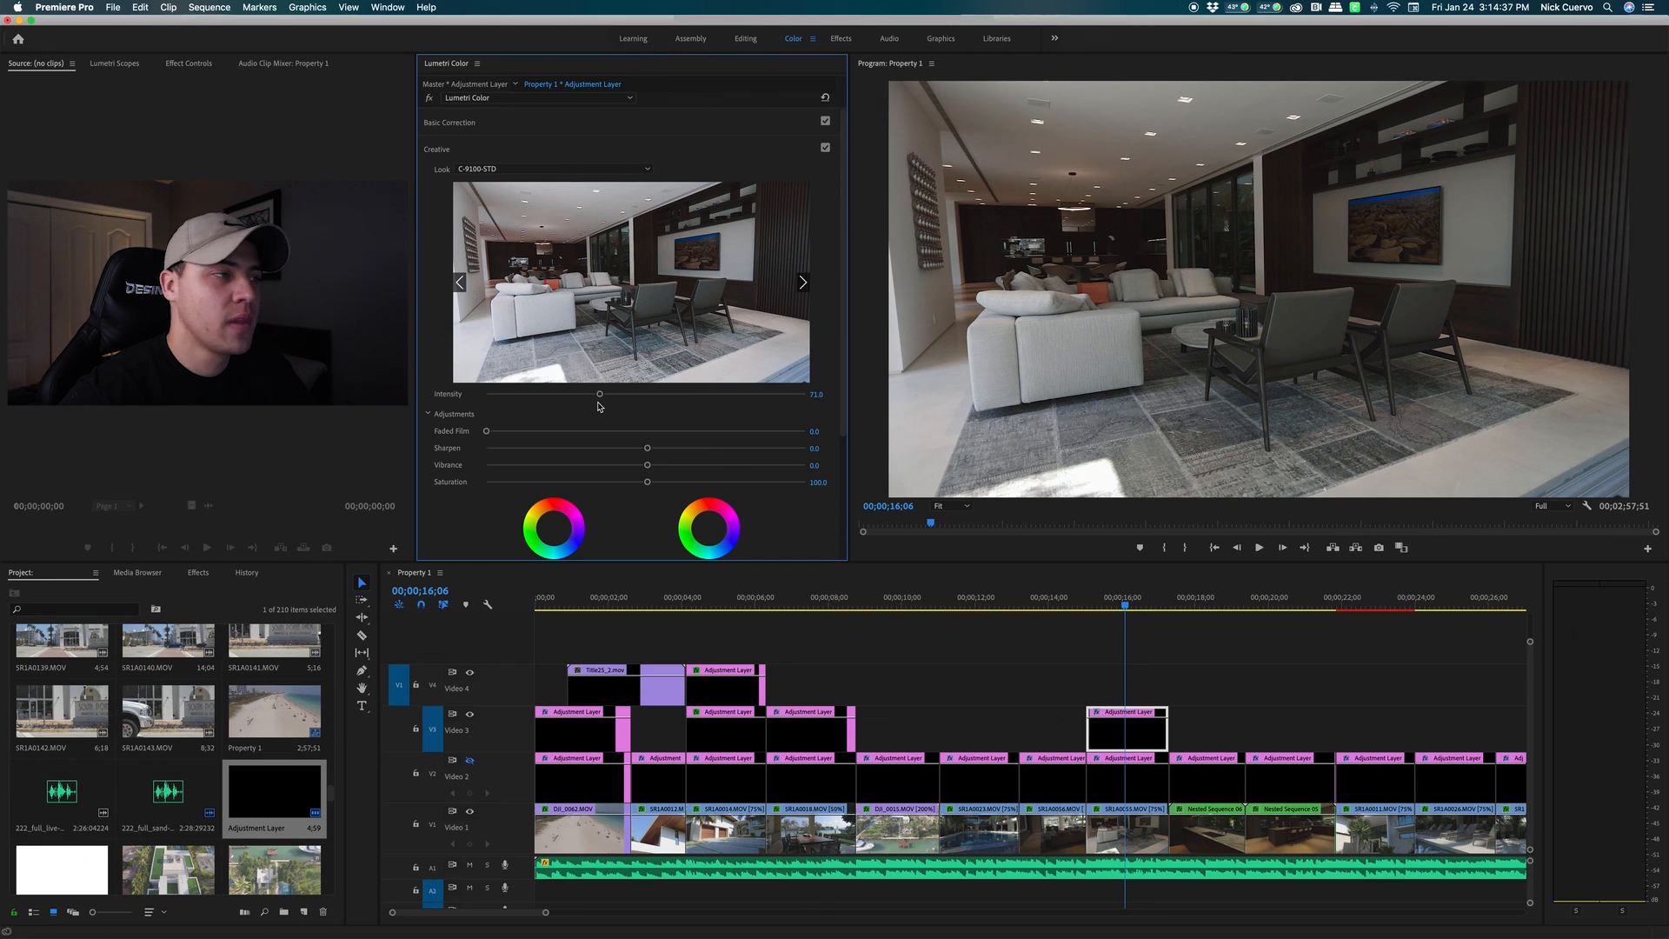
In Basic Correction, settle exposure at 0.4, contrast at 3.3 and saturation at 105.3
{"action": "left_click", "coordinate": [542, 152]}
{"action": "left_click", "coordinate": [550, 125]}
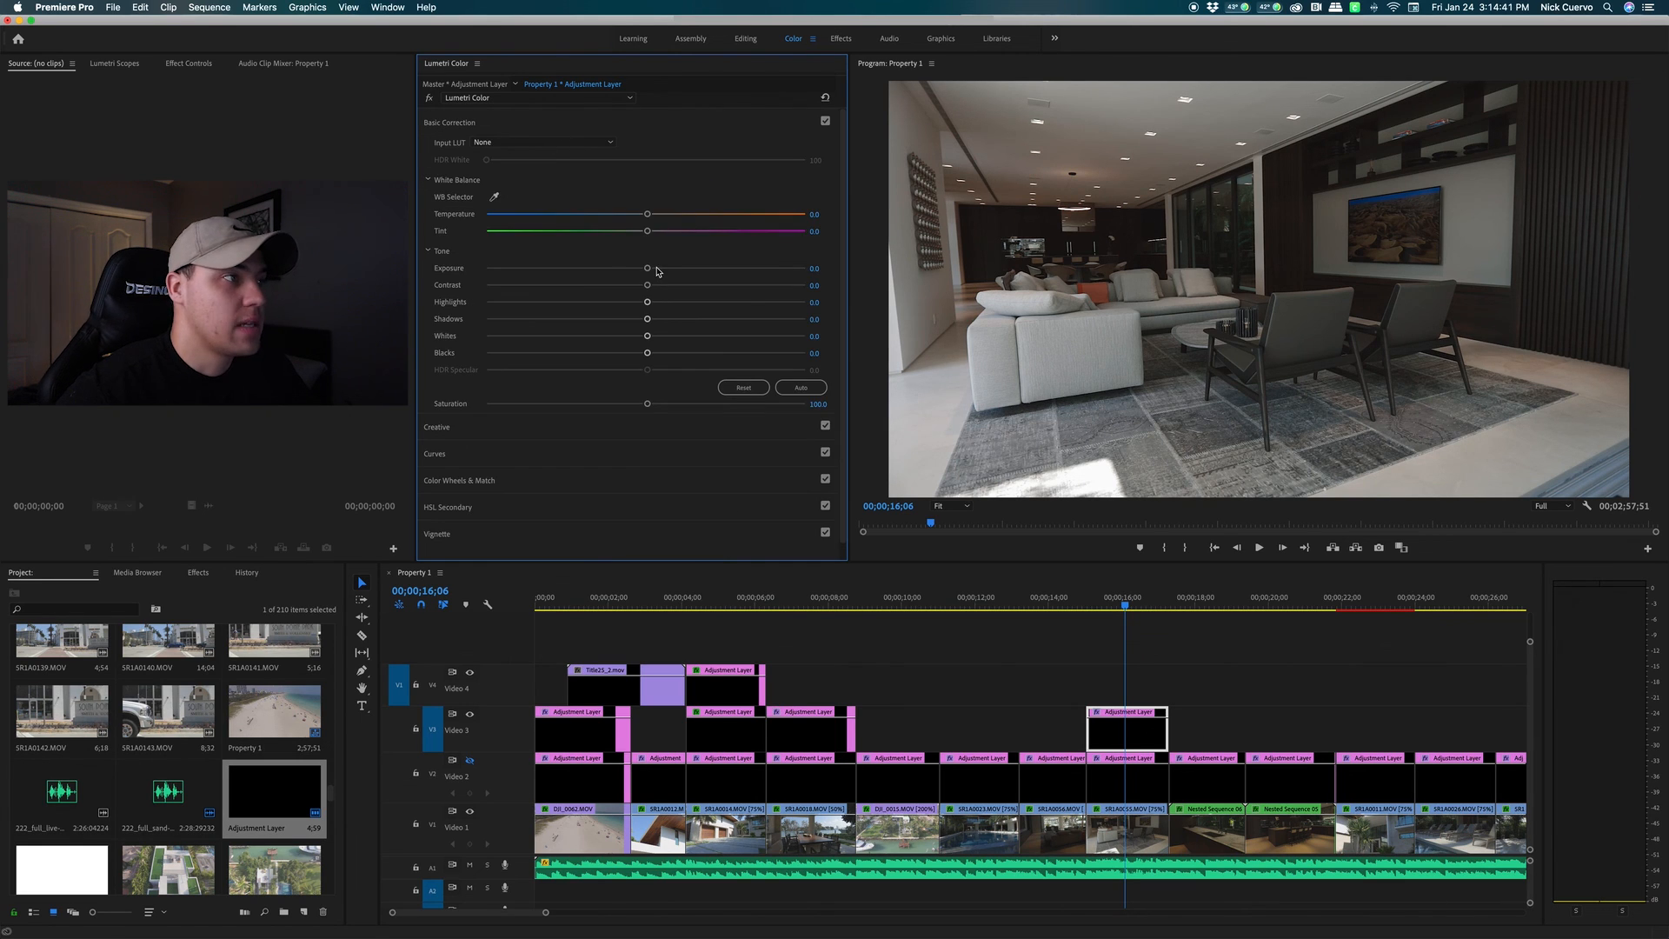
{"action": "left_click_drag", "start_coordinate": [648, 270], "coordinate": [683, 272]}
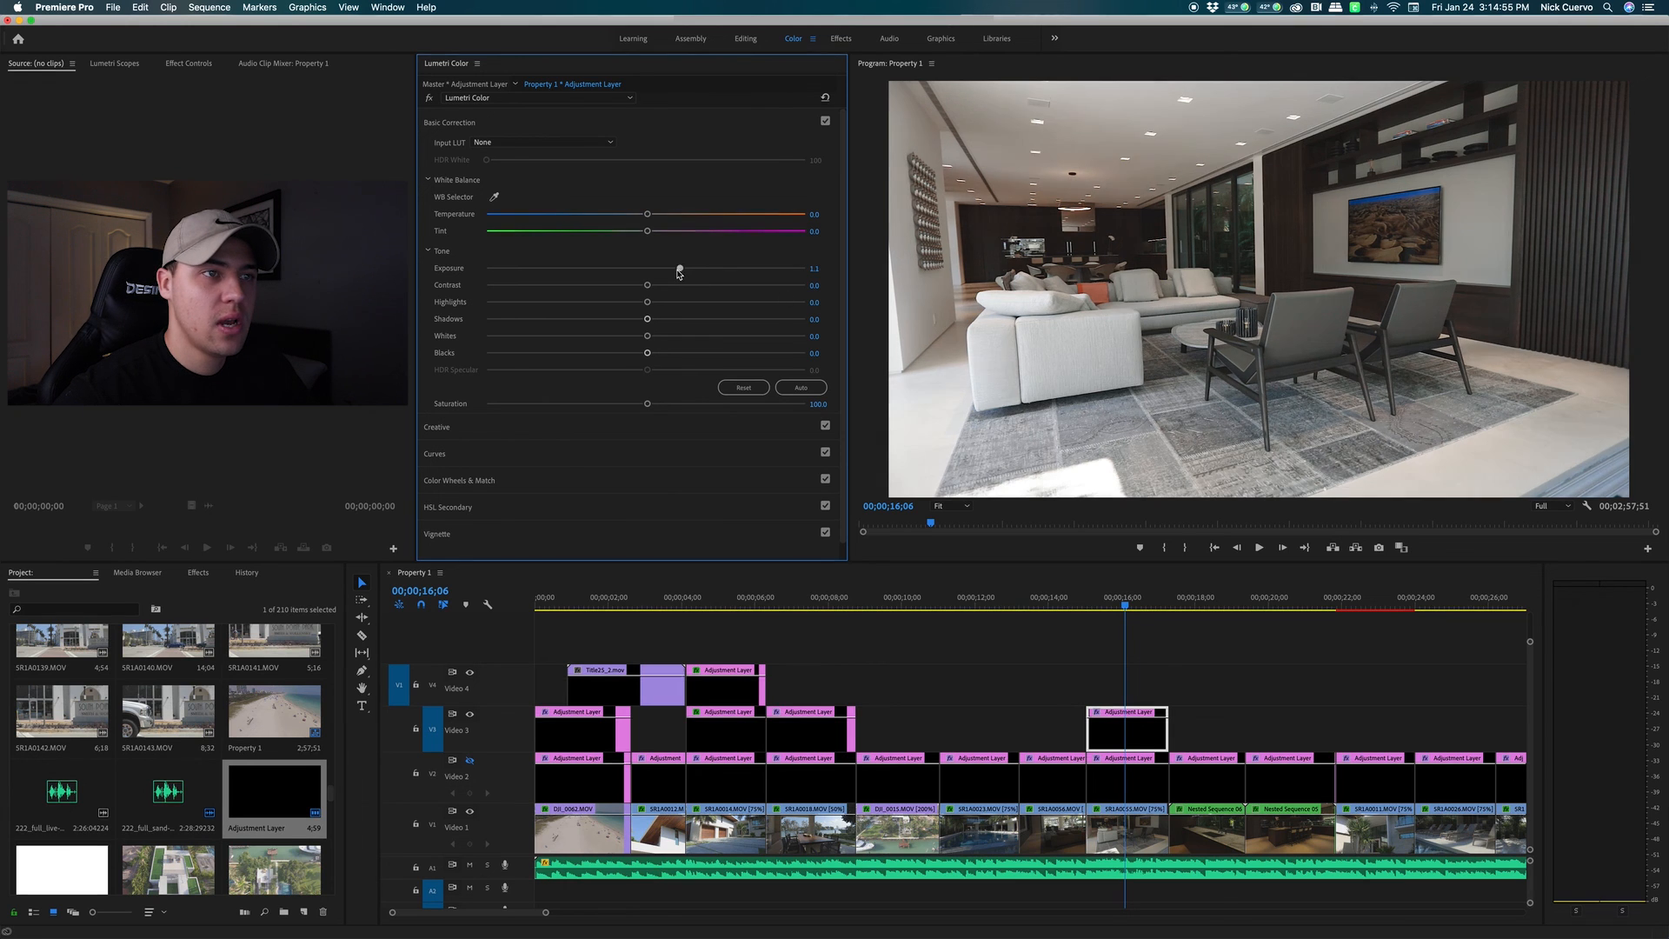
{"action": "left_click_drag", "start_coordinate": [683, 267], "coordinate": [666, 269]}
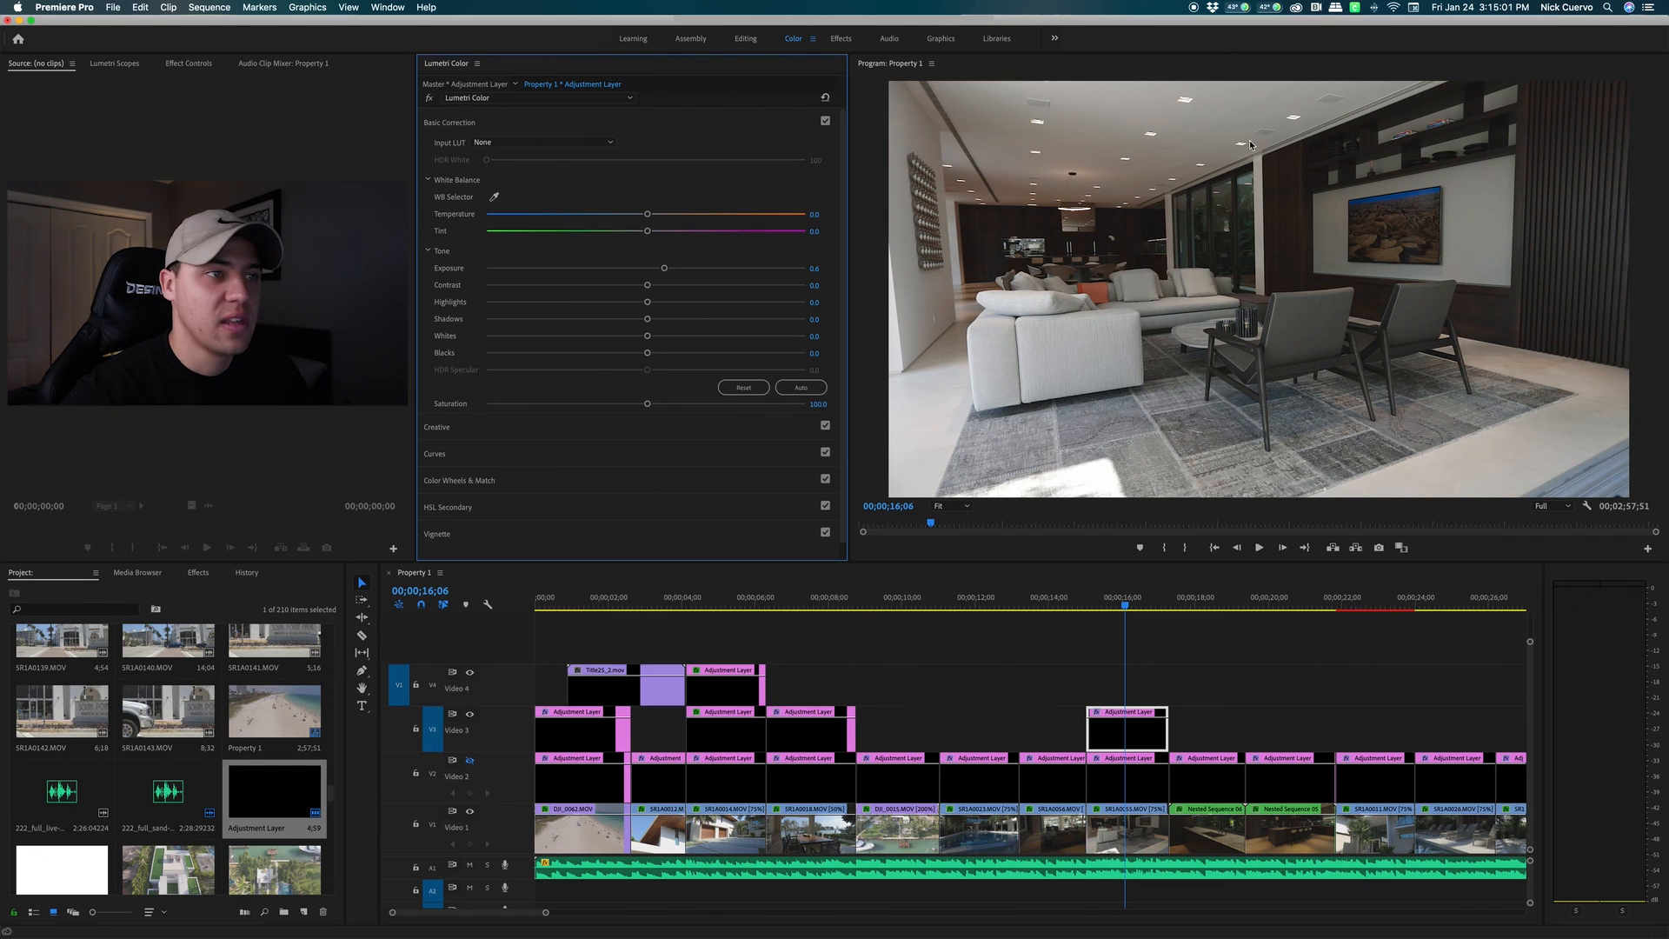
{"action": "left_click_drag", "start_coordinate": [647, 285], "coordinate": [651, 289]}
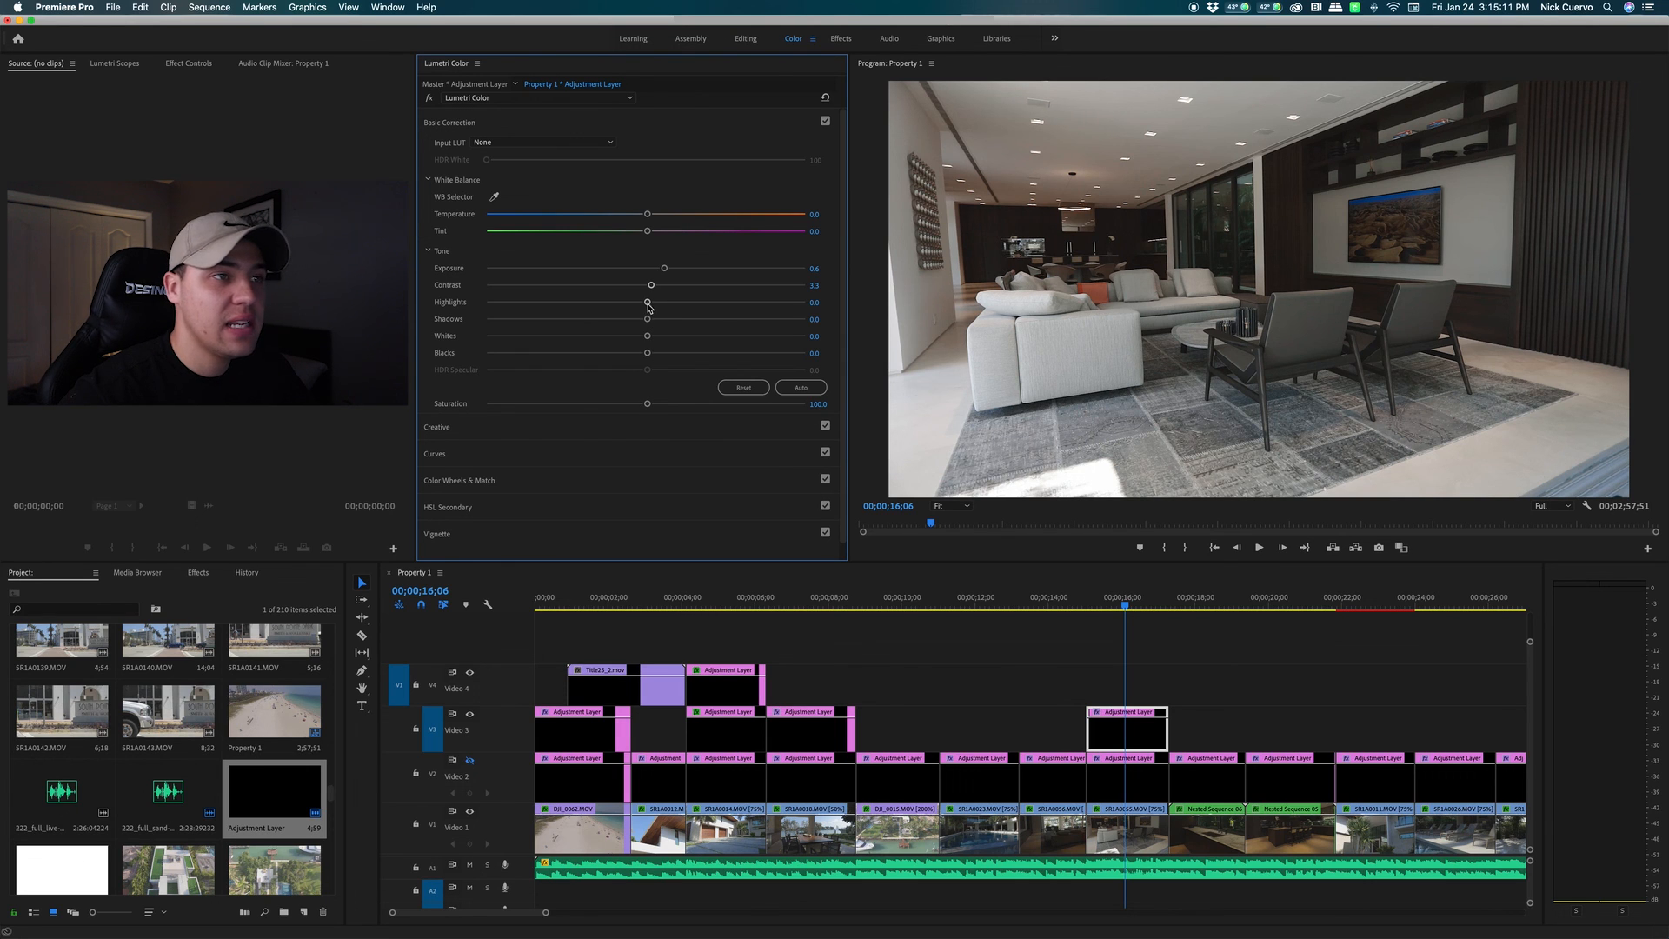
{"action": "mouse_move", "coordinate": [648, 305]}
{"action": "left_mouse_down"}
{"action": "mouse_move", "coordinate": [589, 307]}
{"action": "mouse_move", "coordinate": [702, 304]}
{"action": "mouse_move", "coordinate": [650, 305]}
{"action": "left_mouse_up"}
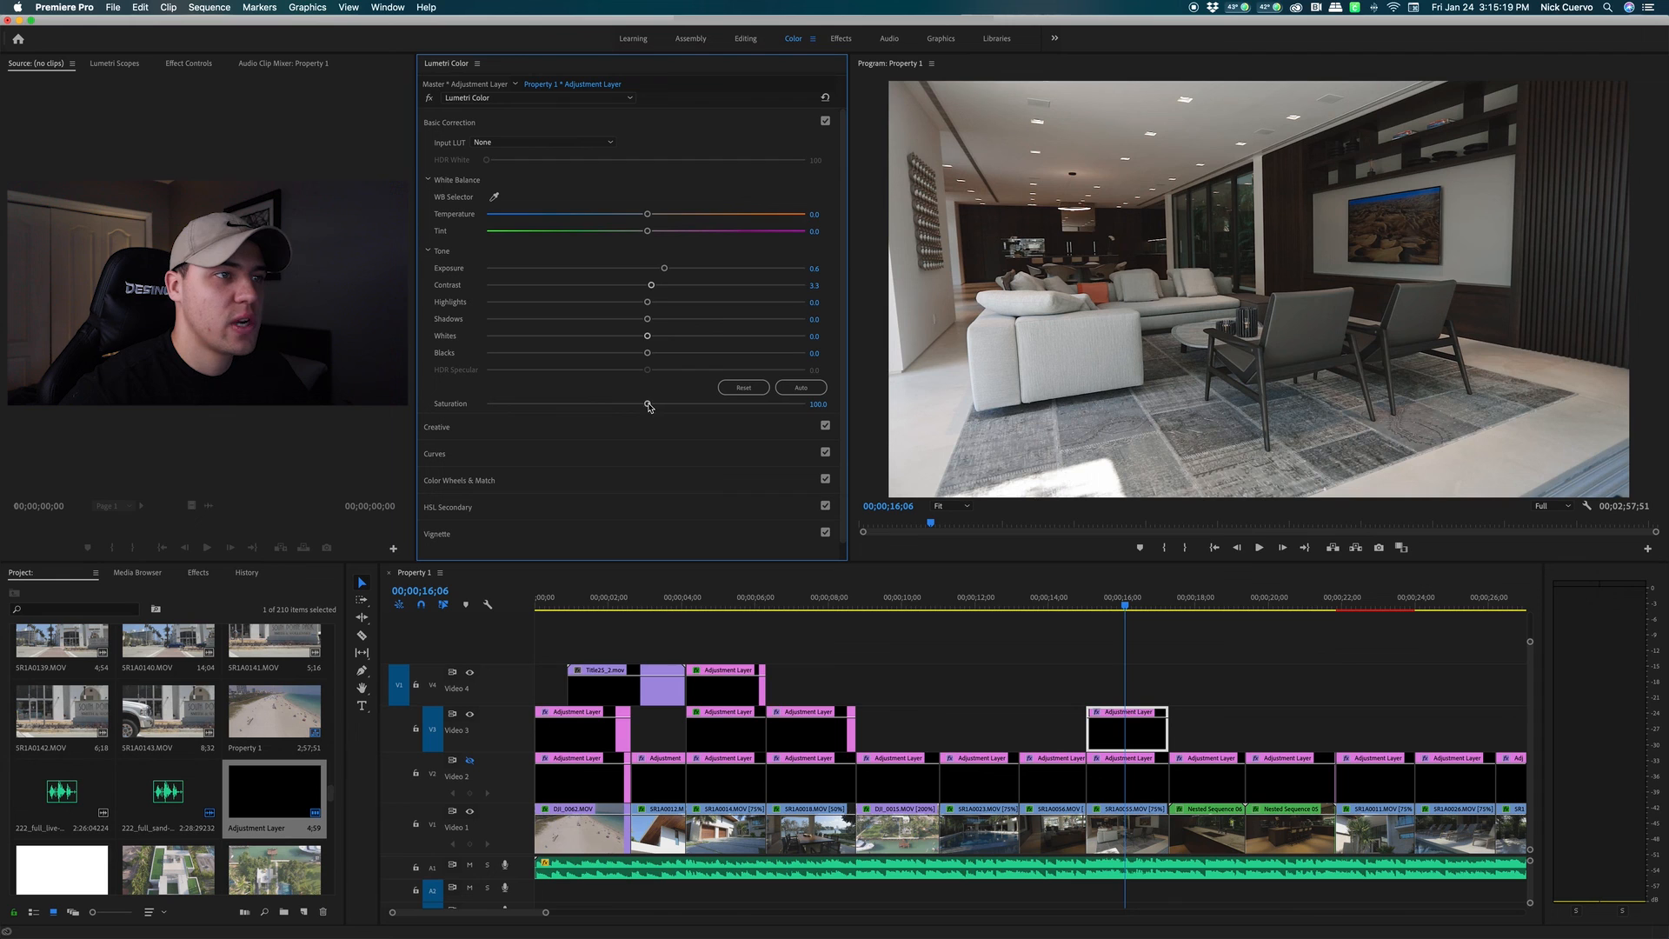
{"action": "left_click_drag", "start_coordinate": [650, 406], "coordinate": [710, 409]}
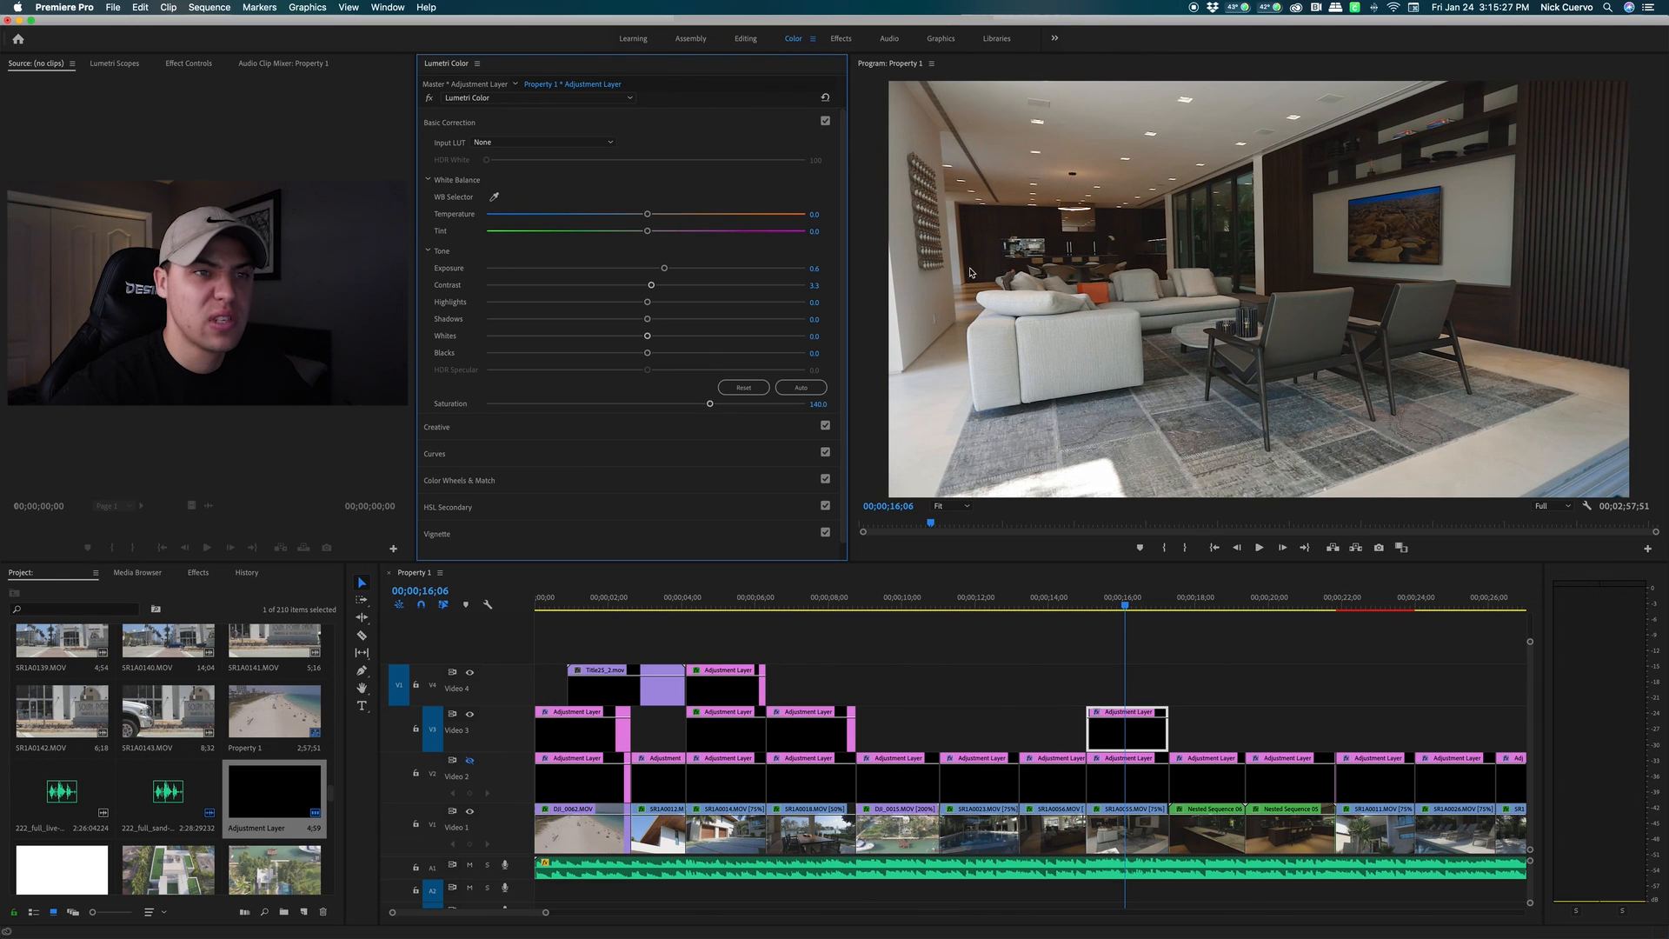
{"action": "left_click_drag", "start_coordinate": [710, 403], "coordinate": [654, 409]}
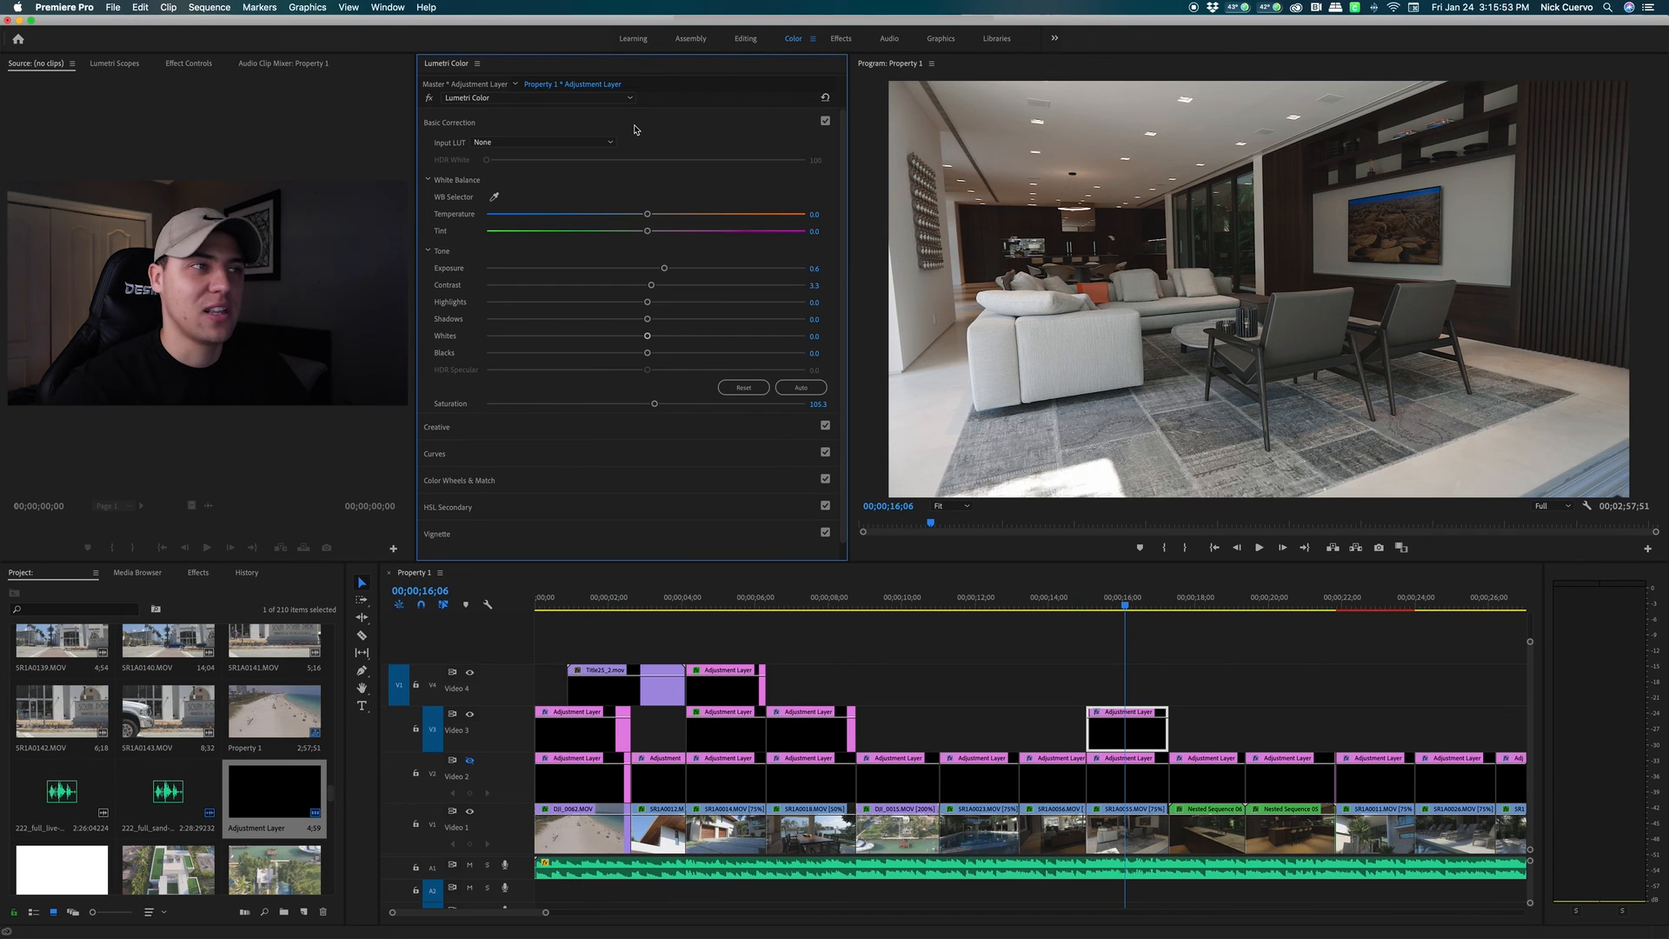
Collapse Basic Correction and toggle the Lumetri Color effect bypass off and on twice
{"action": "left_click", "coordinate": [706, 130]}
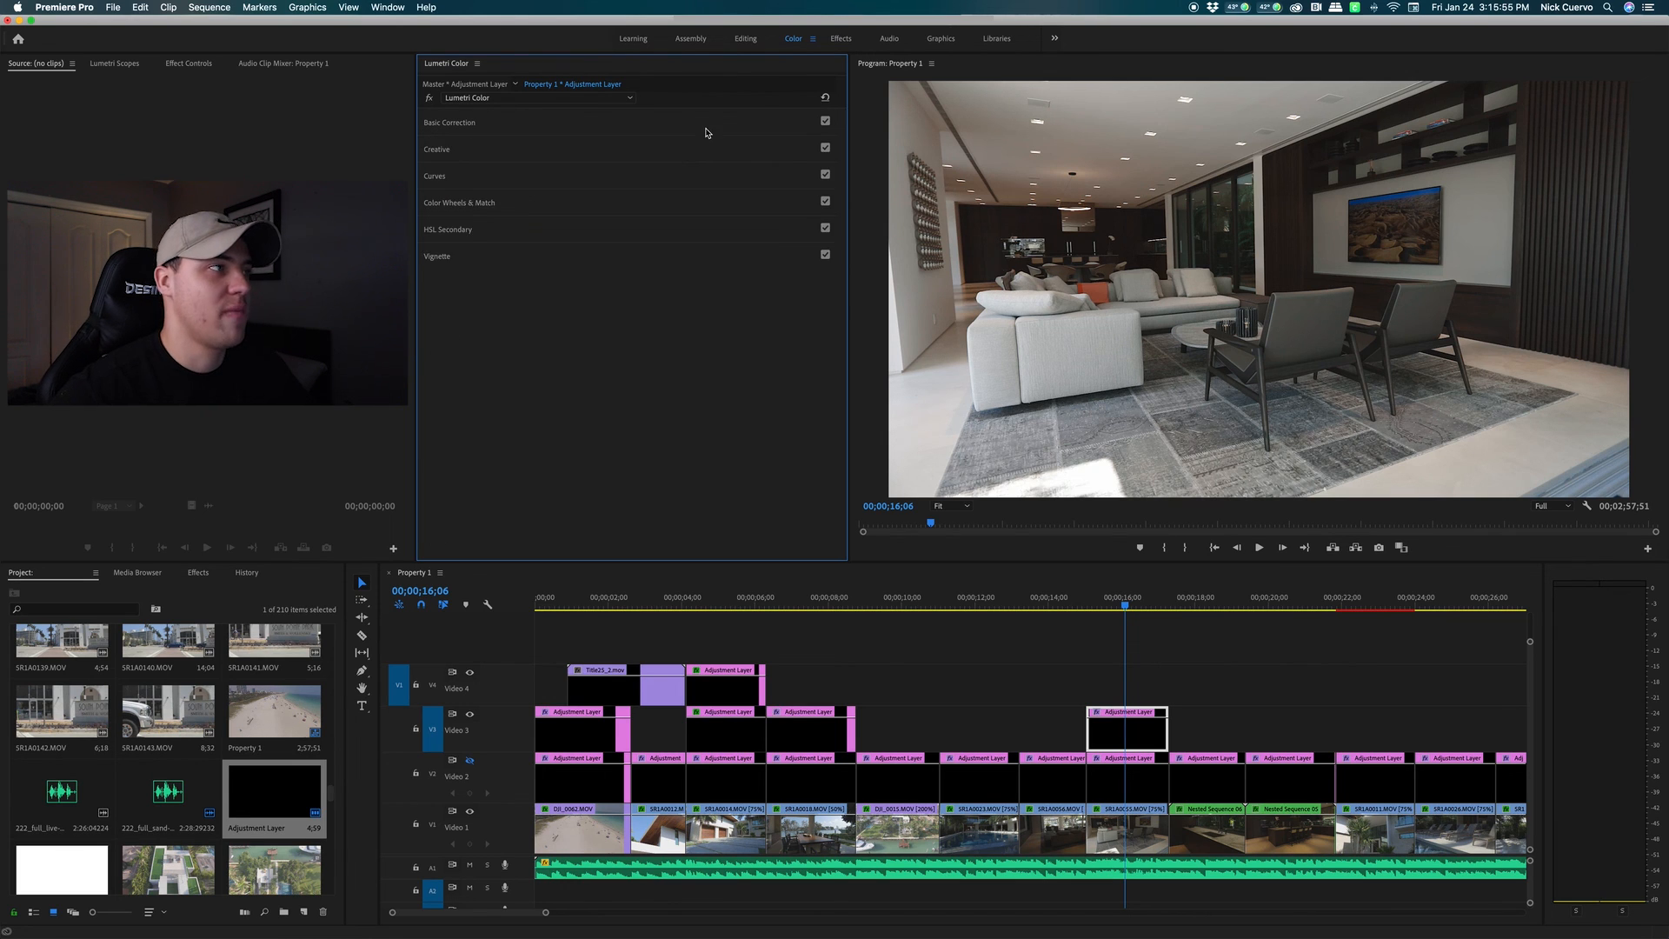
{"action": "left_click", "coordinate": [431, 100]}
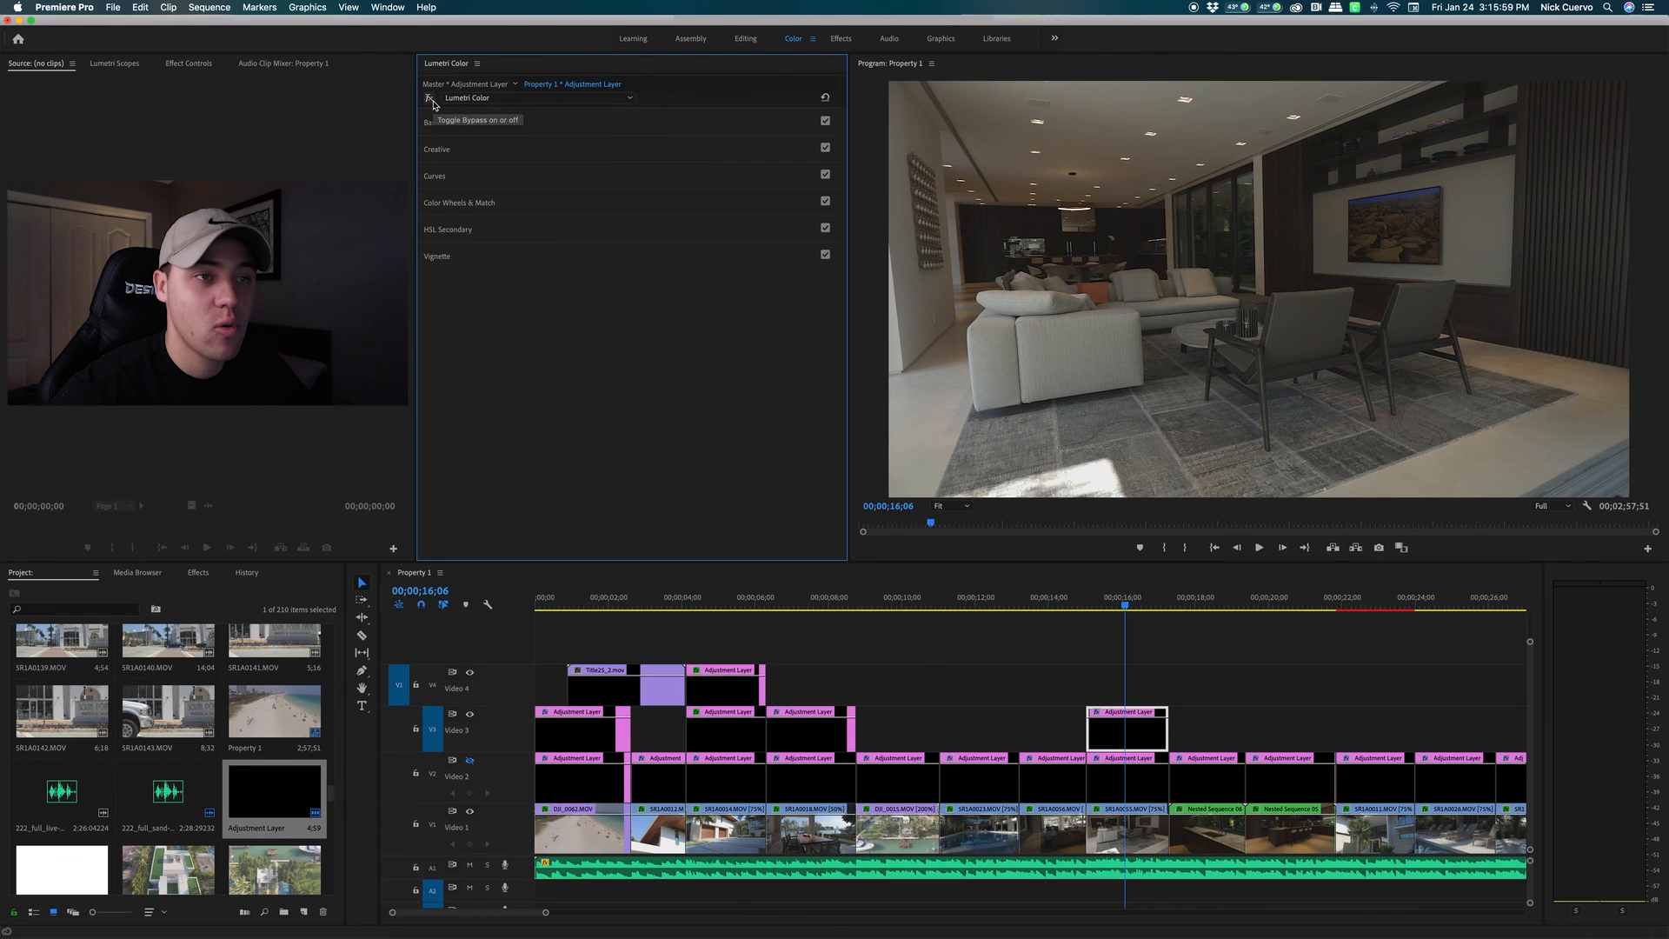
{"action": "left_click", "coordinate": [431, 100]}
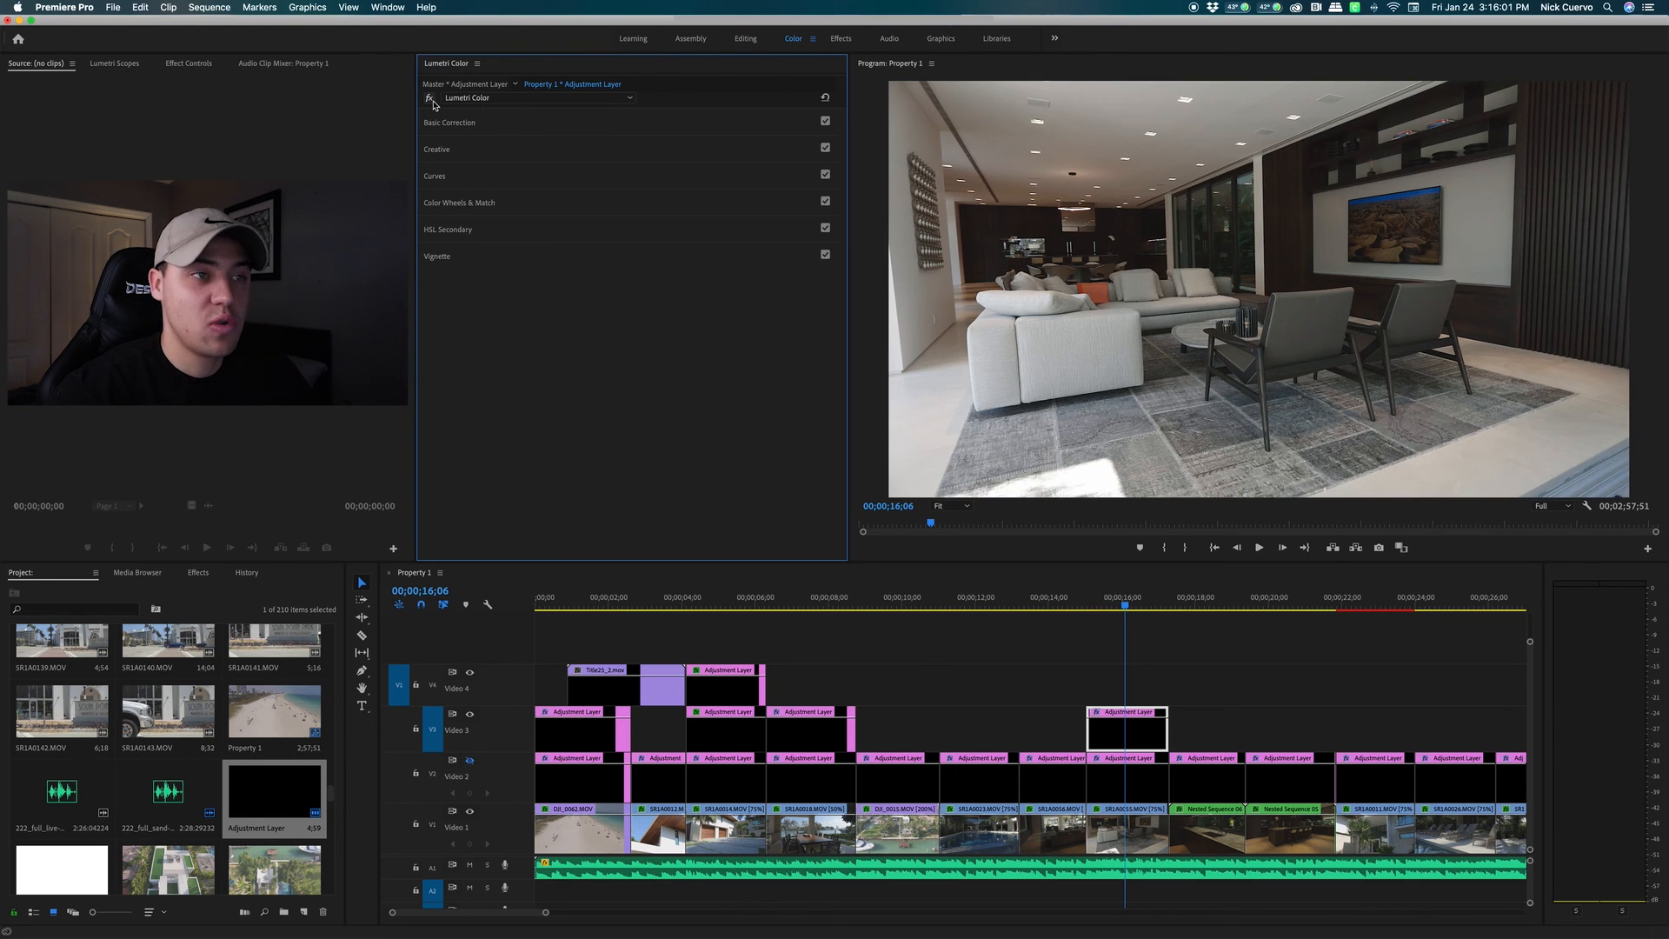
{"action": "left_click", "coordinate": [431, 100]}
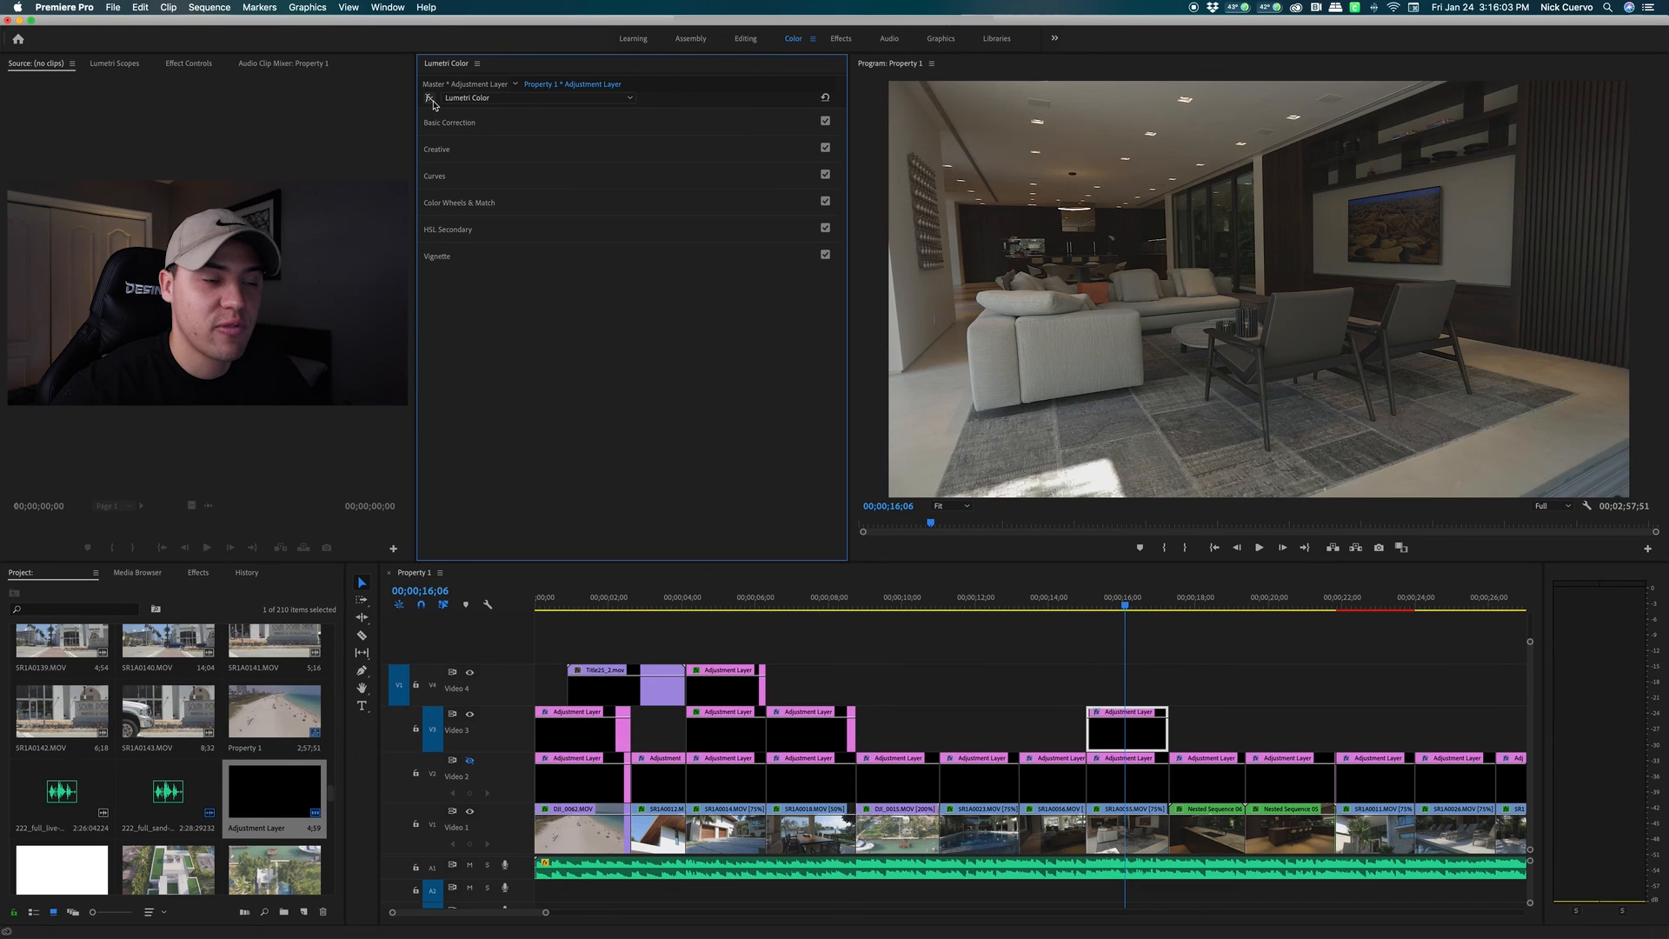
{"action": "left_click", "coordinate": [431, 100]}
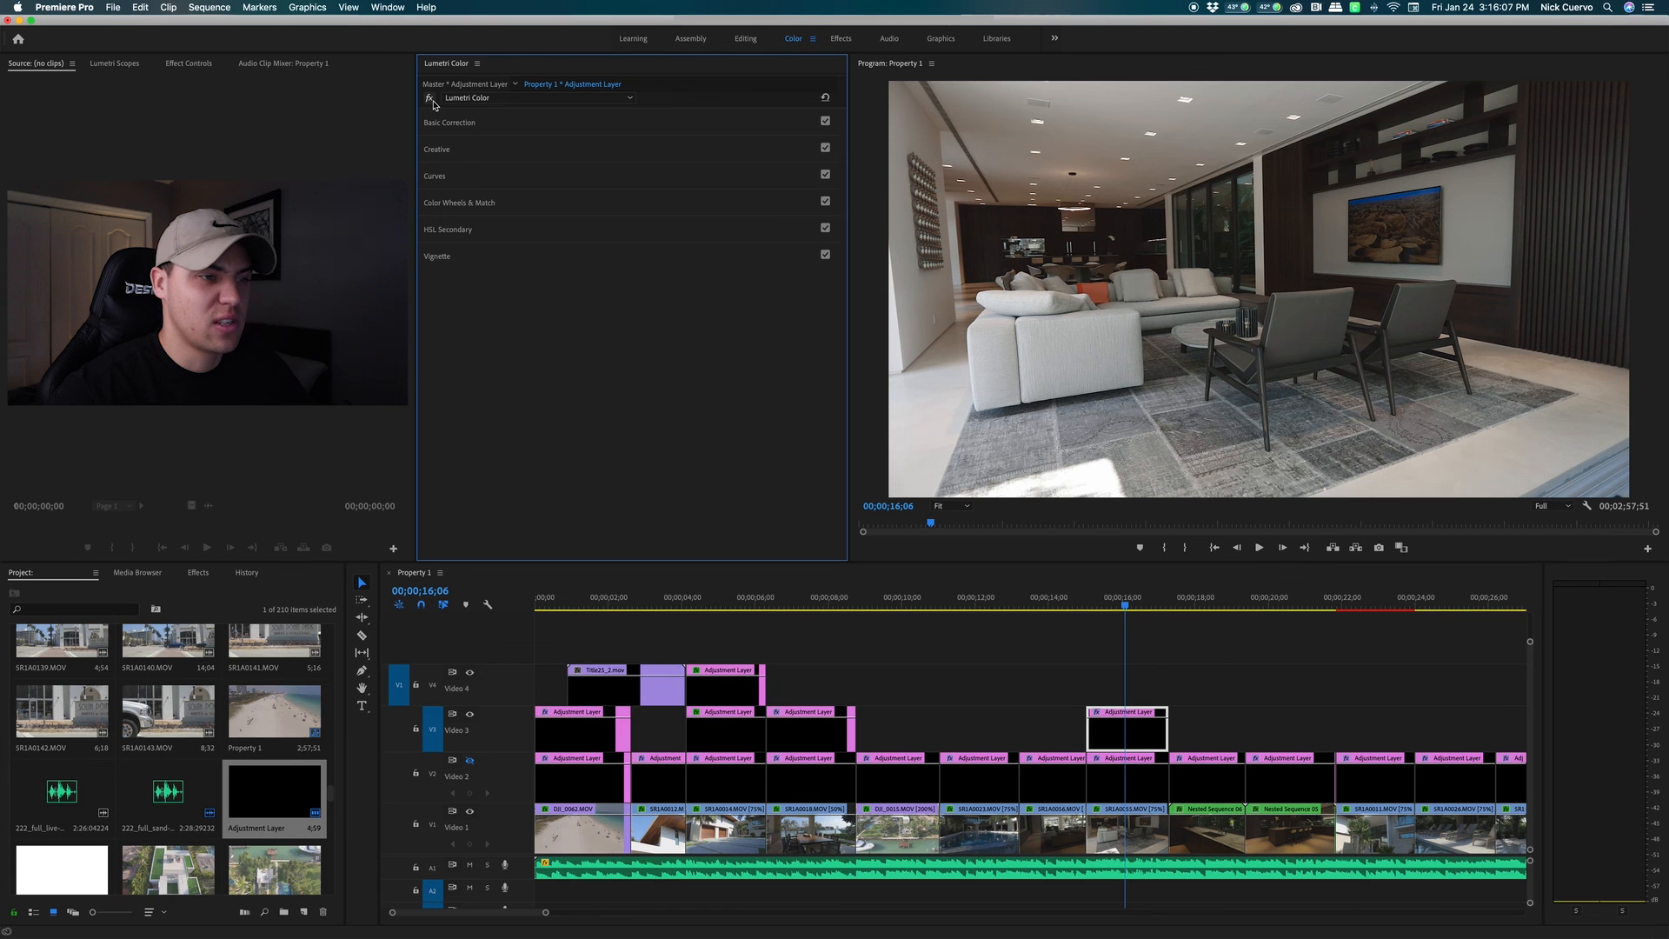
Play back the living-room shot from about 15;18 with the Lumetri grade re-enabled
{"action": "left_click_drag", "start_coordinate": [1117, 606], "coordinate": [1094, 611]}
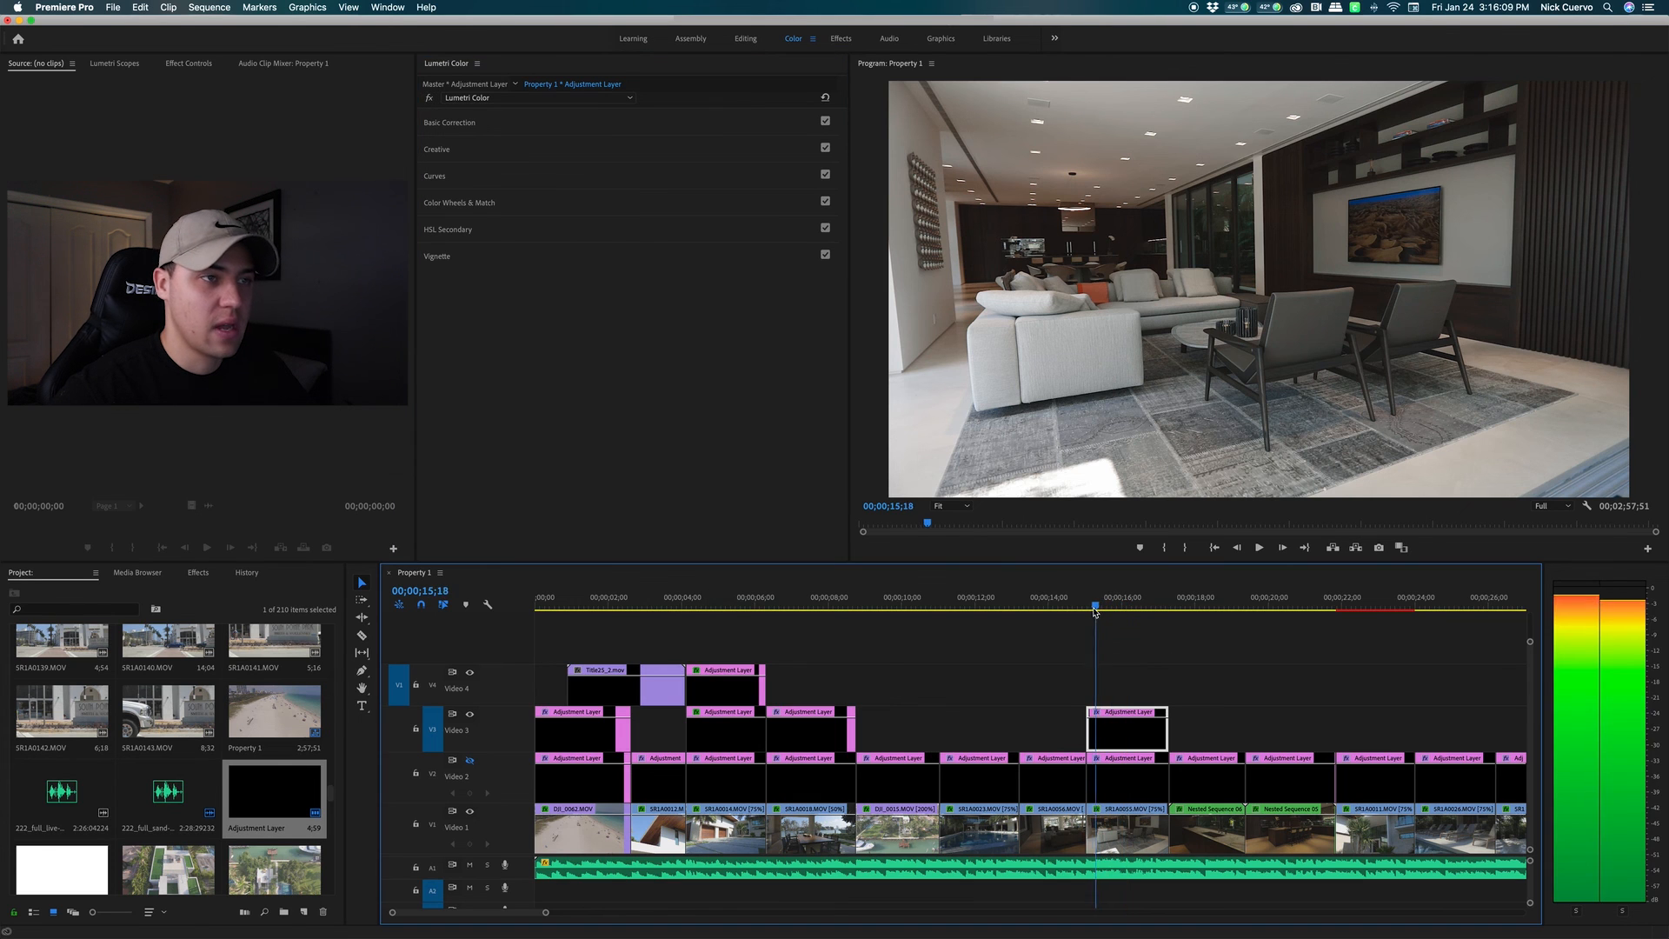
{"action": "key", "text": "space"}
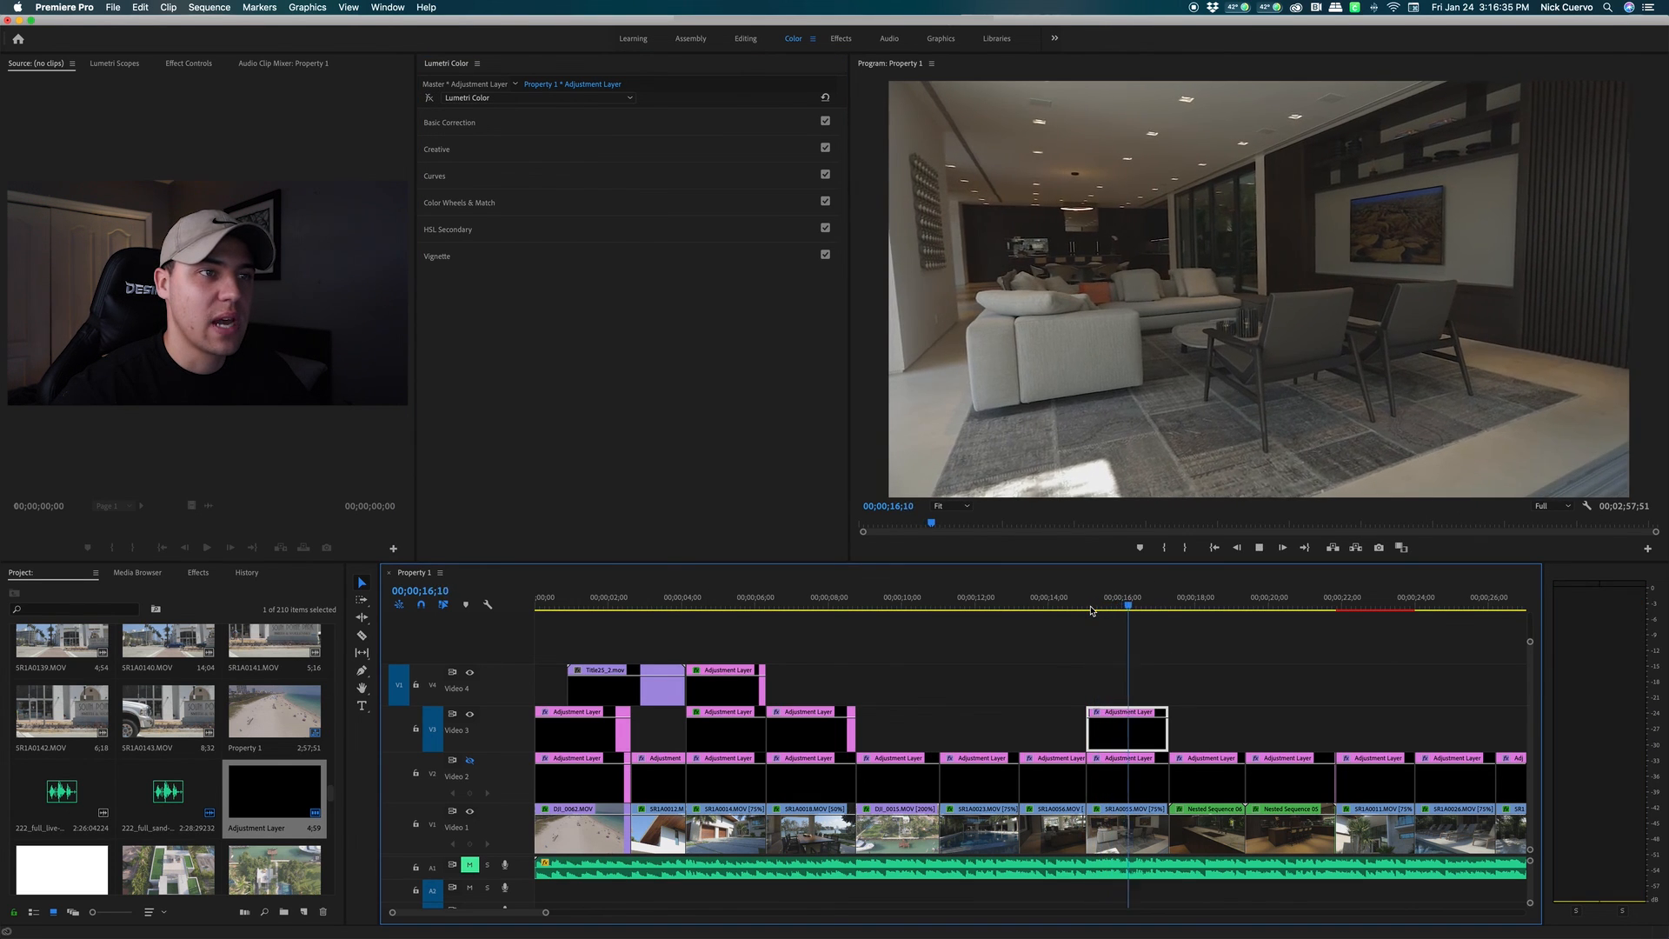
{"action": "key", "text": "space"}
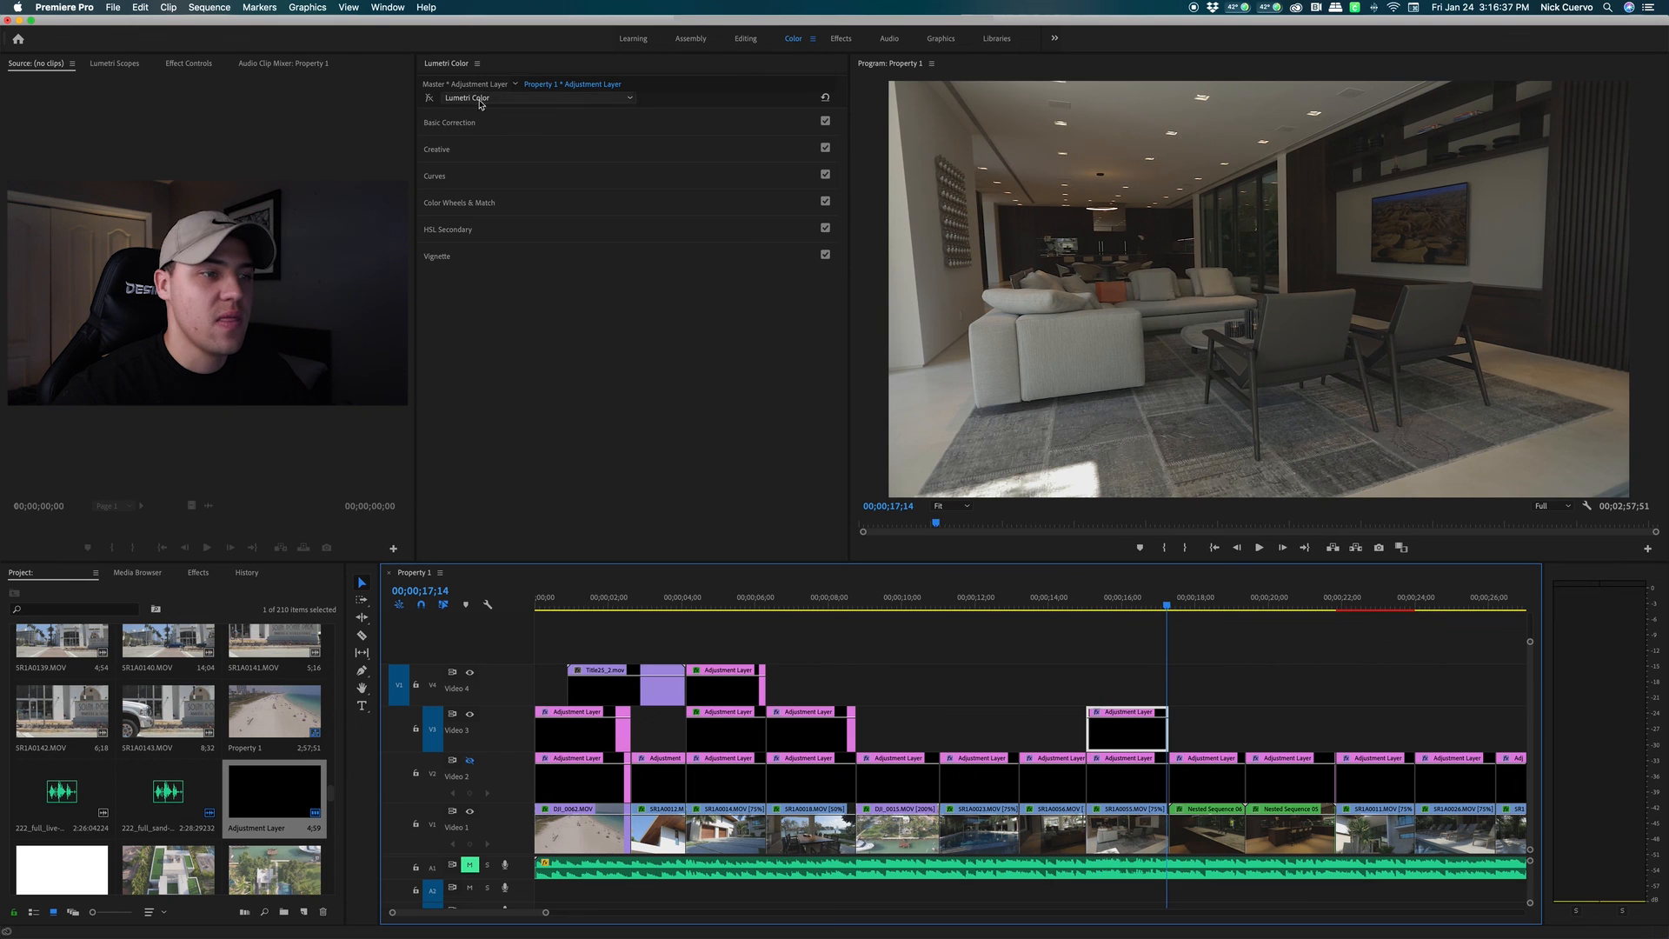
{"action": "left_click", "coordinate": [428, 97]}
{"action": "left_click_drag", "start_coordinate": [1110, 607], "coordinate": [1091, 609]}
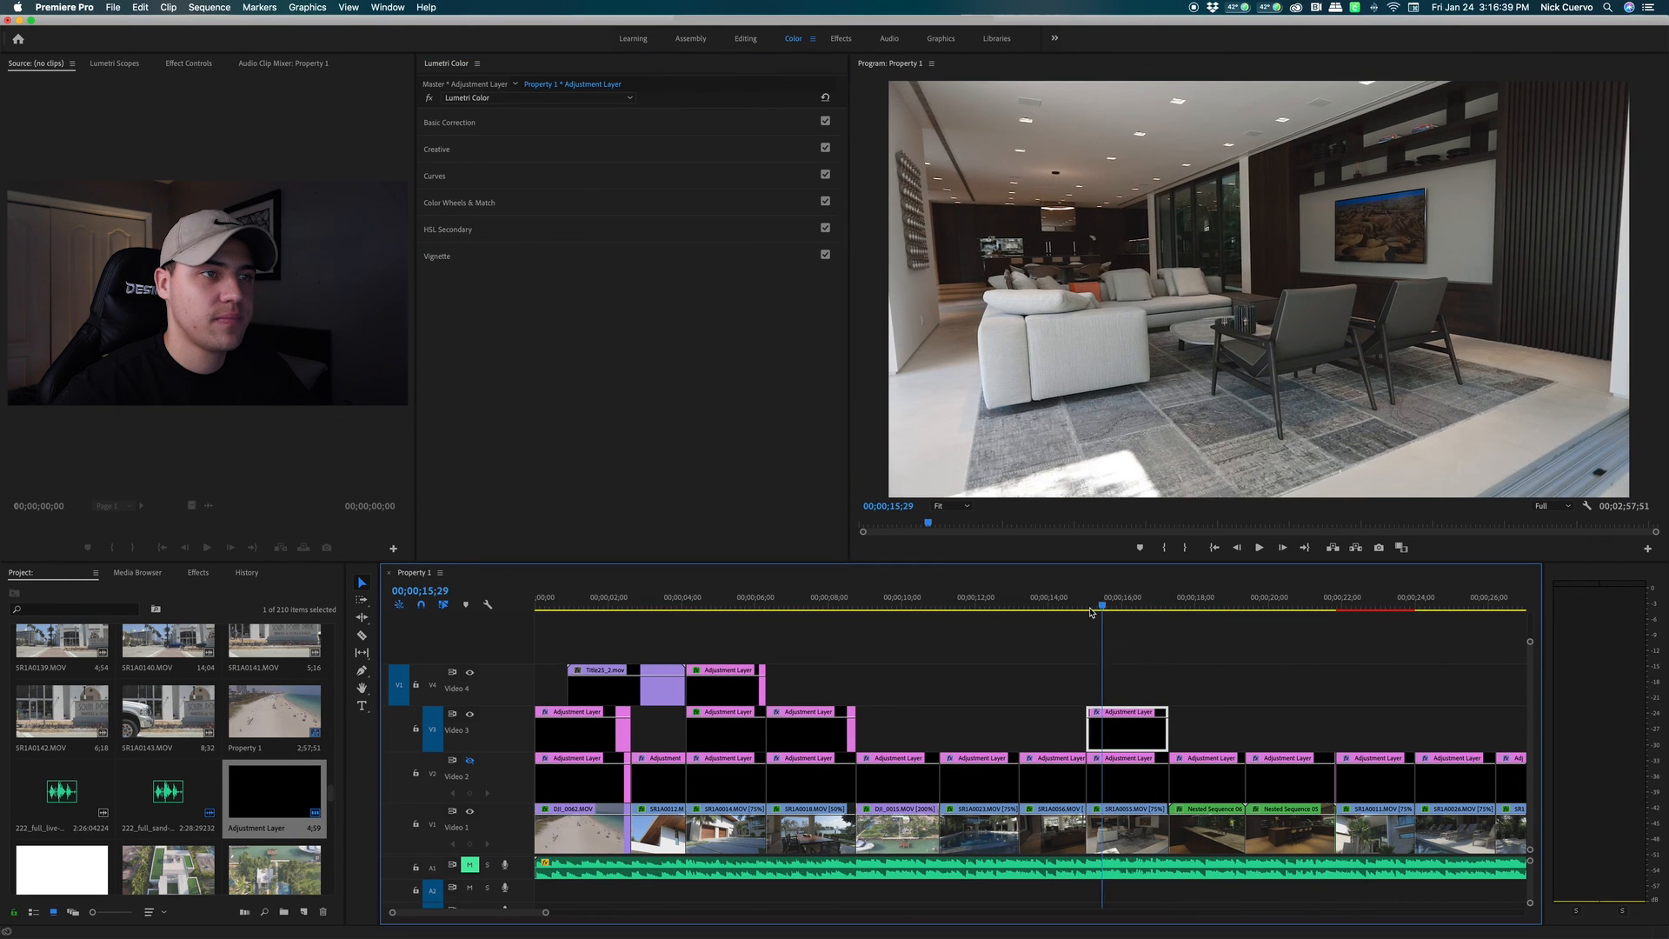
{"action": "key", "text": "space"}
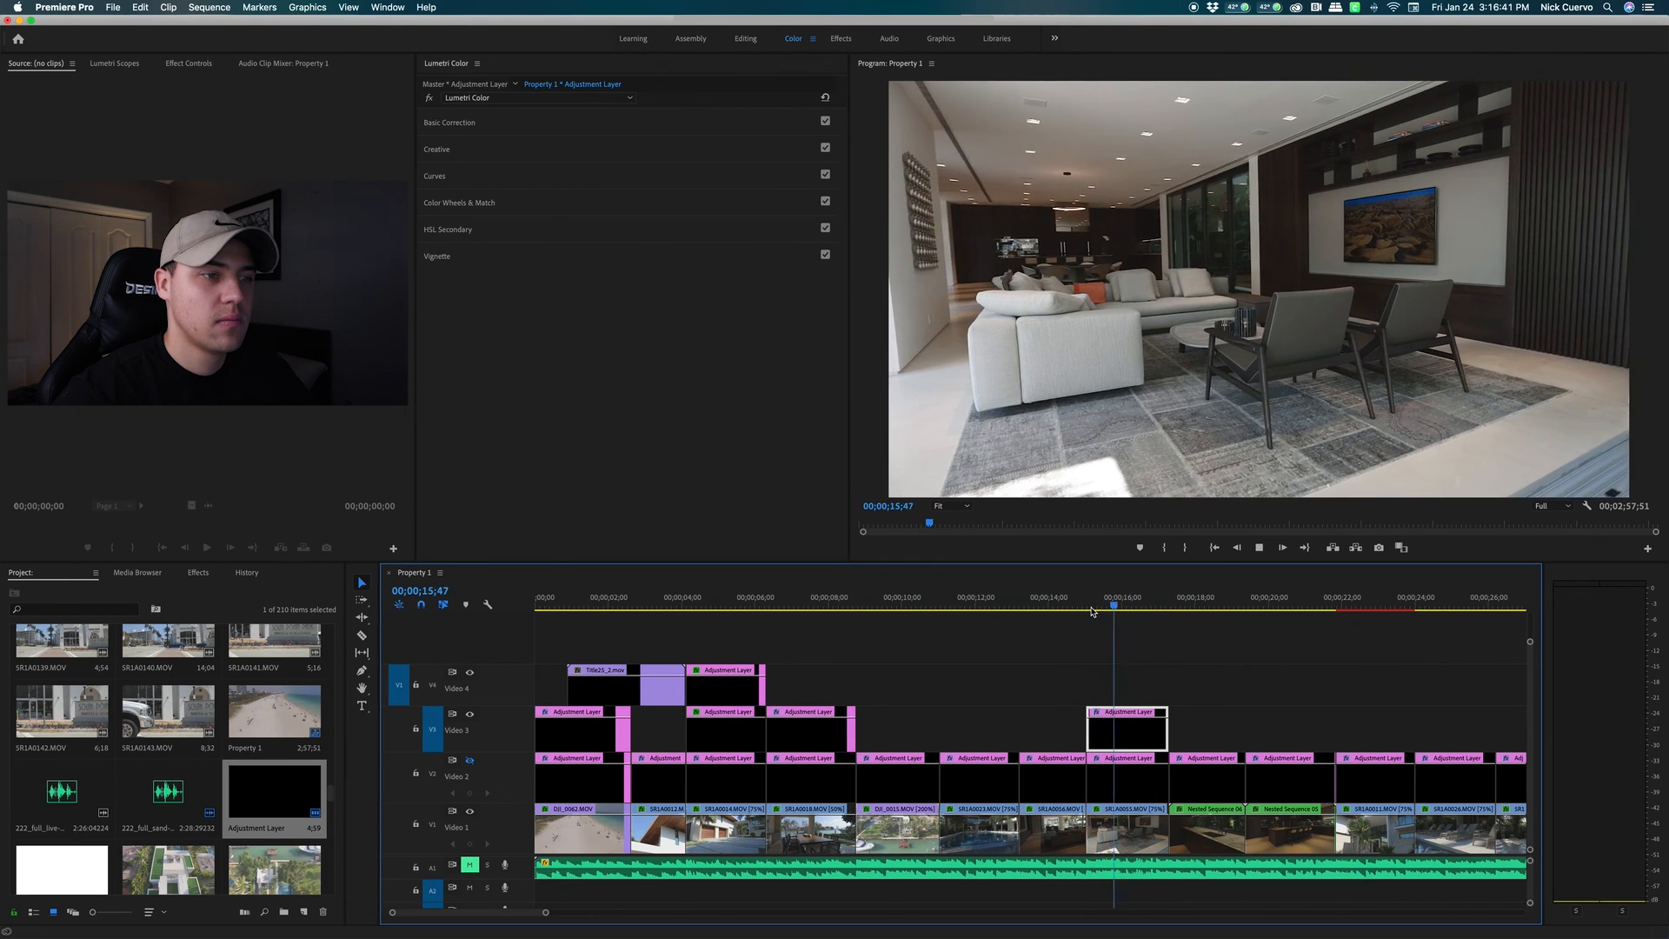
{"action": "key", "text": "space"}
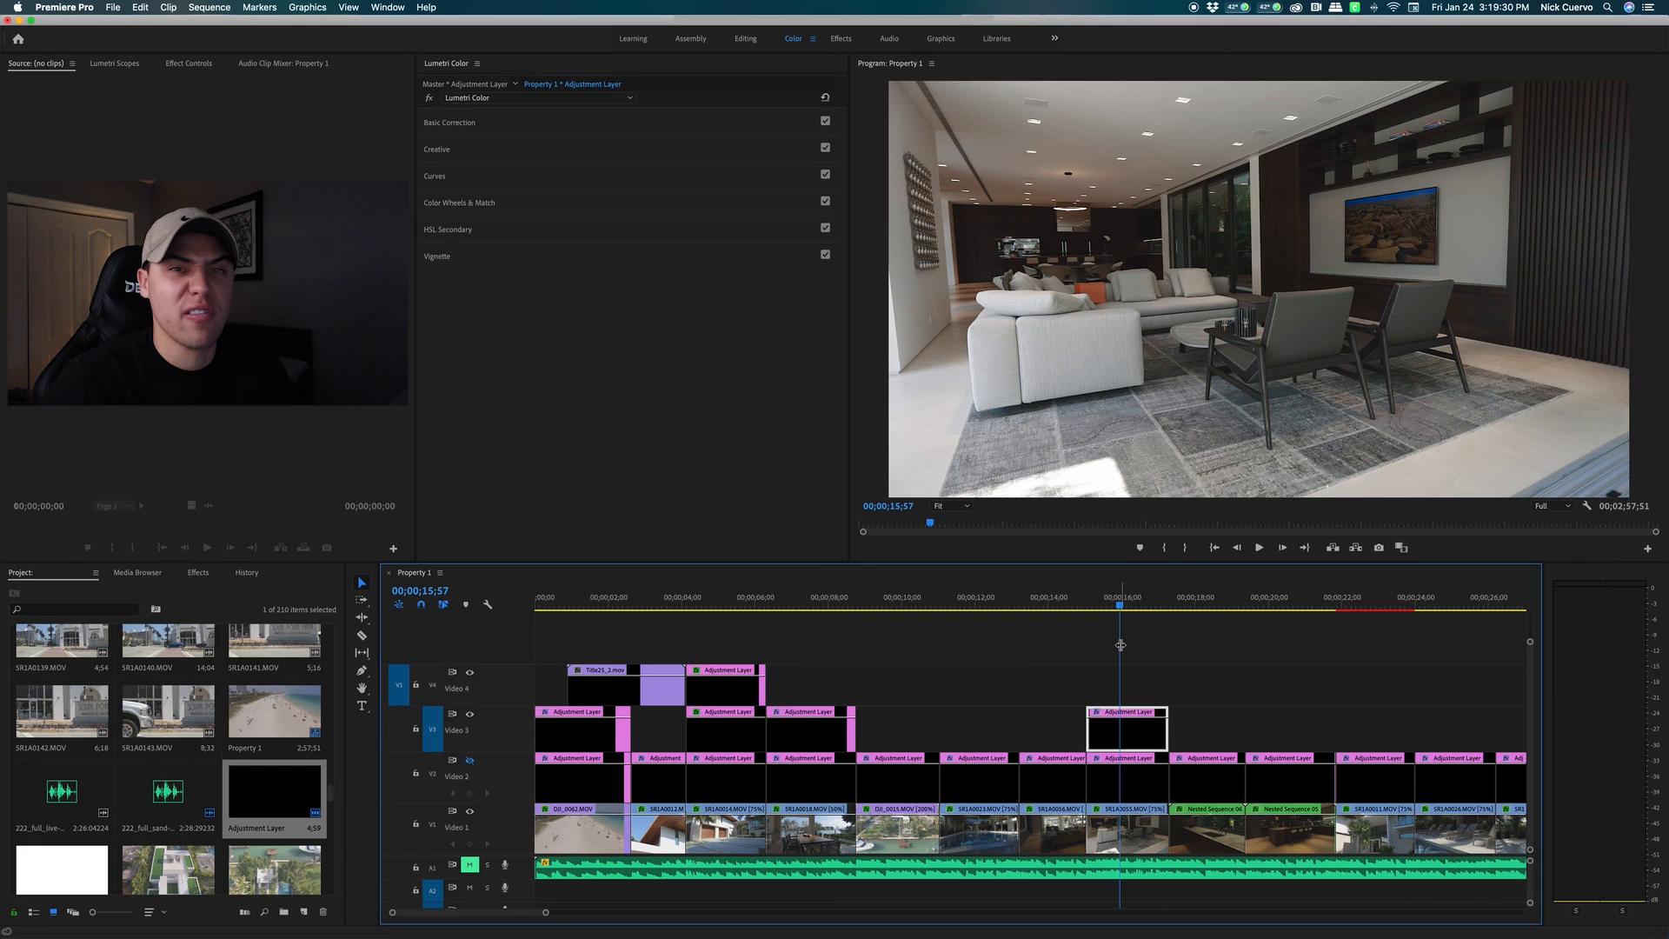
Place a new adjustment layer on Video 4 at the playhead, trimmed to end with the living-room shot
{"action": "left_click", "coordinate": [1149, 646]}
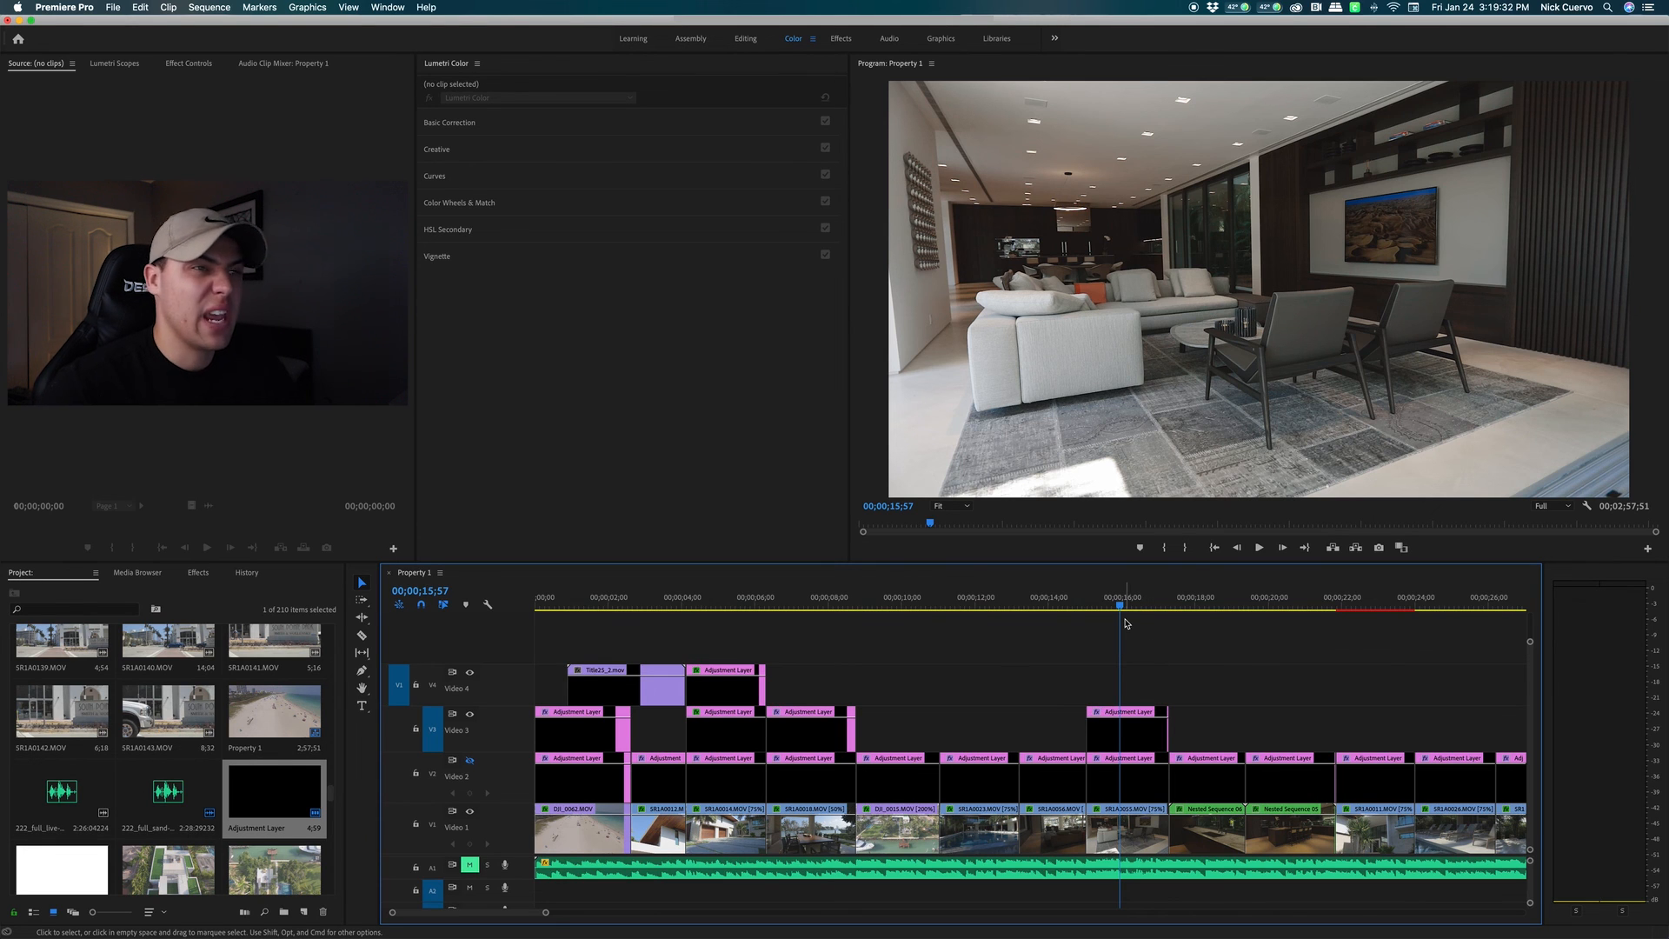
{"action": "left_click_drag", "start_coordinate": [258, 814], "coordinate": [1095, 696]}
{"action": "left_click", "coordinate": [1252, 697]}
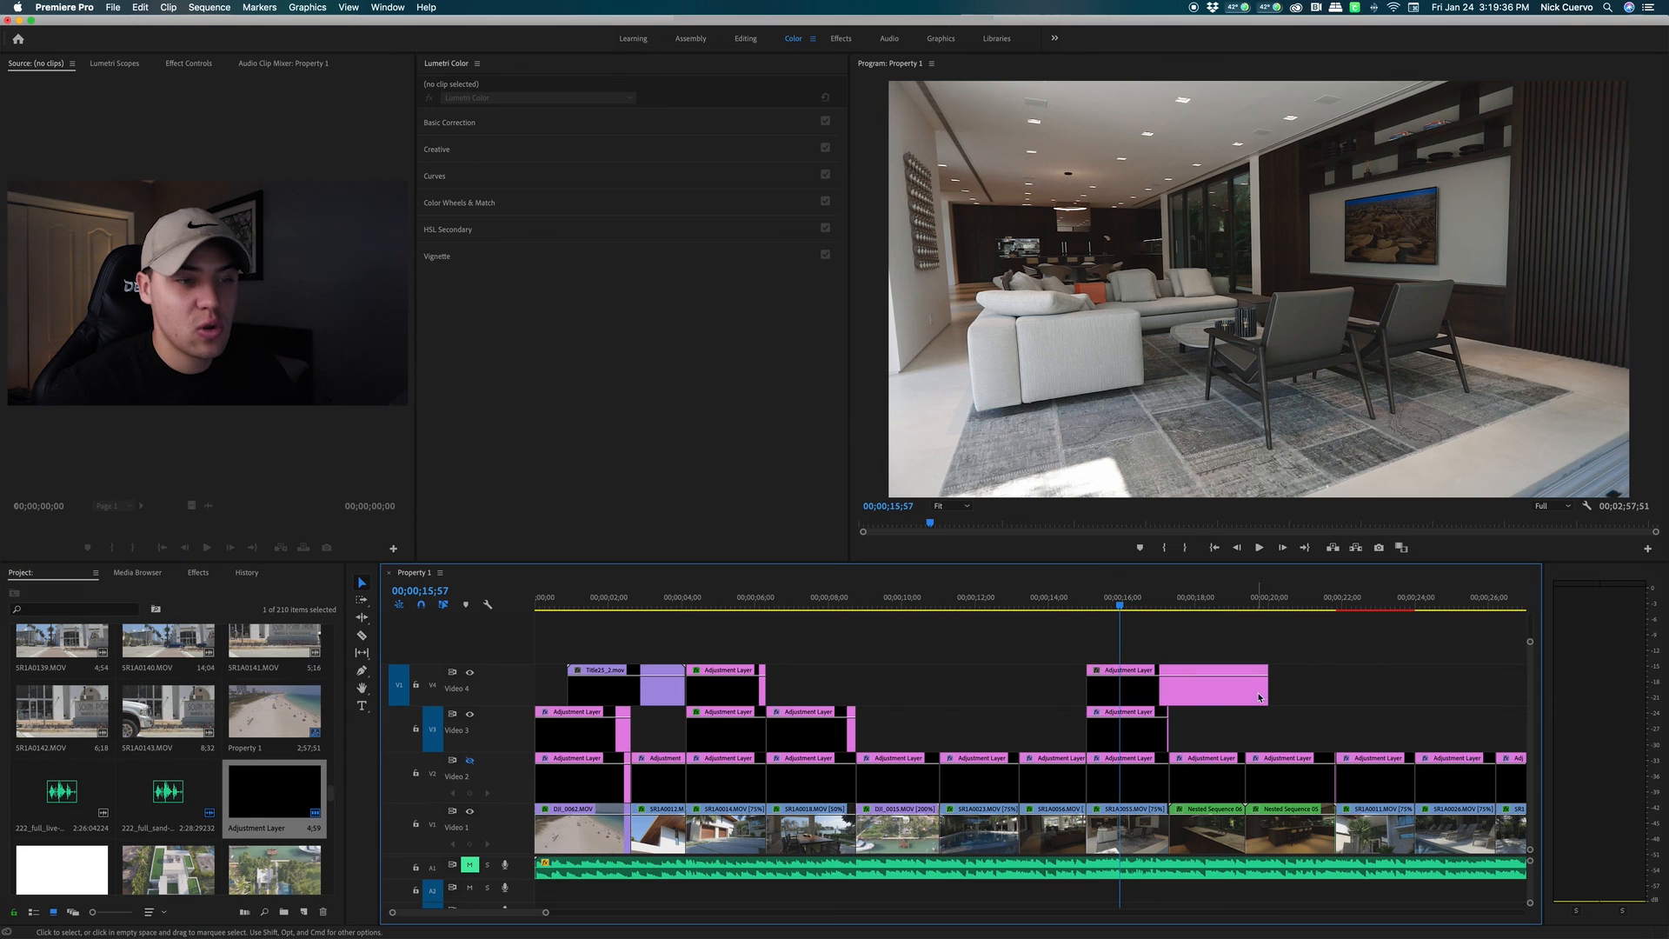
{"action": "left_click_drag", "start_coordinate": [1262, 689], "coordinate": [1165, 692]}
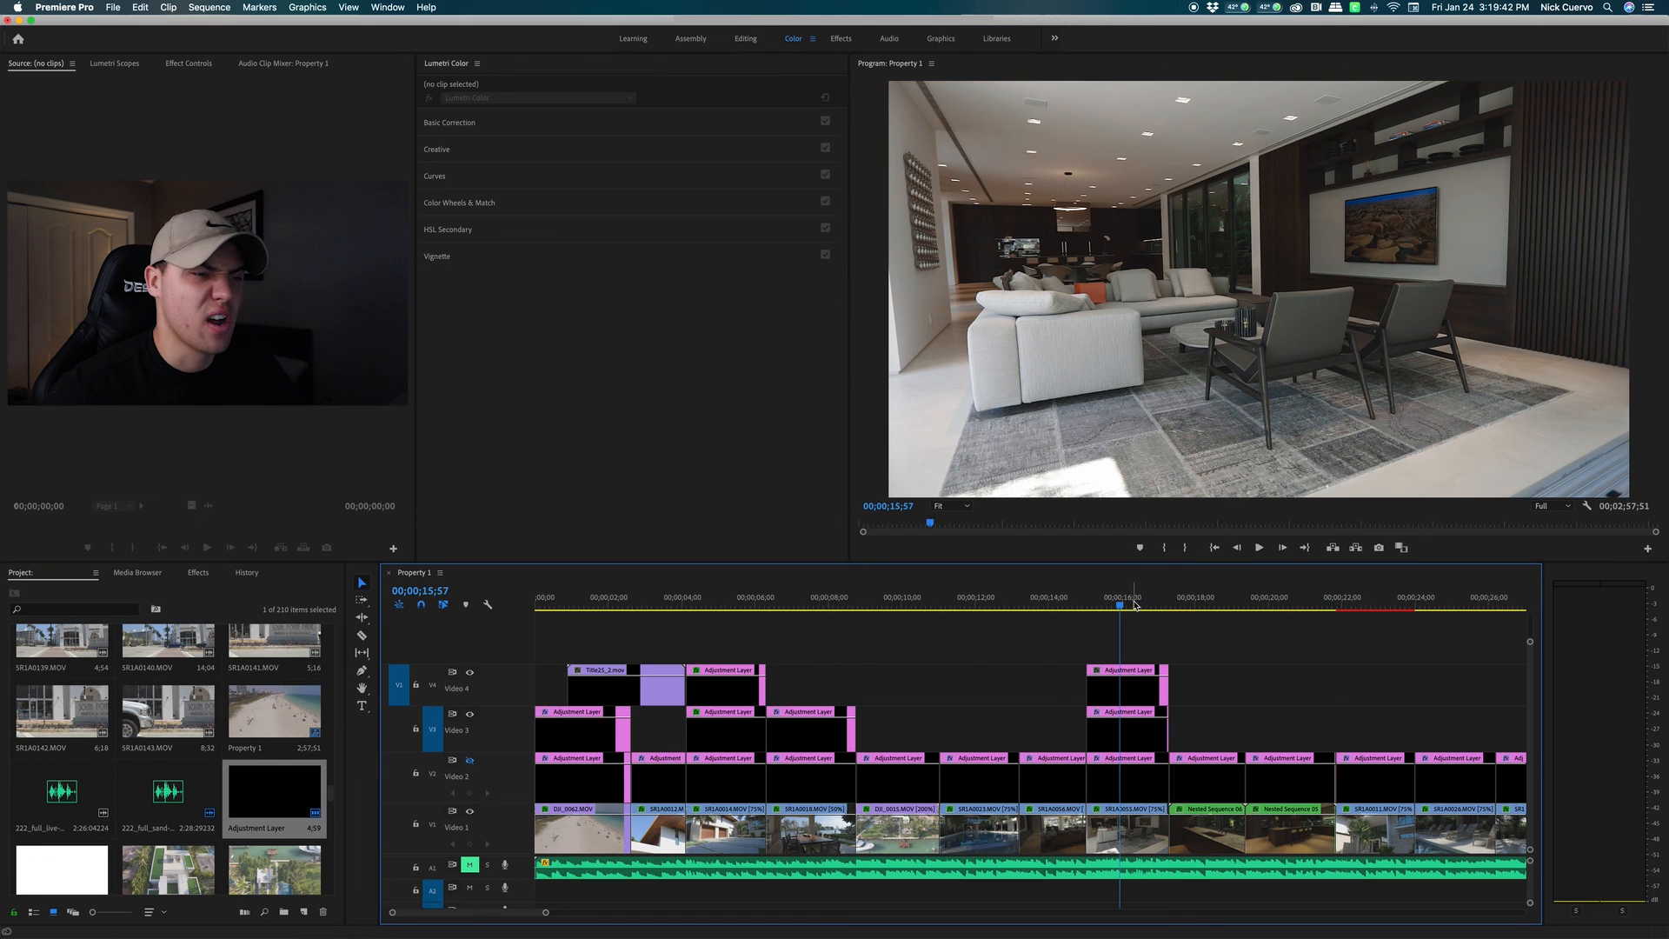
{"action": "left_click", "coordinate": [1134, 691]}
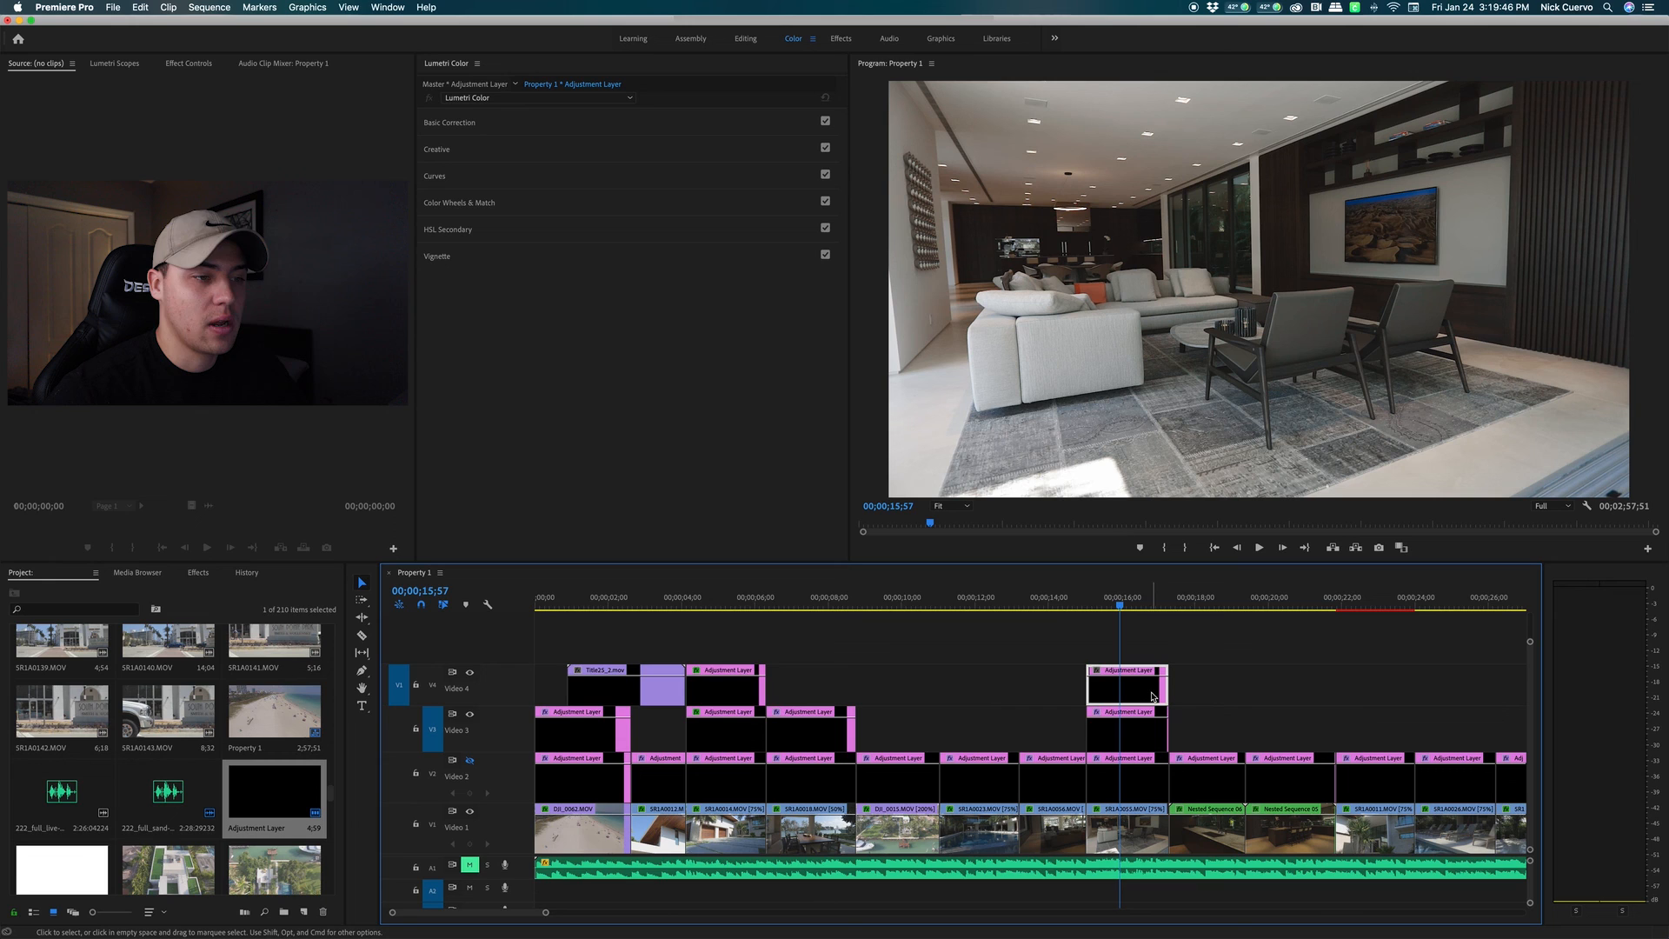
Raise the Video 4 adjustment layer's Lumetri Creative Sharpen to 30.4
{"action": "left_click", "coordinate": [491, 125]}
{"action": "left_click", "coordinate": [494, 127]}
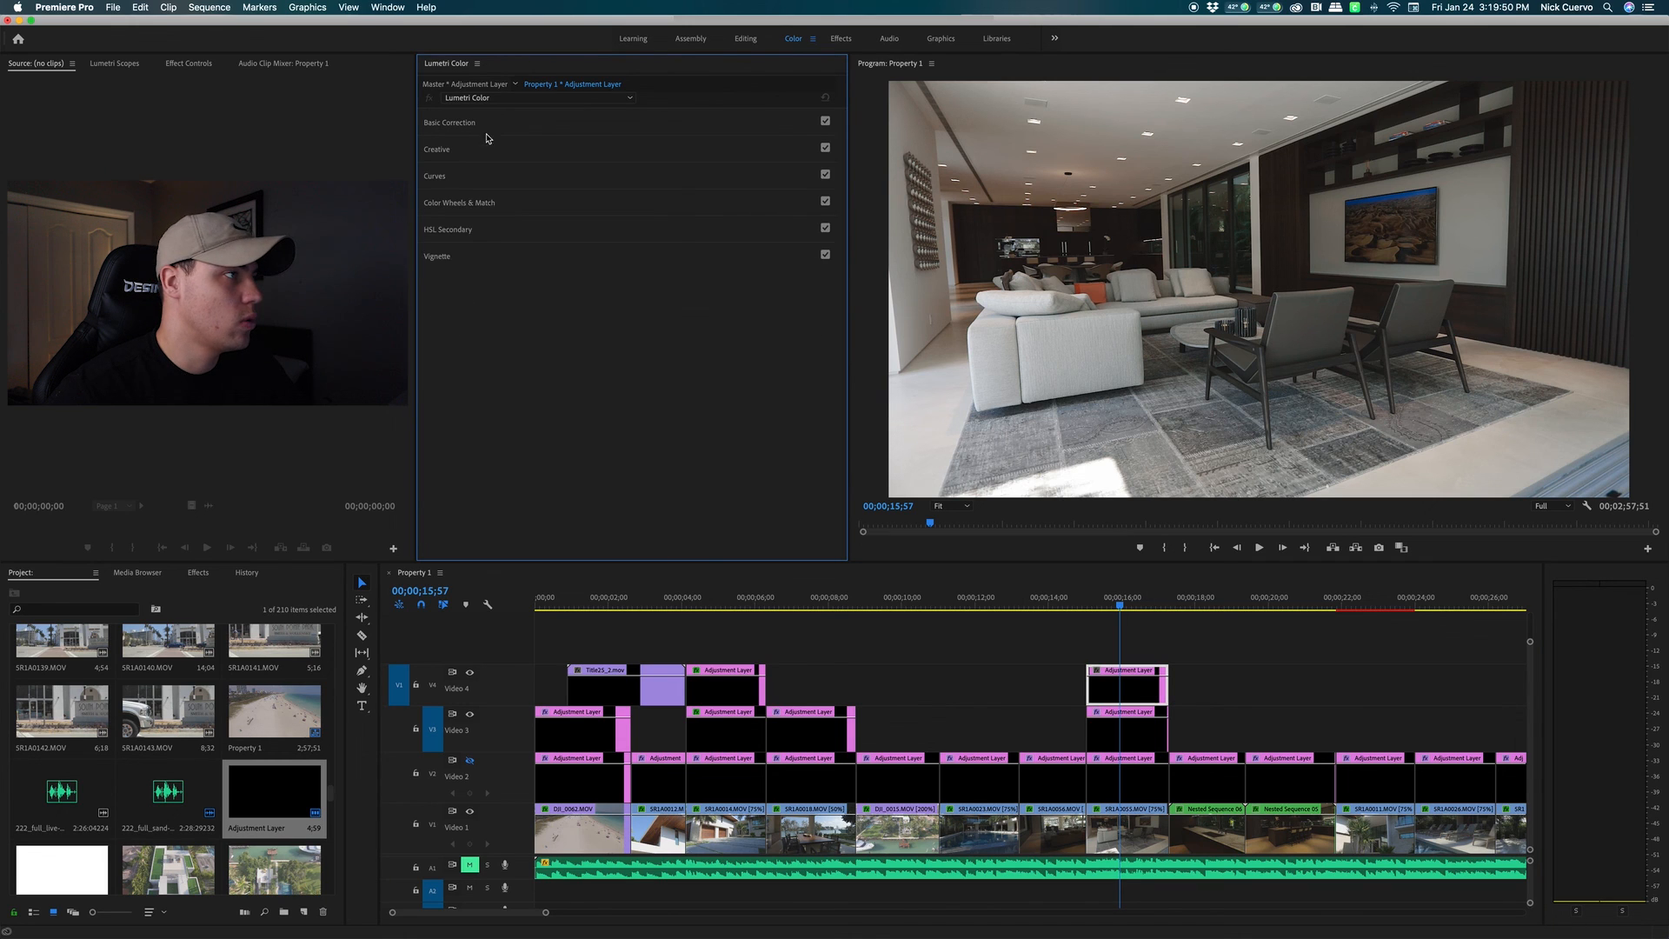
{"action": "left_click", "coordinate": [488, 157]}
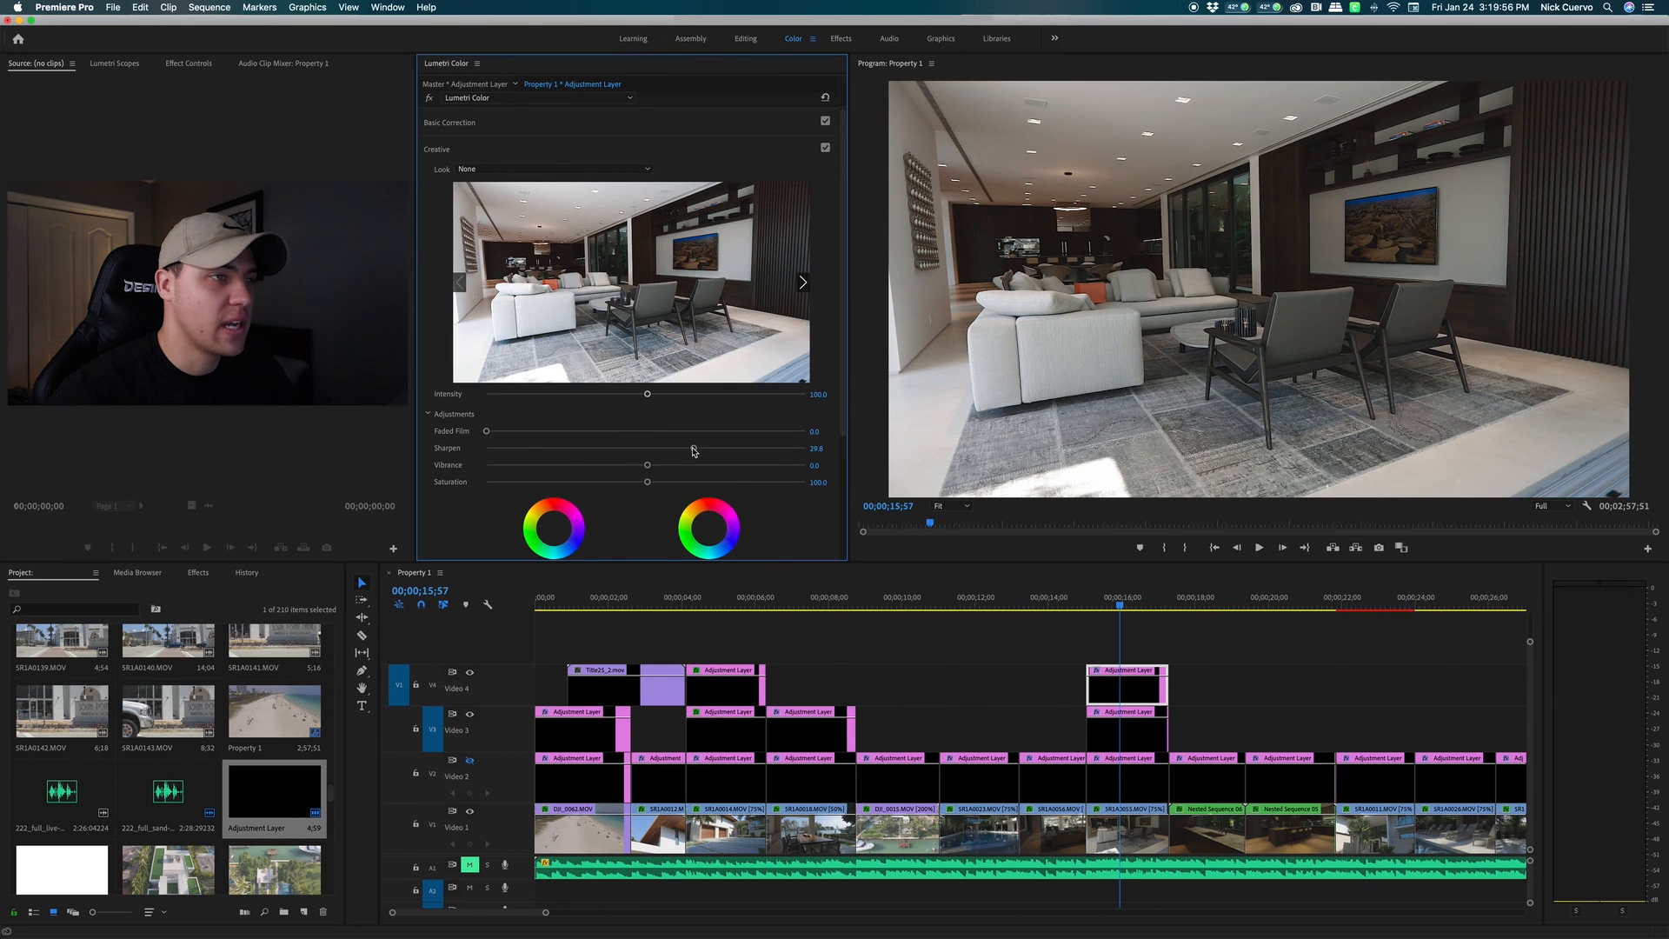
{"action": "left_click_drag", "start_coordinate": [695, 450], "coordinate": [697, 452]}
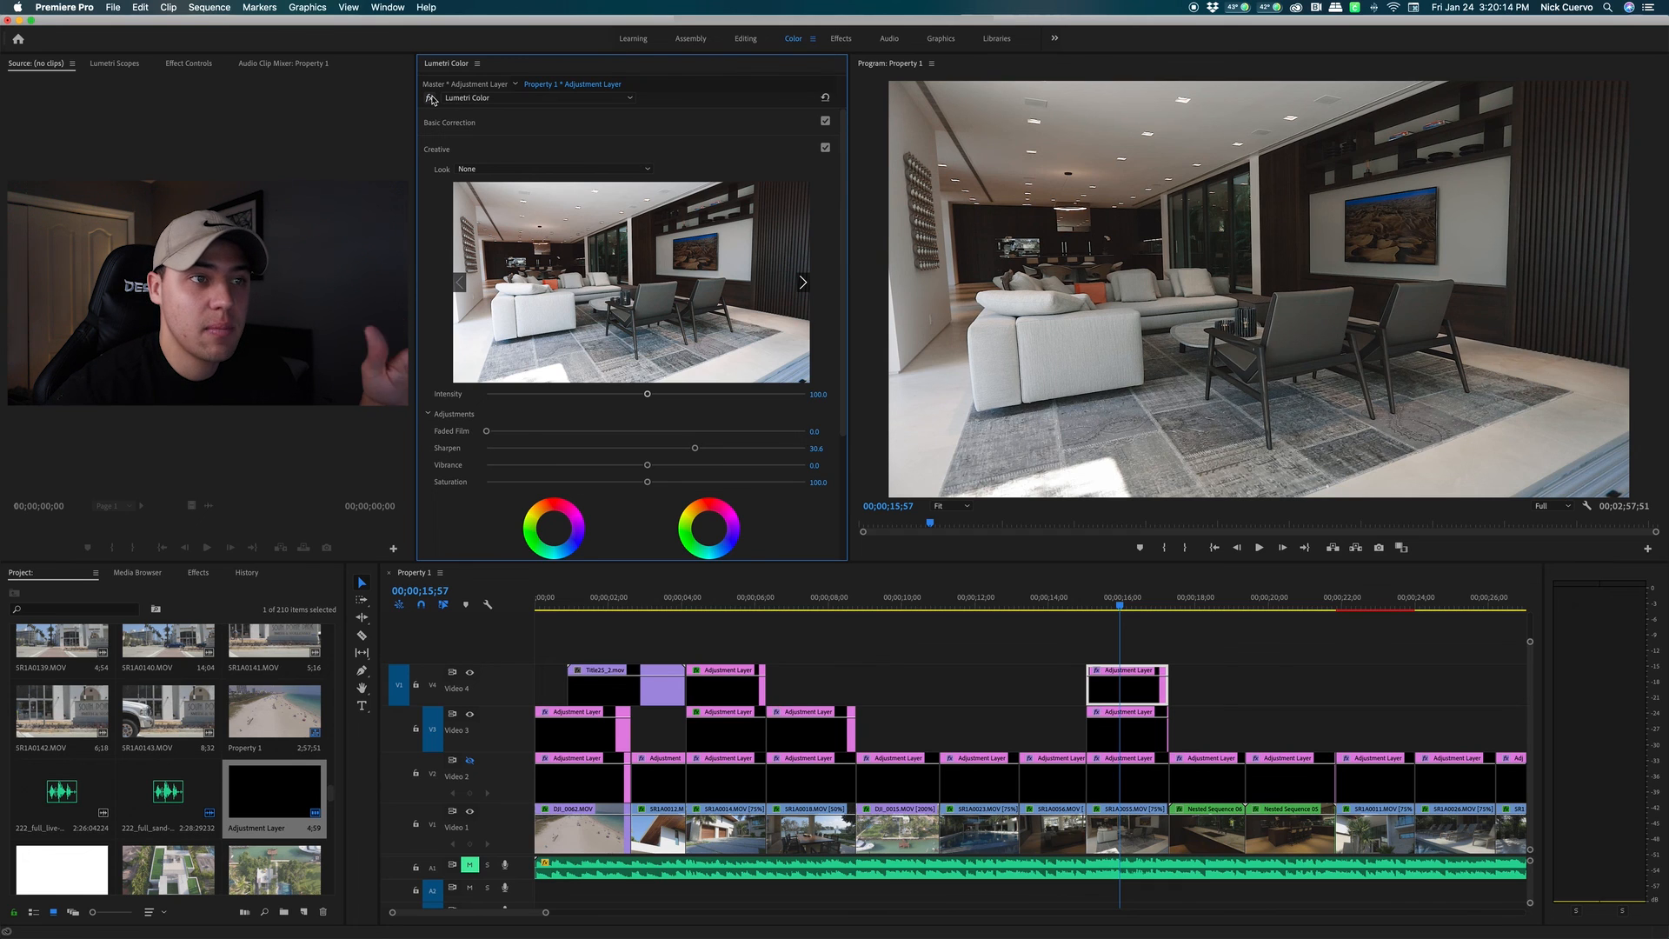
Stretch the start of the Video 4 sharpening layer back over the outdoor dining shot
{"action": "left_click", "coordinate": [1174, 640]}
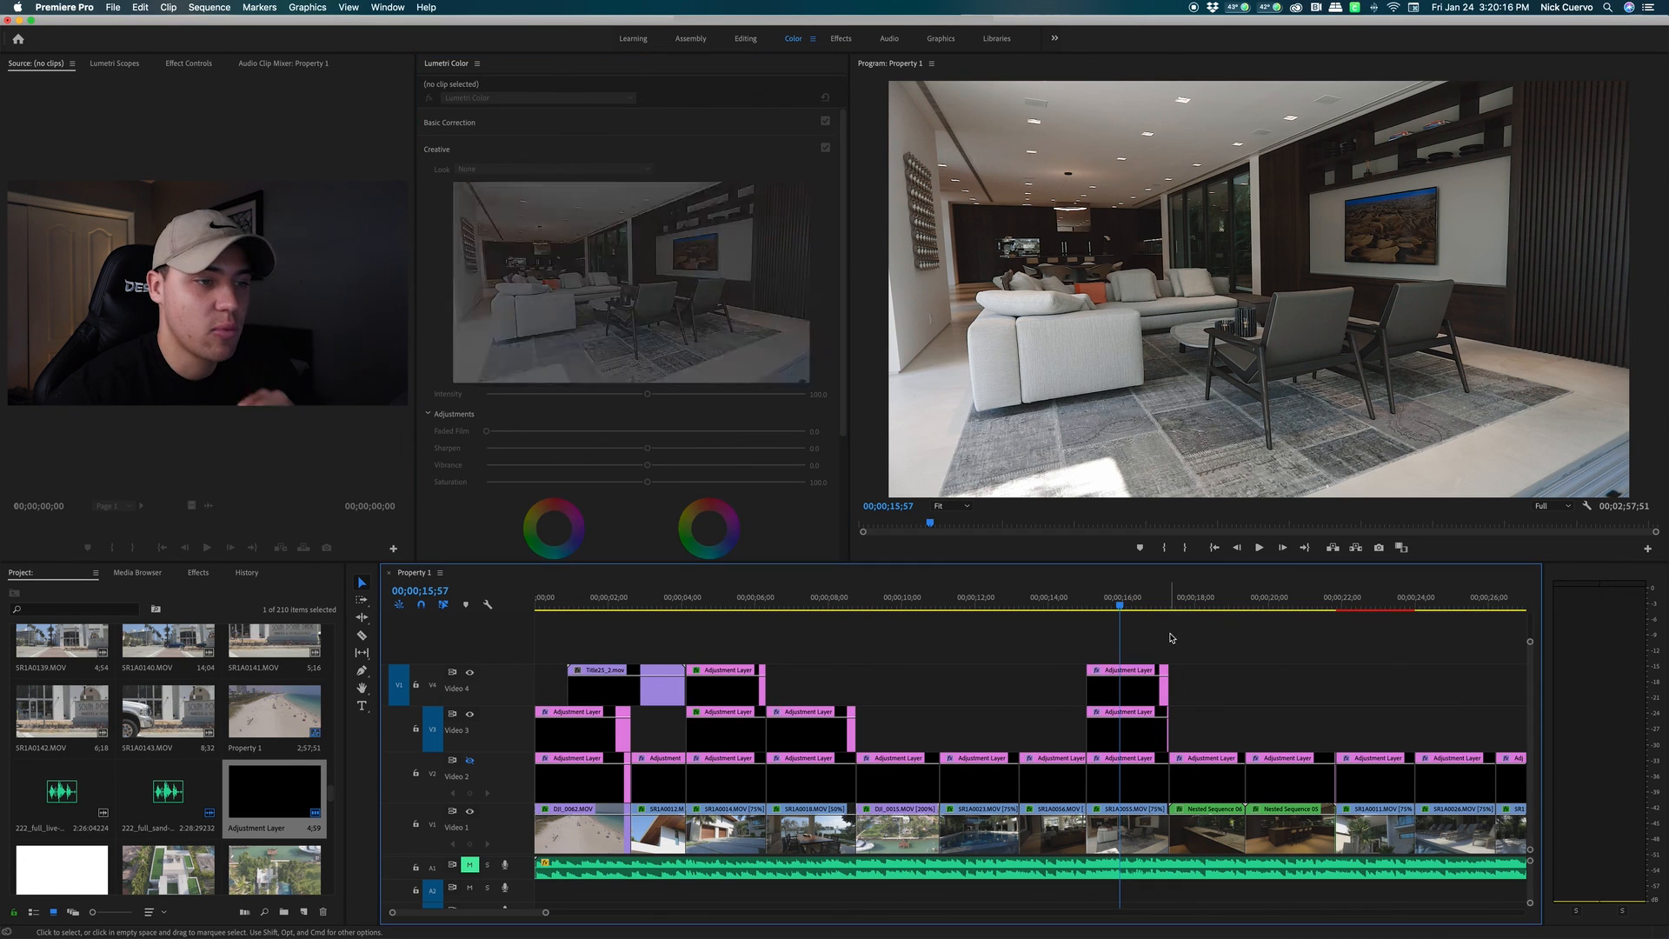
{"action": "left_click", "coordinate": [1124, 691]}
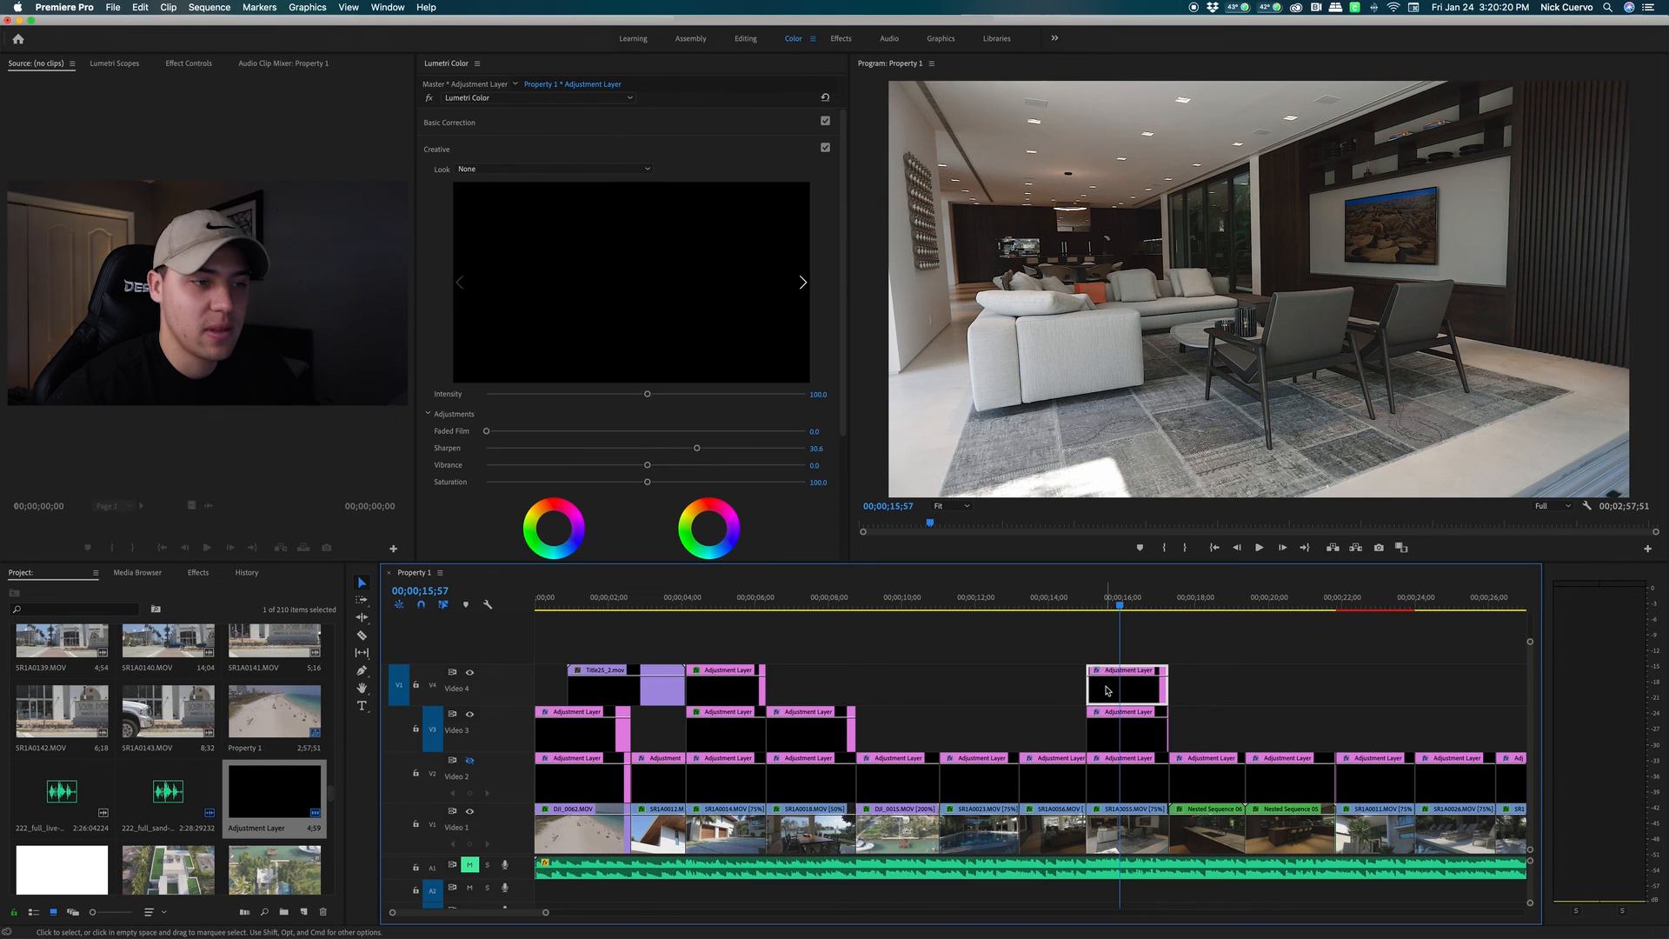
{"action": "left_click_drag", "start_coordinate": [1088, 688], "coordinate": [768, 687]}
Razor the Video 4 layer after the dining shot and at the living-room shot, then delete the middle piece
{"action": "key", "text": "c"}
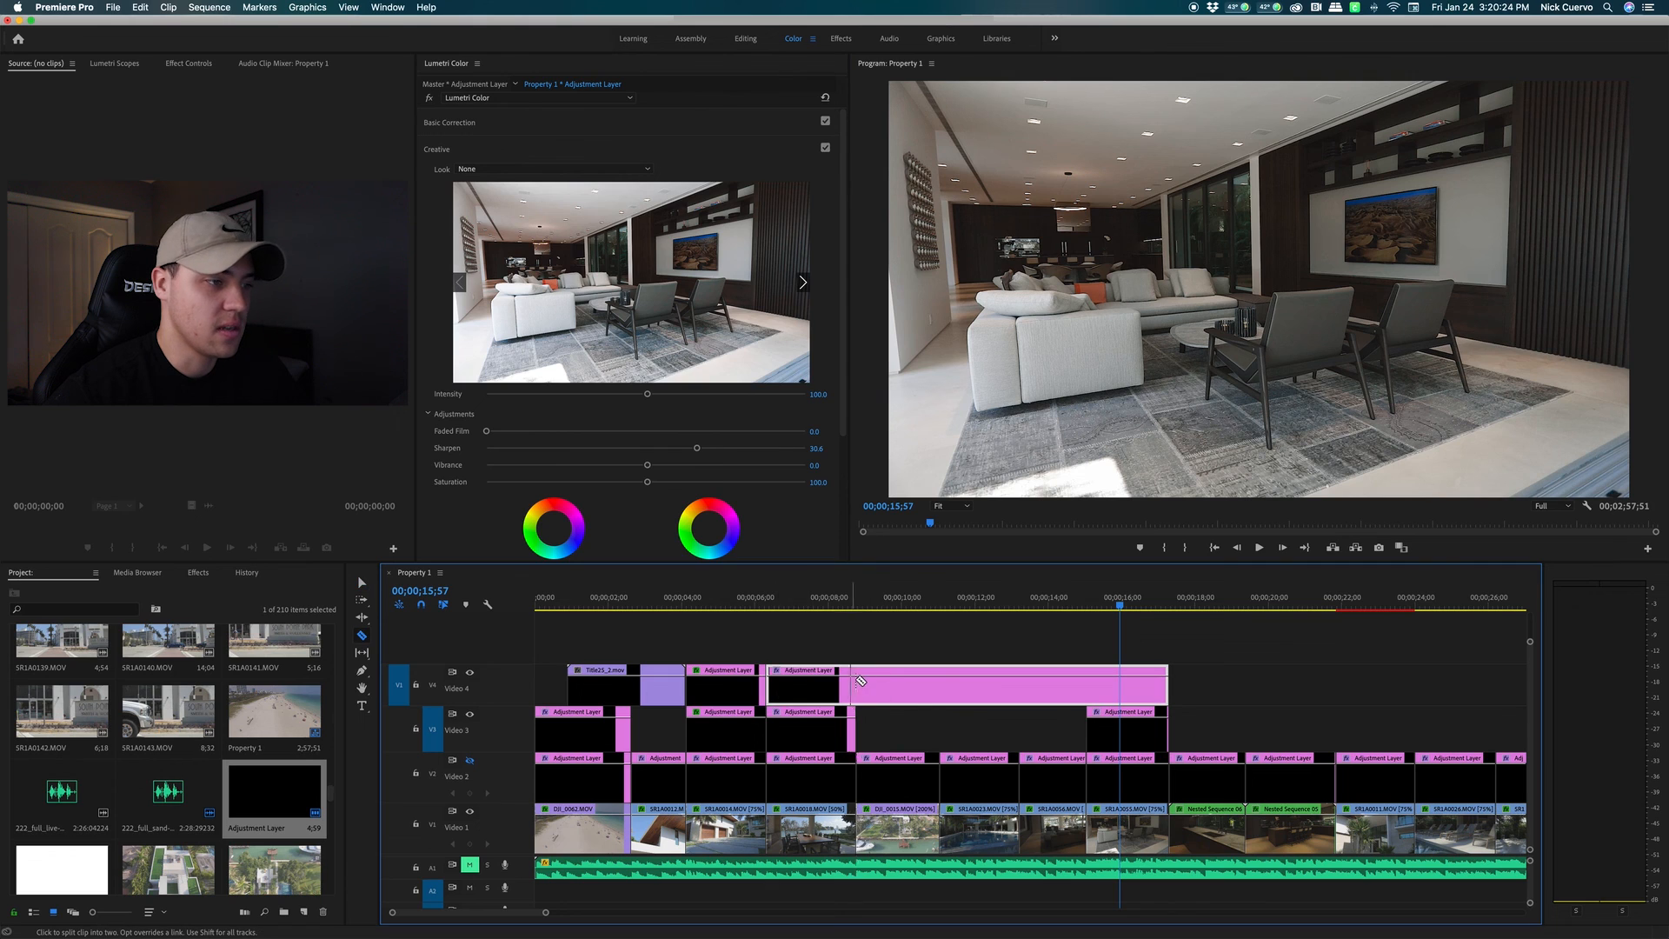
{"action": "left_click", "coordinate": [856, 686]}
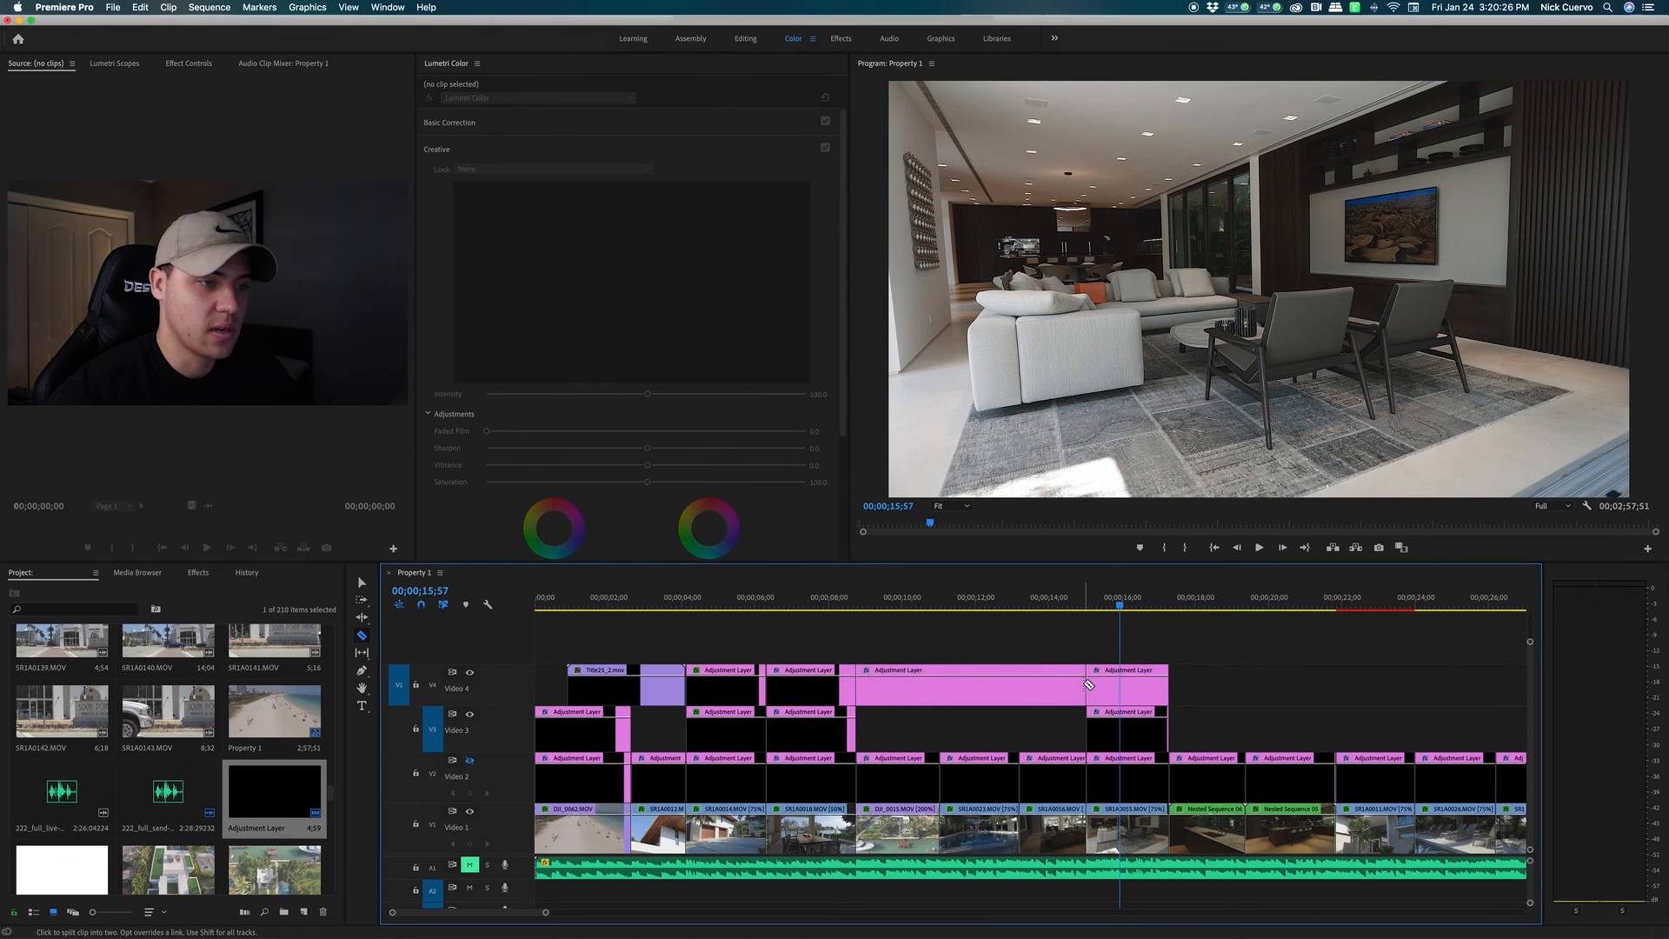
{"action": "left_click", "coordinate": [1085, 686]}
{"action": "key", "text": "v"}
{"action": "left_click", "coordinate": [991, 695]}
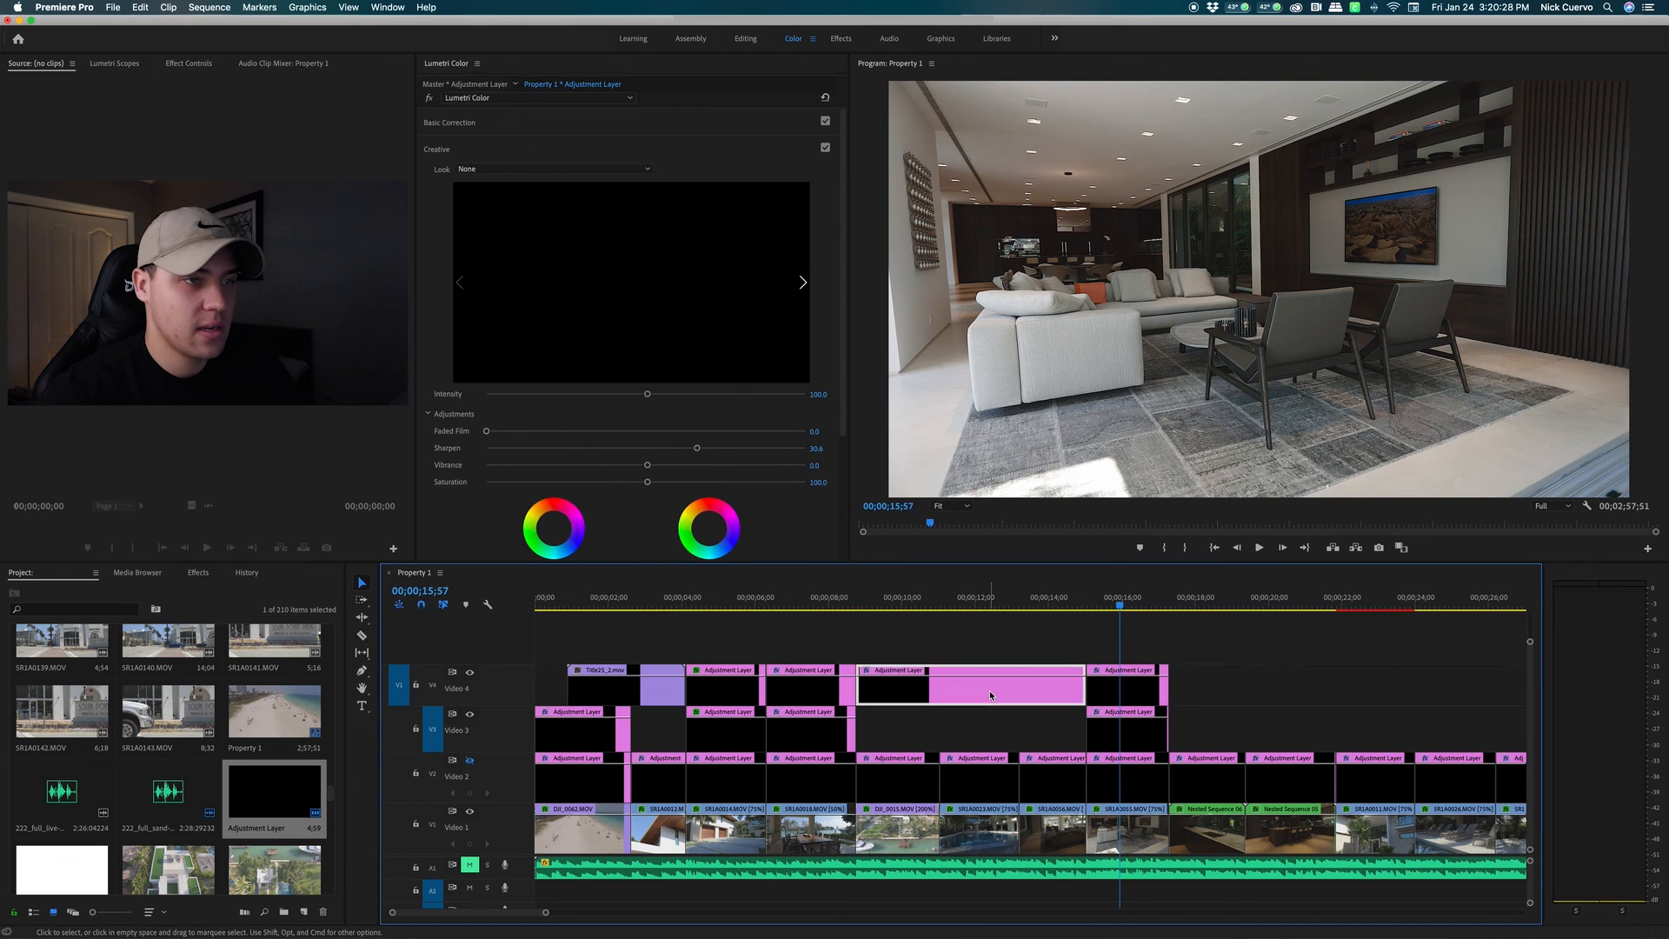
{"action": "key", "text": "Delete"}
Select the Video 4 piece over the dining shot to check its sharpen 30.4, no-look settings
{"action": "left_click", "coordinate": [818, 607]}
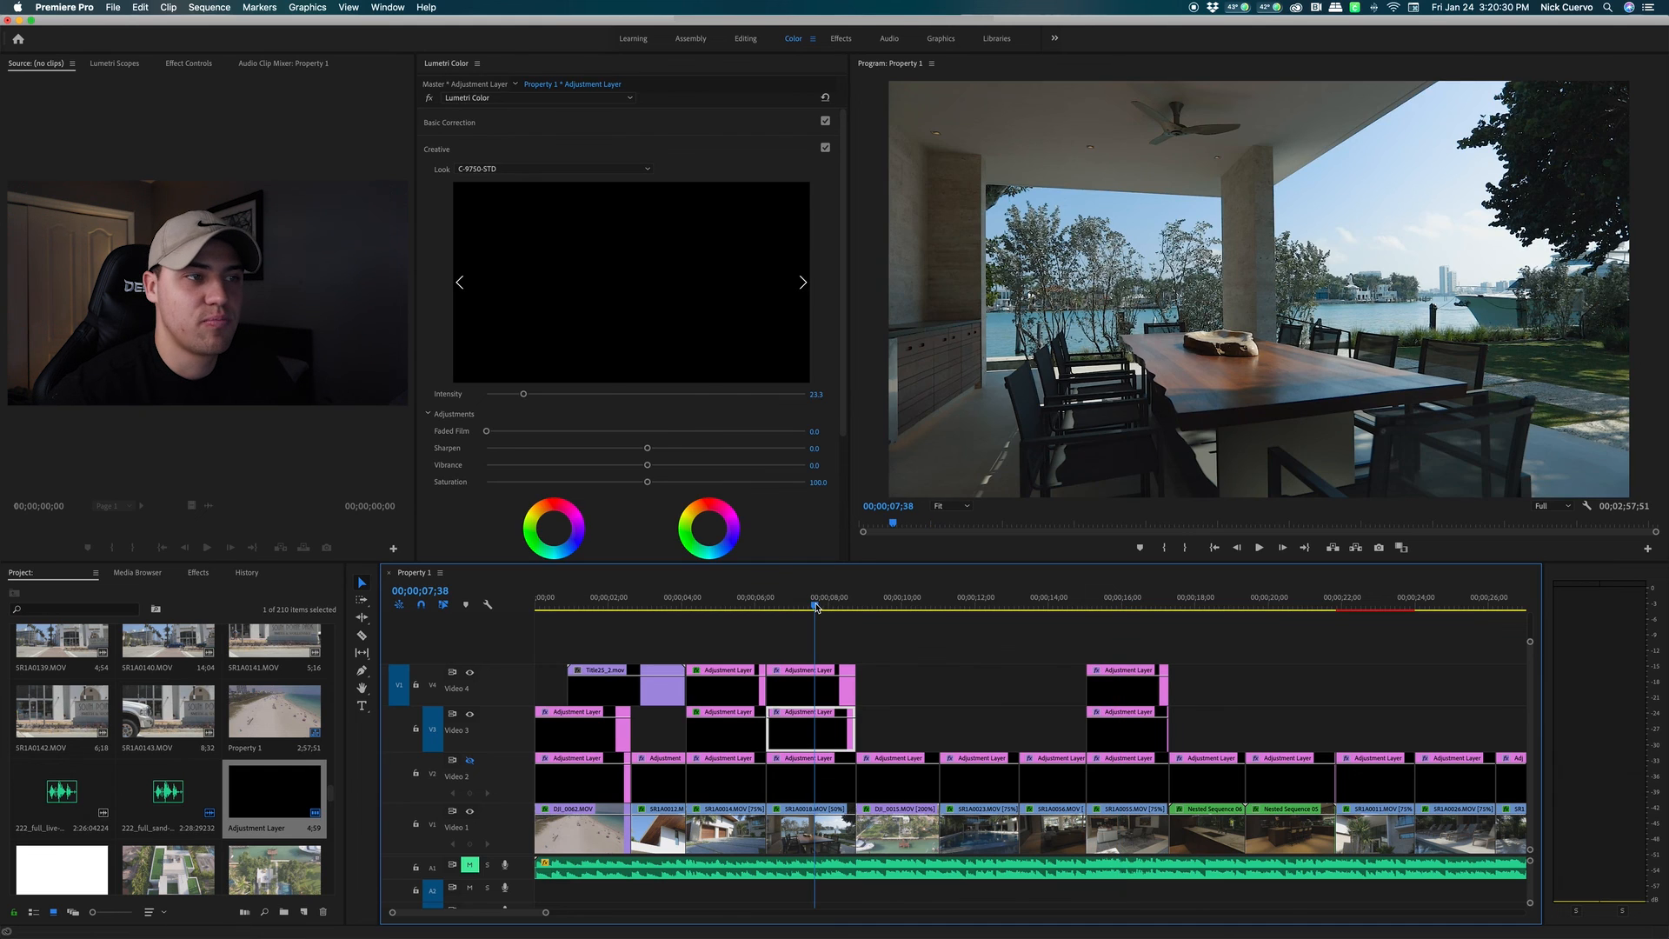
{"action": "left_click", "coordinate": [811, 690]}
{"action": "left_click", "coordinate": [429, 99]}
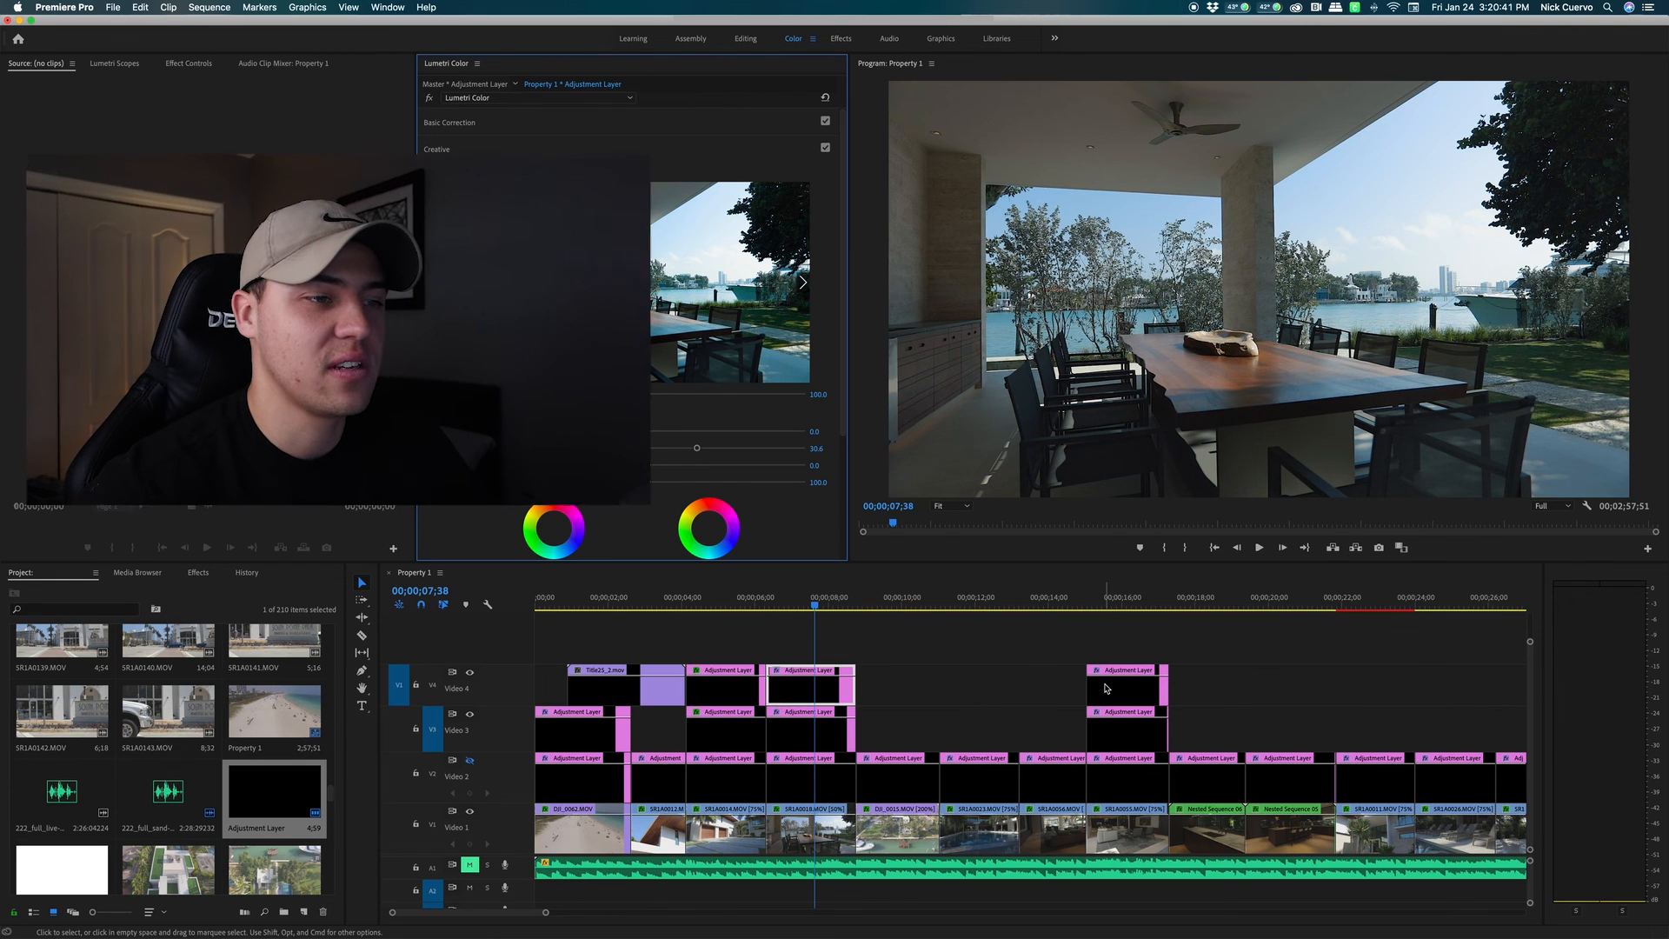
{"action": "left_click", "coordinate": [1082, 630]}
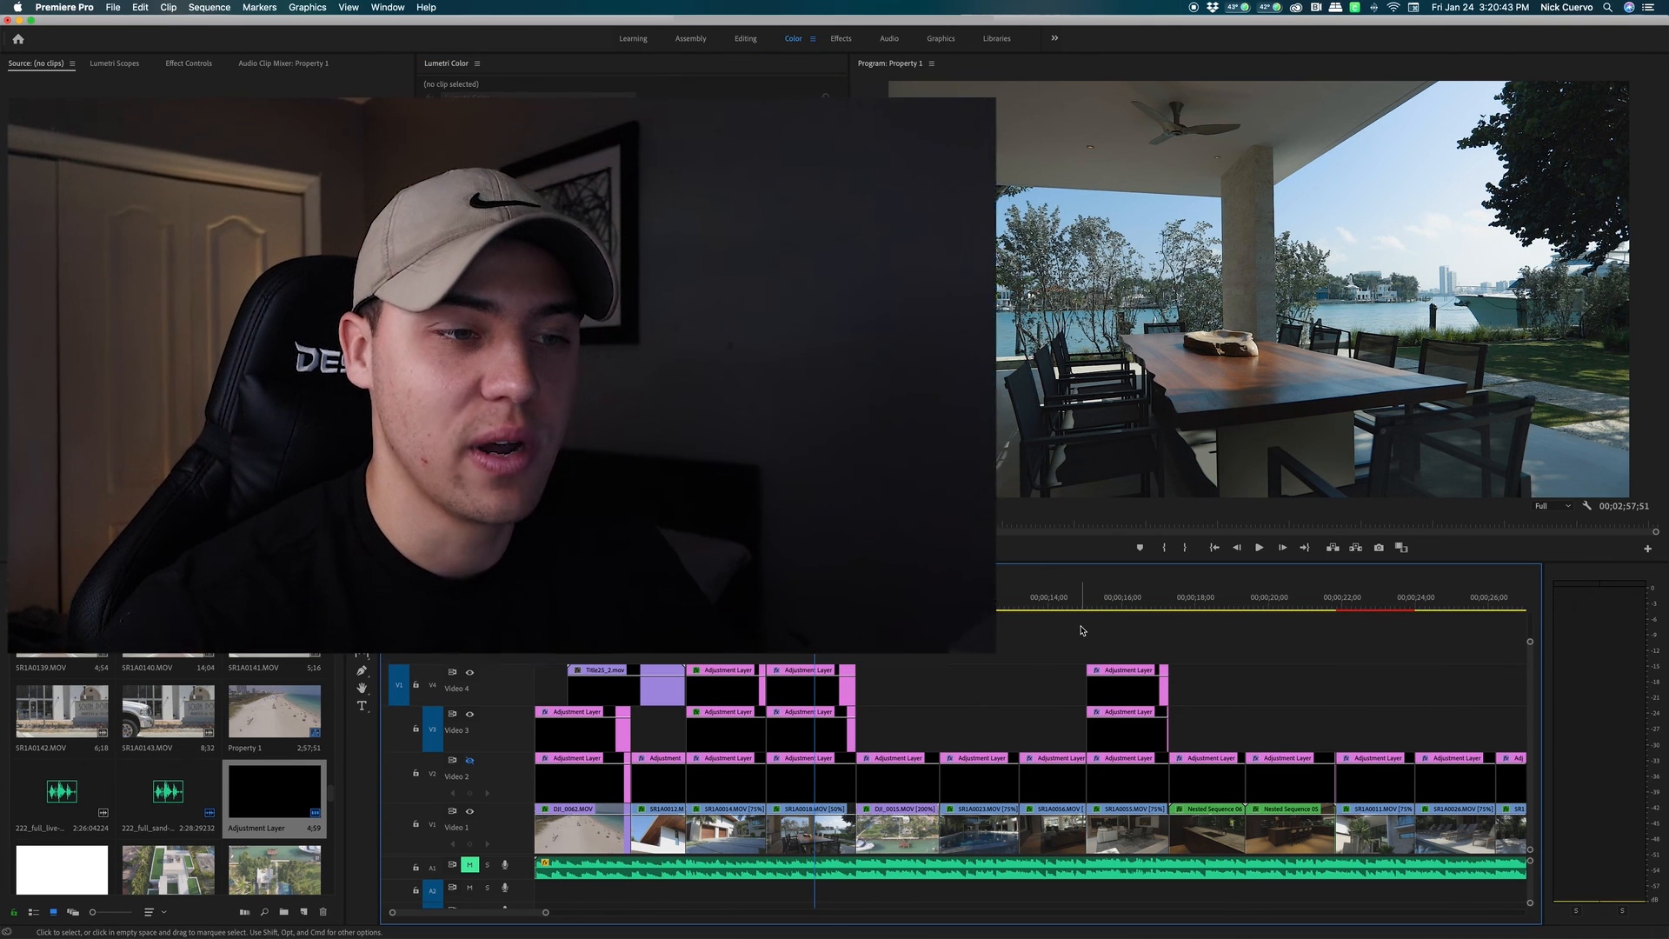